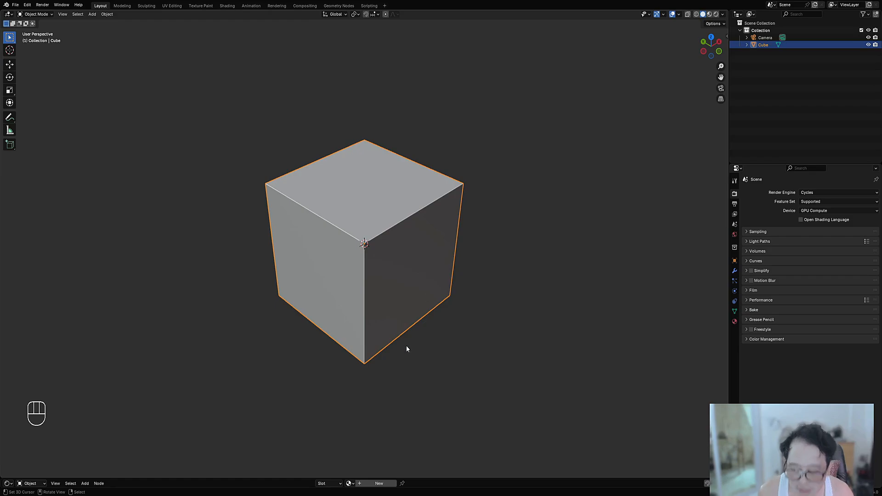
Step: Enlarge the lower editor area and switch it to the UV Editor
key(ctrl)
key(ctrl+space)
key(ctrl+space)
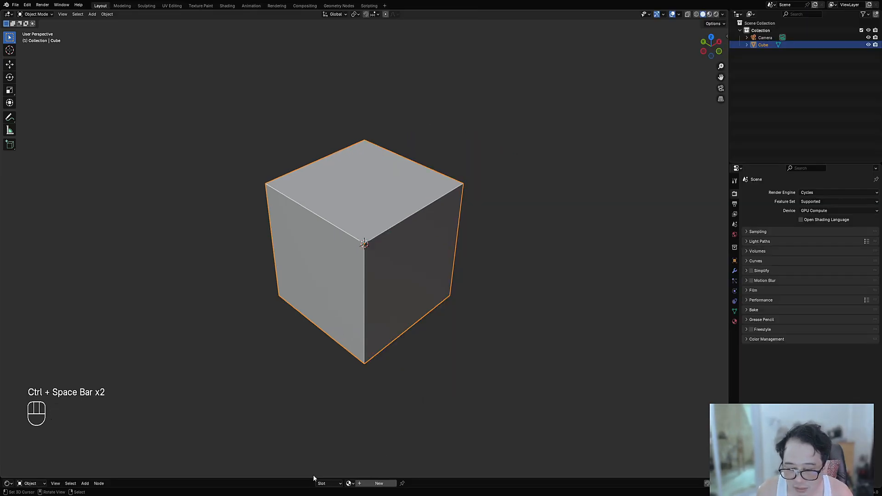
drag(312, 478, 324, 278)
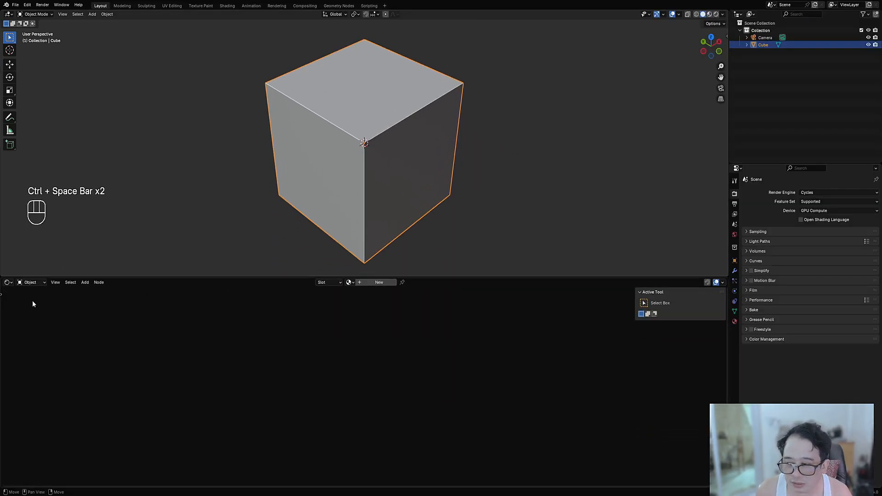
click(8, 282)
click(21, 312)
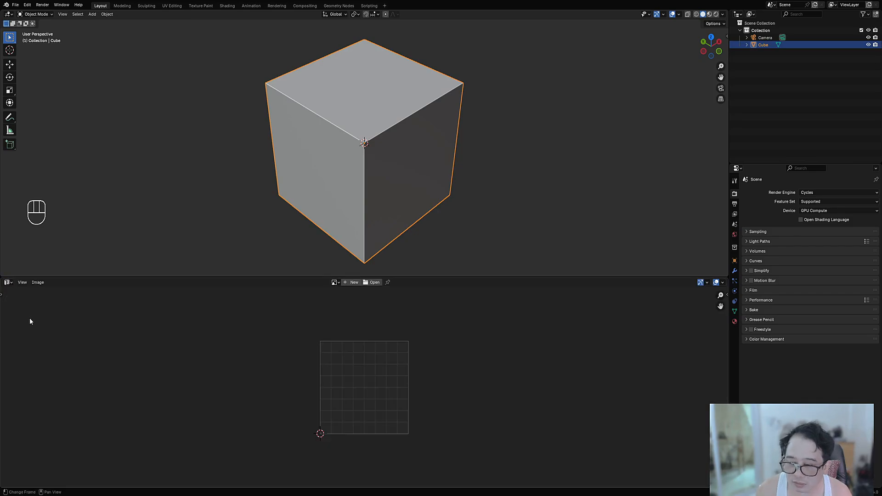
Step: Show the cube's UV layout with its whole mesh selected, examine the TexTools settings, and shrink the UV Editor again
key(Tab)
click(407, 204)
key(a)
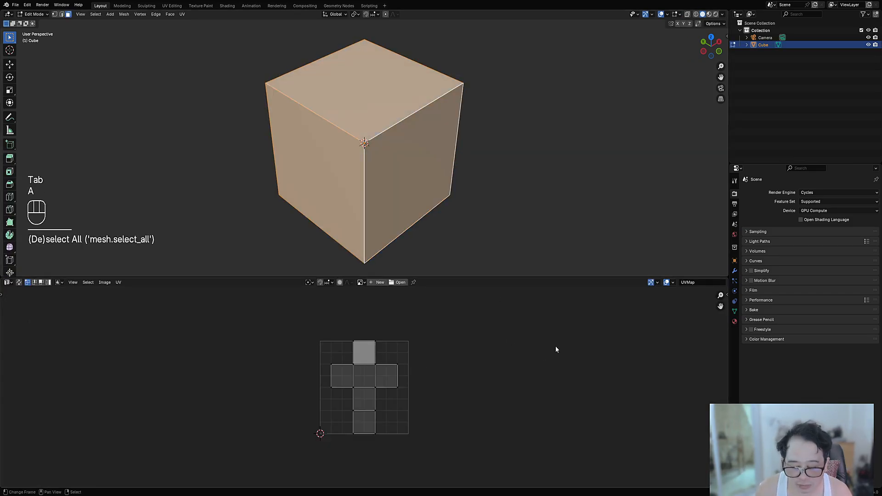
key(n)
click(725, 354)
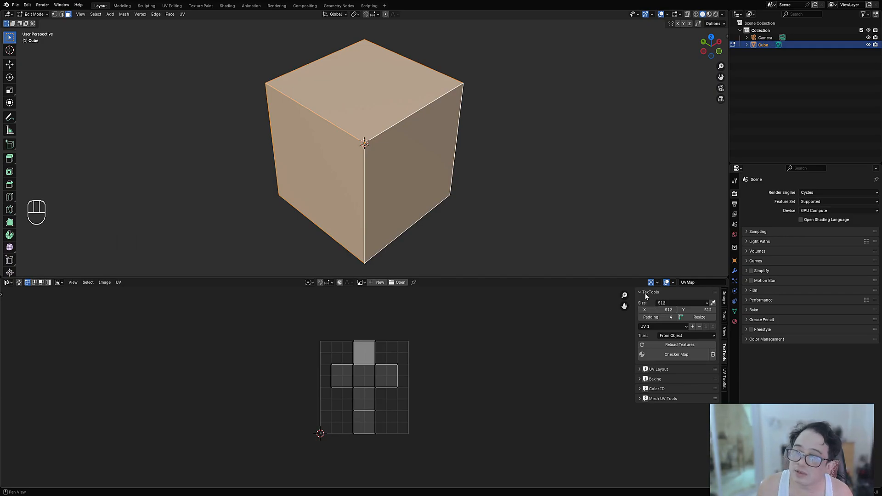
ctrl+middle_drag(646, 297, 680, 291)
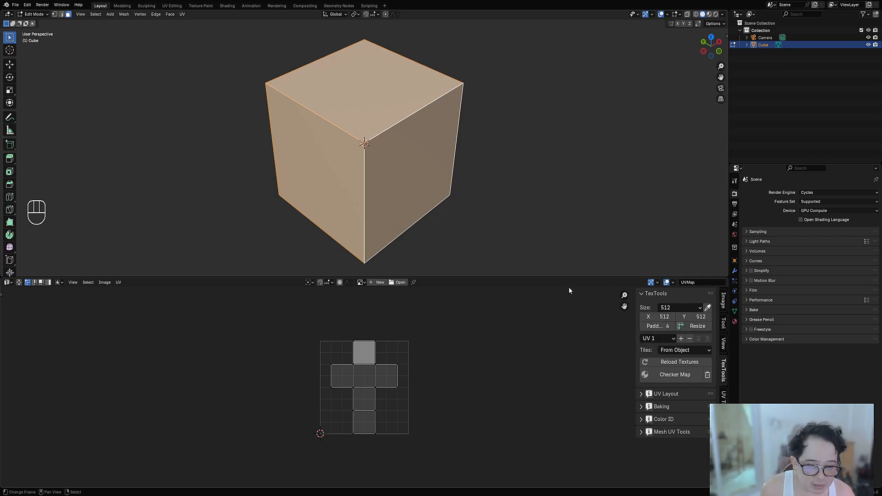
key(n)
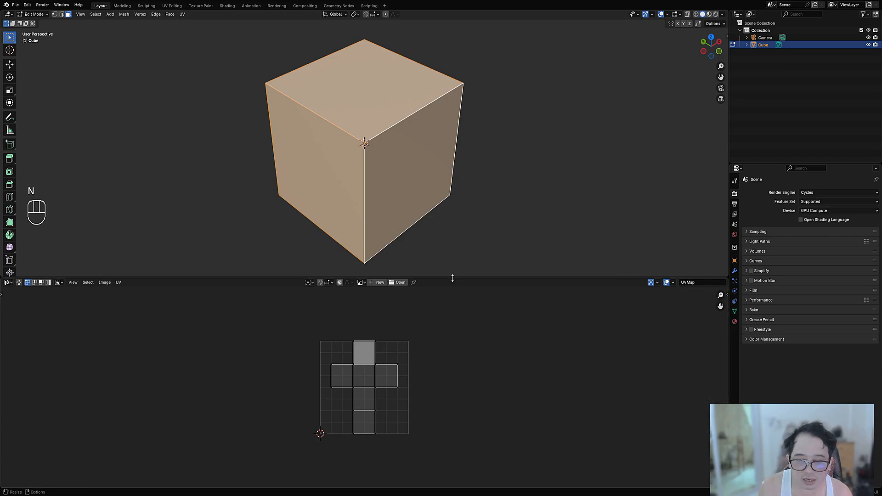
drag(450, 277, 452, 477)
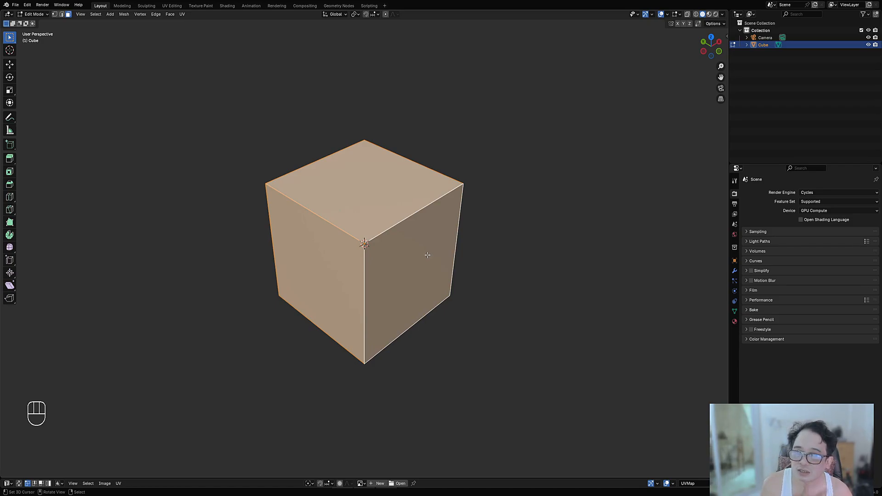
Step: Apply Auto Mirror to the cube in Object Mode along the X, Y and Z axes
key(Tab)
key(ctrl+shift+x)
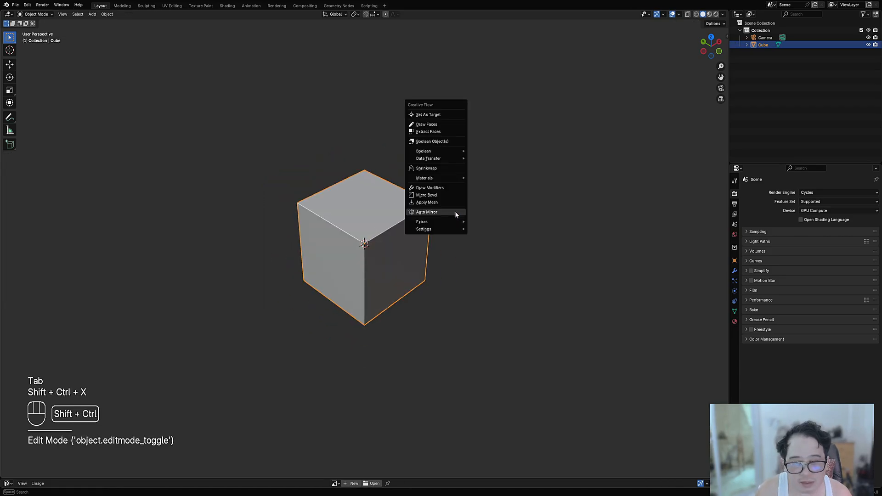
click(452, 213)
key(x)
key(y)
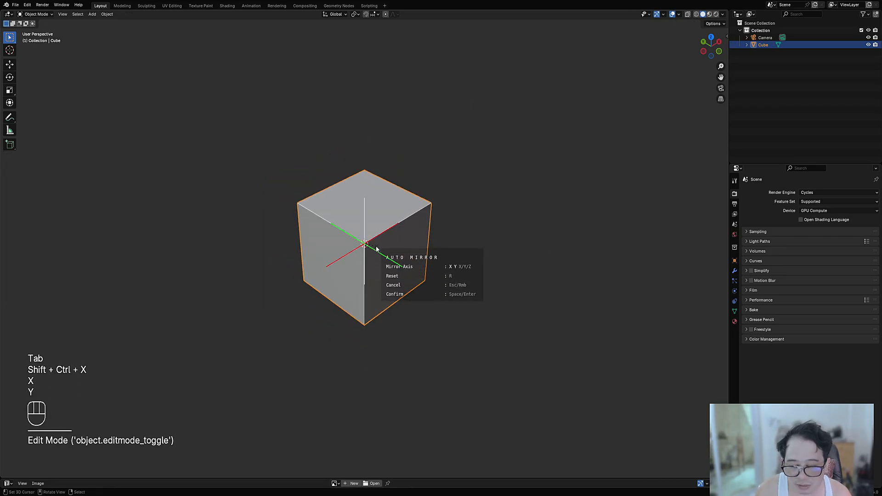
key(z)
key(space)
Step: Select the cube's whole mesh and run Random Panels on it with the "square 100 perc angle" preset and 4 subdivision cuts
key(Tab)
key(a)
key(Tab)
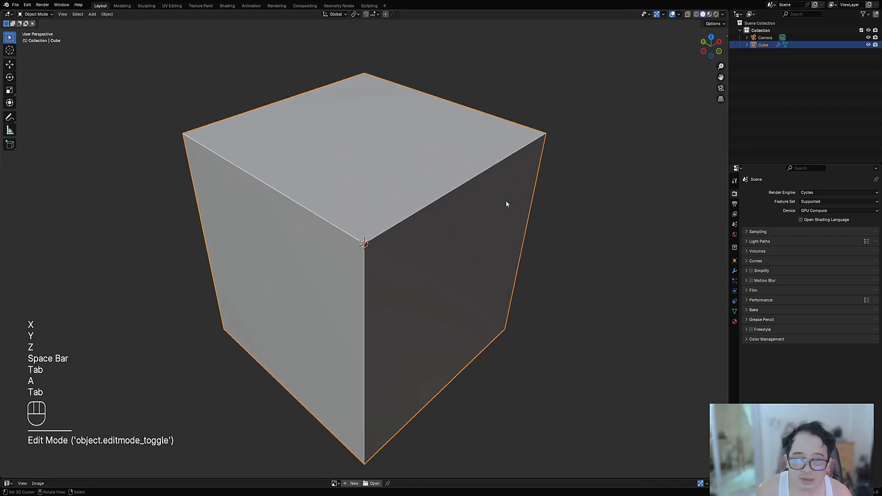
key(shift+q)
key(shift+q)
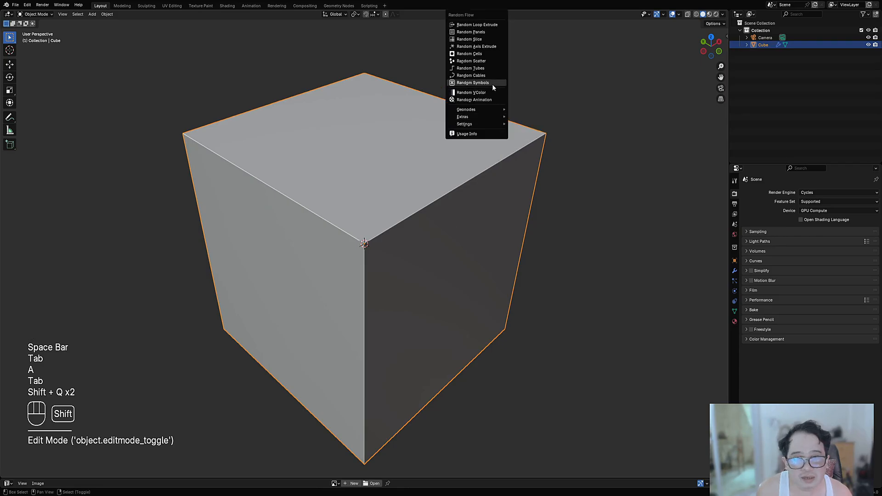
click(495, 34)
click(547, 54)
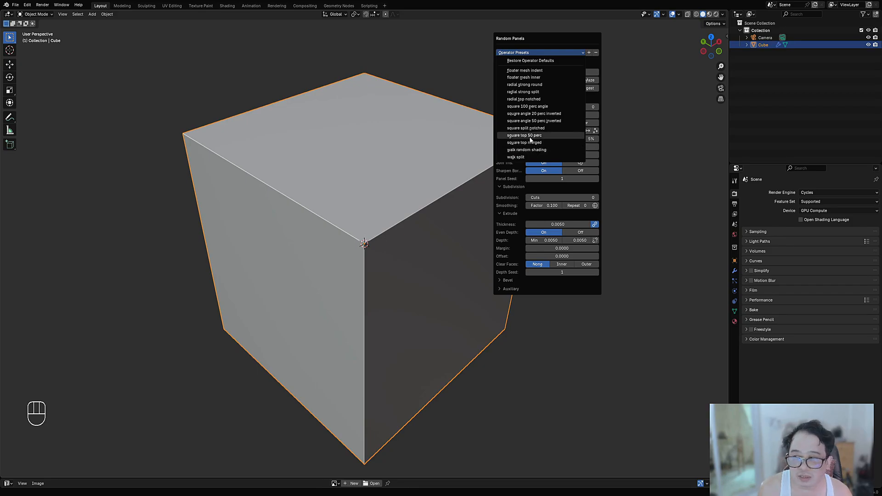
click(527, 106)
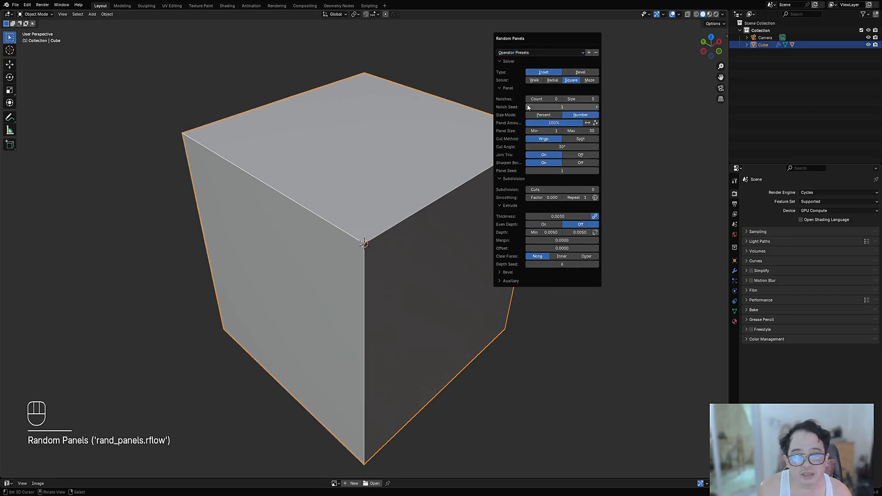
ctrl+scroll(533, 189, up, 4)
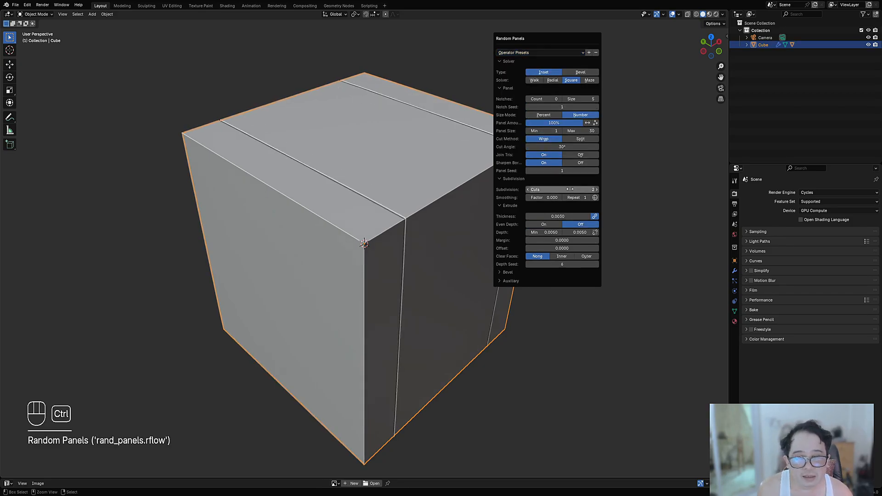
Step: Enable Use Mirror, Clip Center and Merge Panel for the random panels
click(532, 281)
click(510, 309)
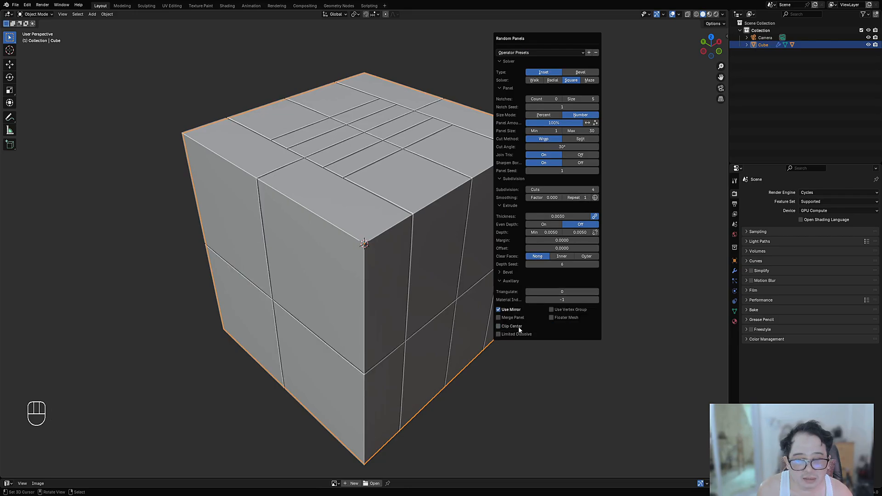
click(520, 326)
click(518, 317)
Step: Turn on Even Depth for the panel extrusion and set its maximum depth to 0.0650
click(513, 205)
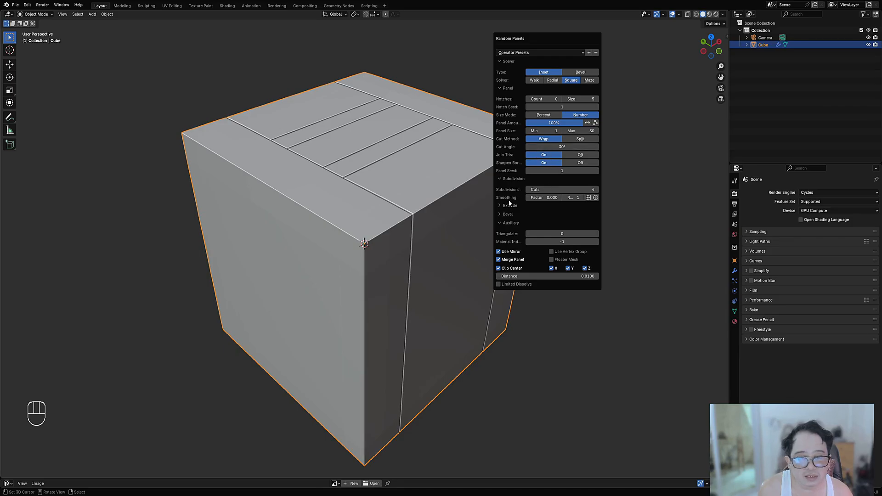
click(508, 204)
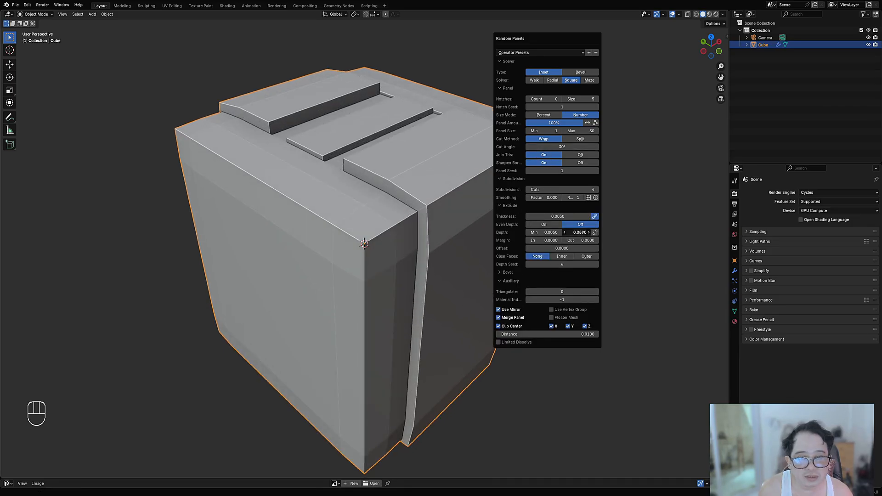
click(545, 225)
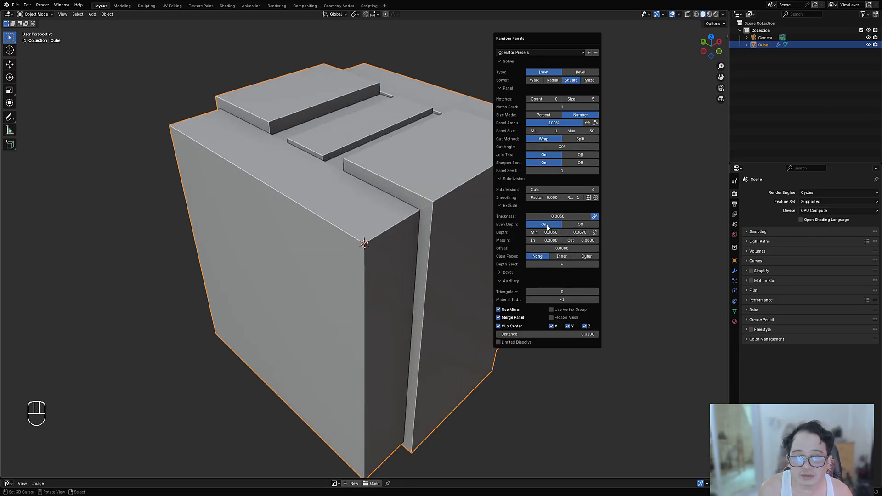
drag(579, 232, 568, 232)
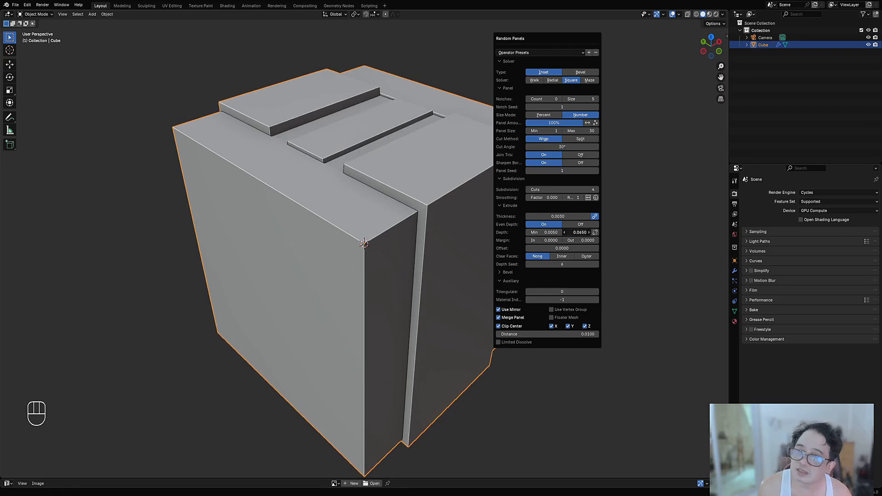
Step: Set the random panels to 5 subdivision cuts, a maximum panel size of 20 and panel seed 4
ctrl+scroll(560, 190, up, 2)
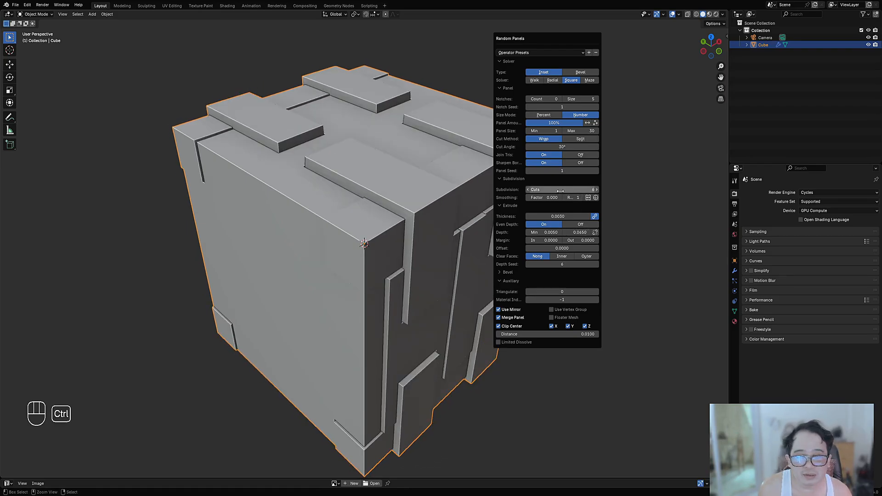
ctrl+scroll(560, 191, down, 1)
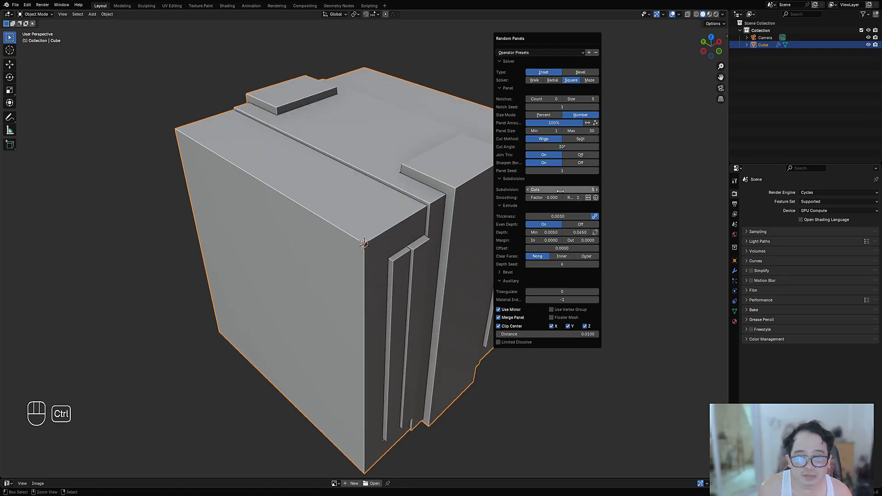
click(589, 132)
text(20)
key(Return)
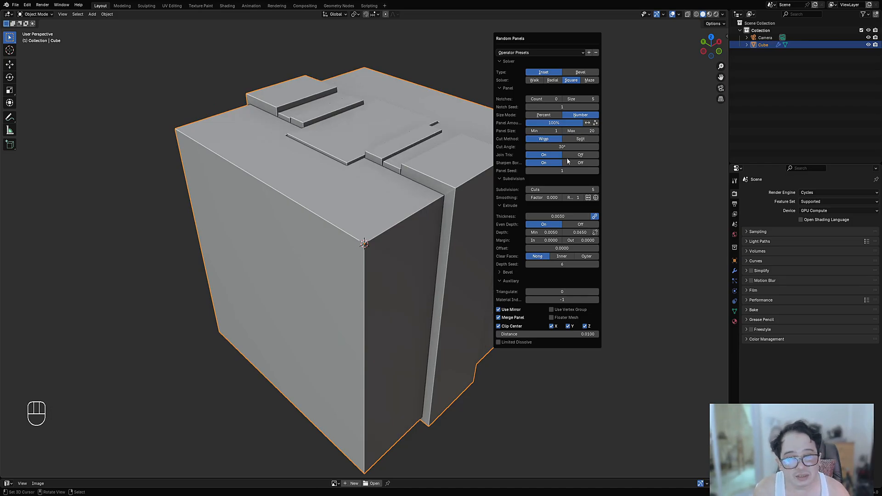
ctrl+scroll(570, 169, up, 1)
ctrl+scroll(570, 167, up, 2)
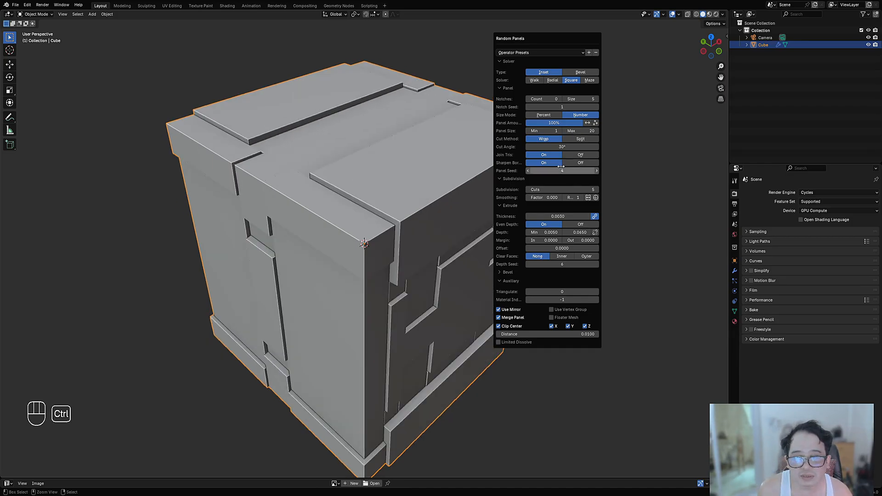
Step: Set the panel thickness to 0.0100 and increase the Clip Center distance to close the gaps along the mirror seams
scroll(464, 192, down, 3)
middle_drag(464, 193, 504, 199)
key(F9)
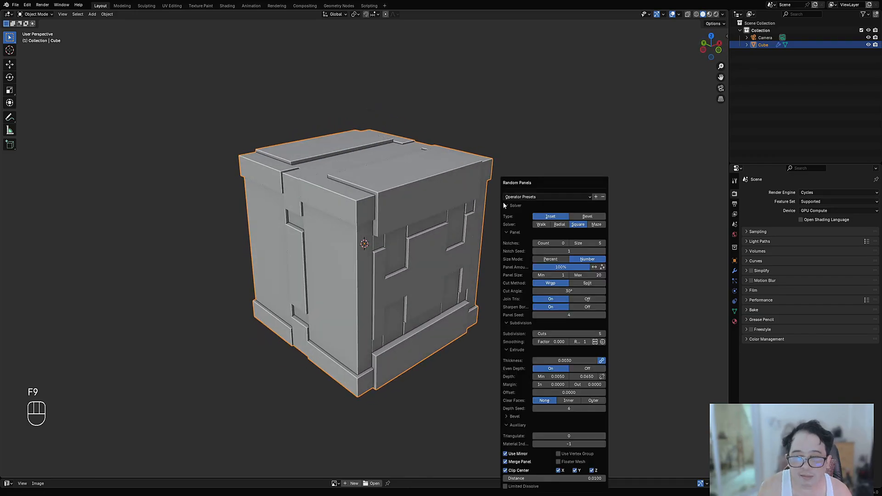
ctrl+scroll(562, 361, up, 5)
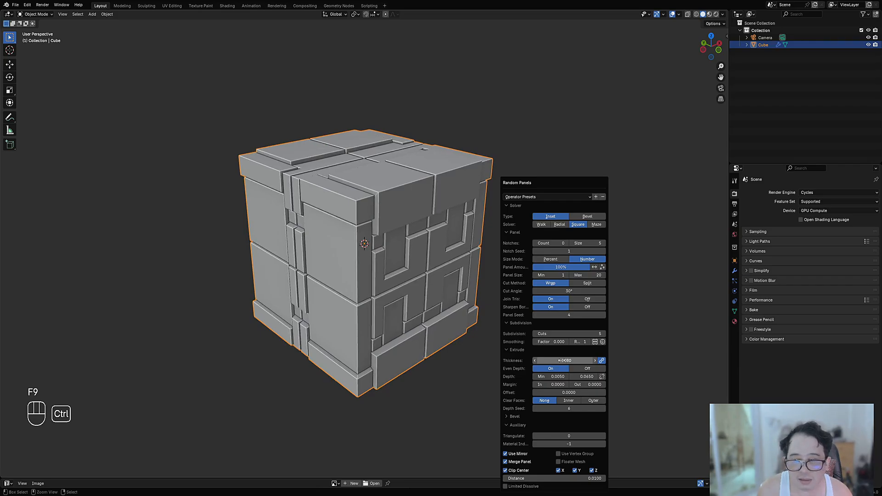
ctrl+scroll(562, 361, up, 3)
ctrl+scroll(562, 361, down, 1)
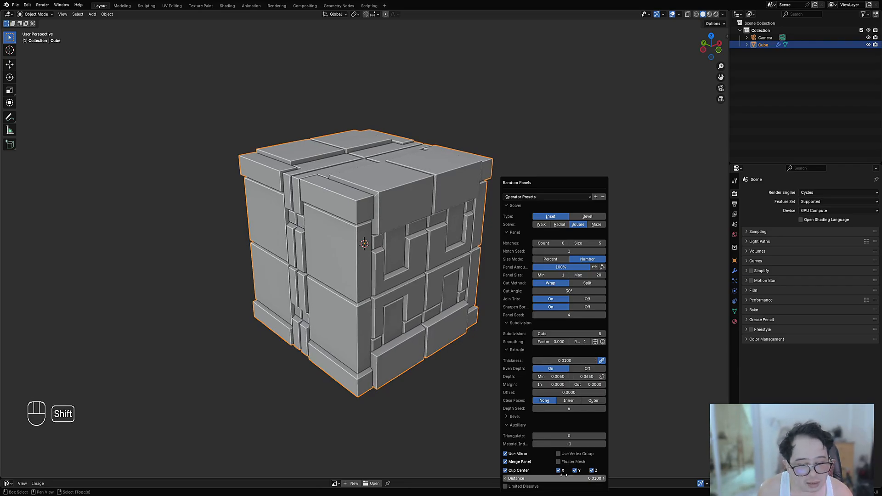
shift+drag(563, 478, 599, 478)
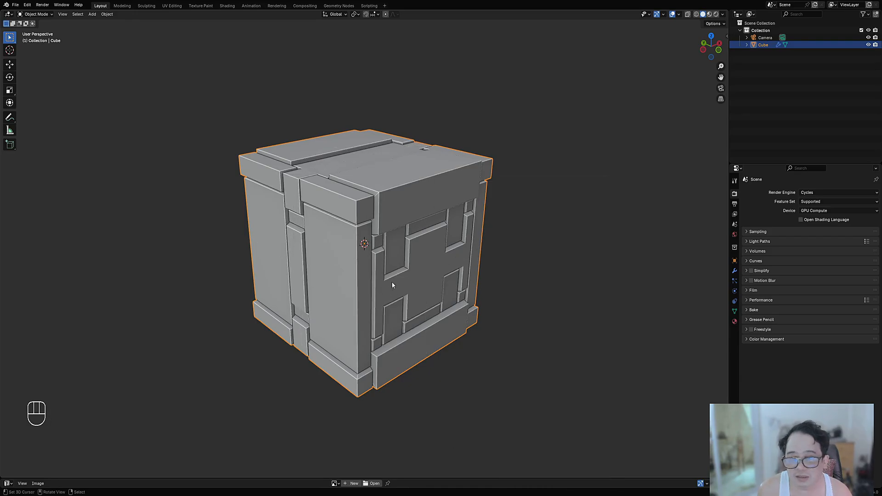
Step: Deselect all mesh elements of the panelled cube in Edit Mode and return to Object Mode
middle_drag(415, 281, 461, 247)
click(407, 221)
key(Tab)
key(alt+a)
key(Tab)
middle_drag(407, 236, 415, 208)
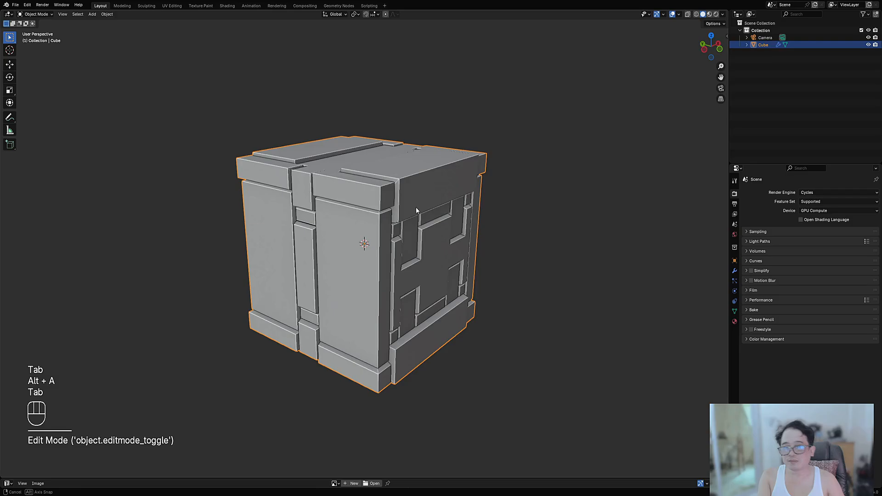
Step: Append the Random Flow add-on's materials to the file, keeping the cube selected
scroll(415, 207, up, 3)
key(shift+q)
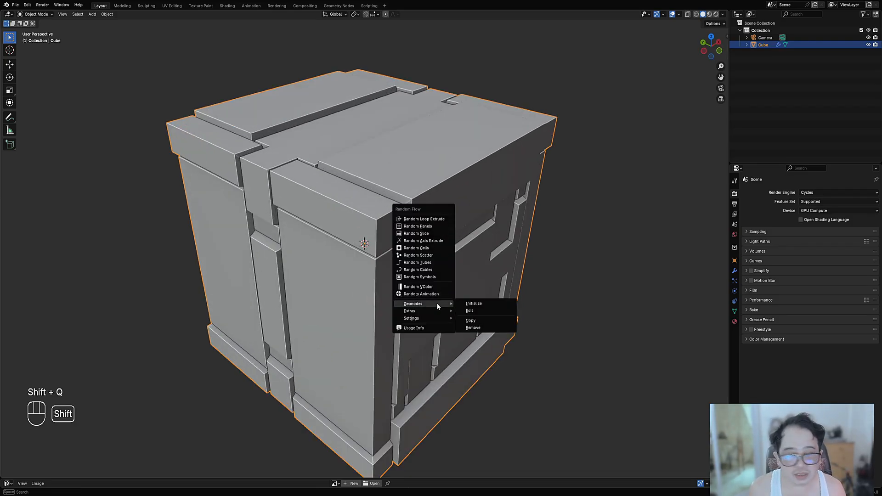
mouse_move(449, 312)
mouse_move(487, 327)
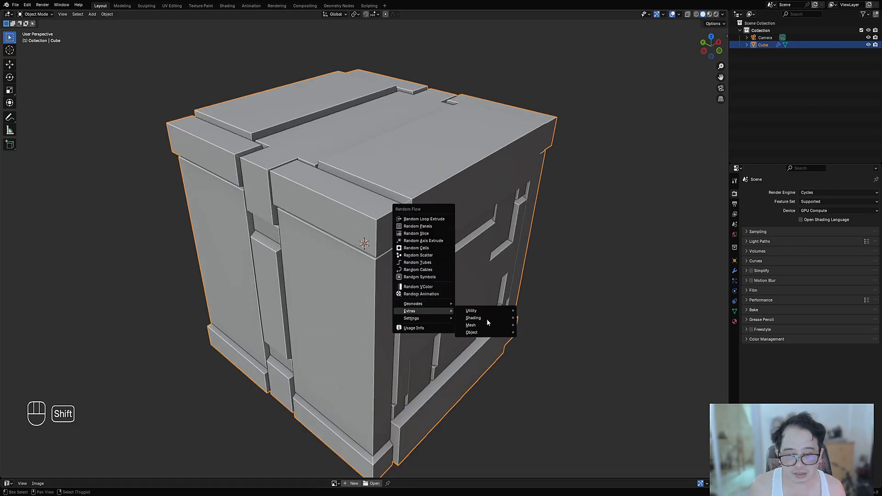
click(548, 333)
click(427, 362)
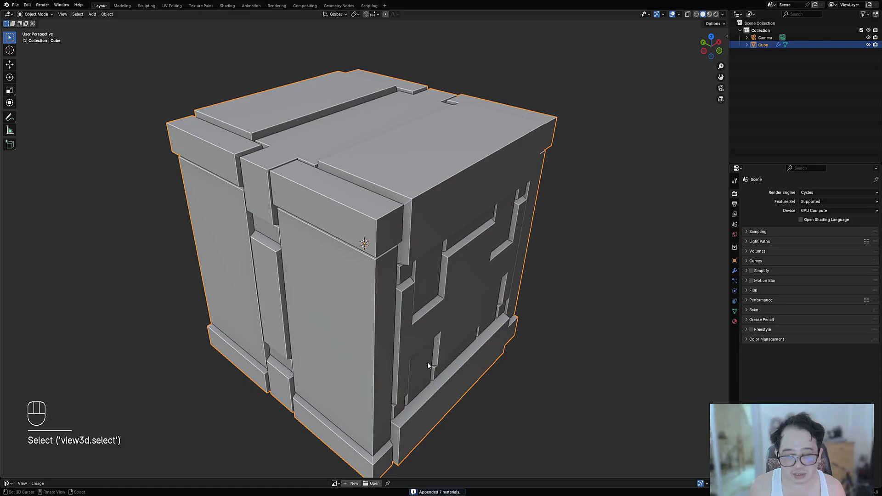
Step: Enlarge the lower editor area and switch the 3D viewport to rendered shading
drag(480, 475, 485, 370)
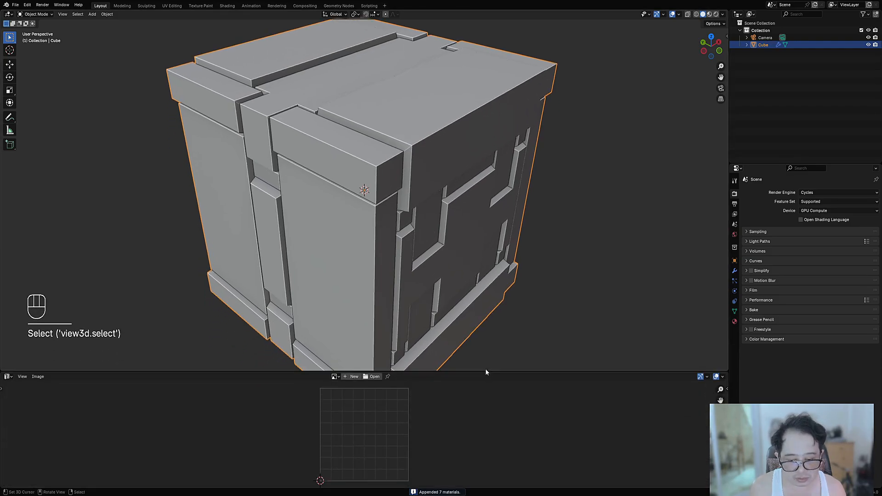
key(z)
click(473, 136)
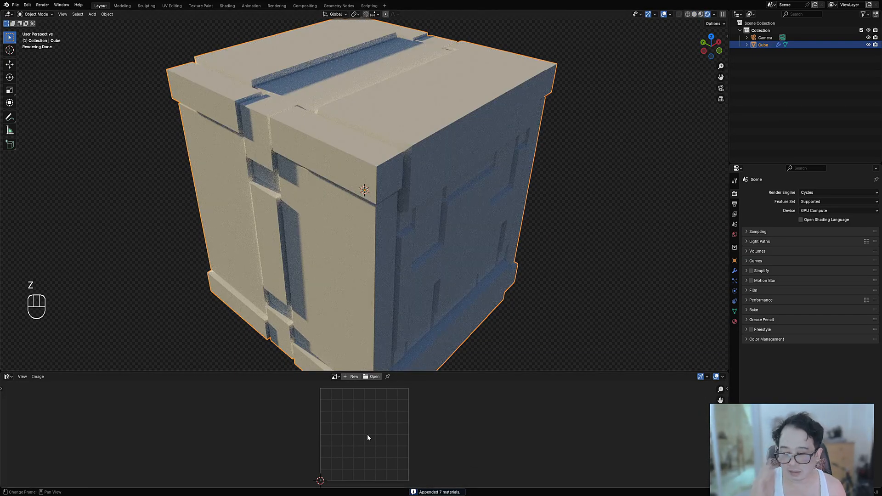
scroll(368, 434, up, 5)
click(334, 376)
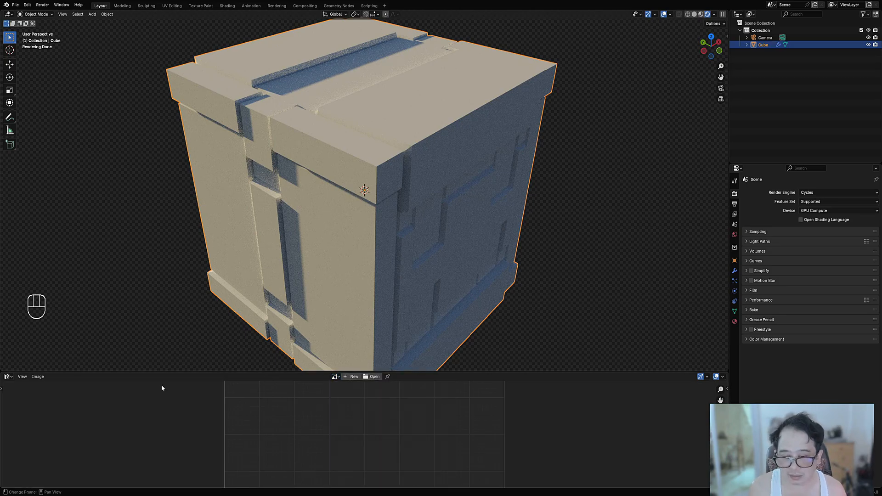
Step: Change the lower area to the Shader Editor and assign the rflow_panel_soft_uv material to the cube
click(7, 376)
click(28, 444)
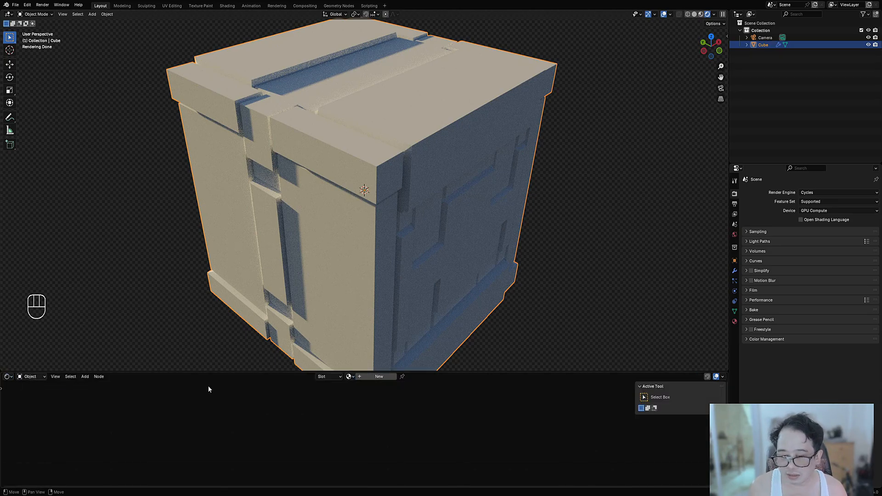
click(350, 376)
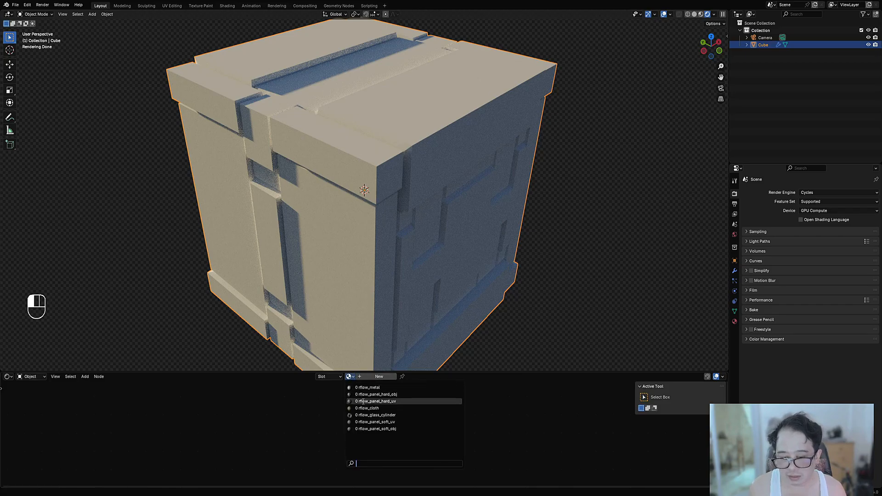
click(375, 422)
middle_drag(393, 295, 431, 293)
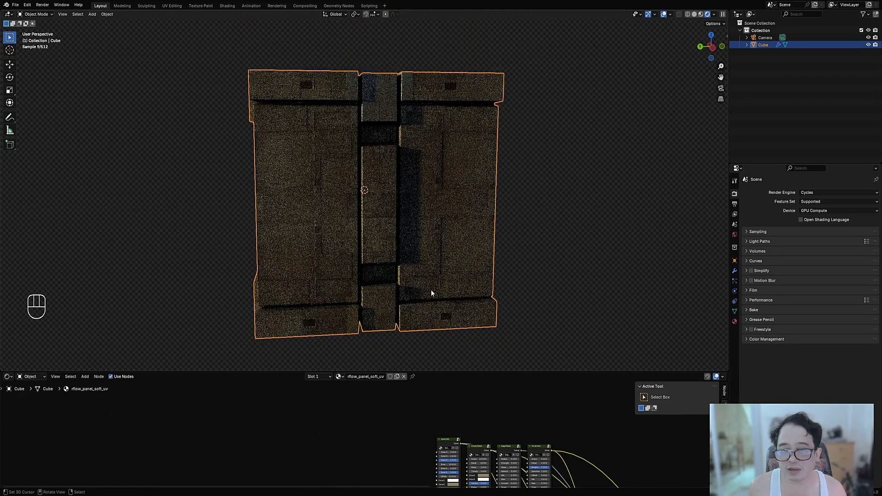
Step: Try the rflow_panel_hard_uv material on the cube and view it from an angle
click(345, 376)
click(352, 401)
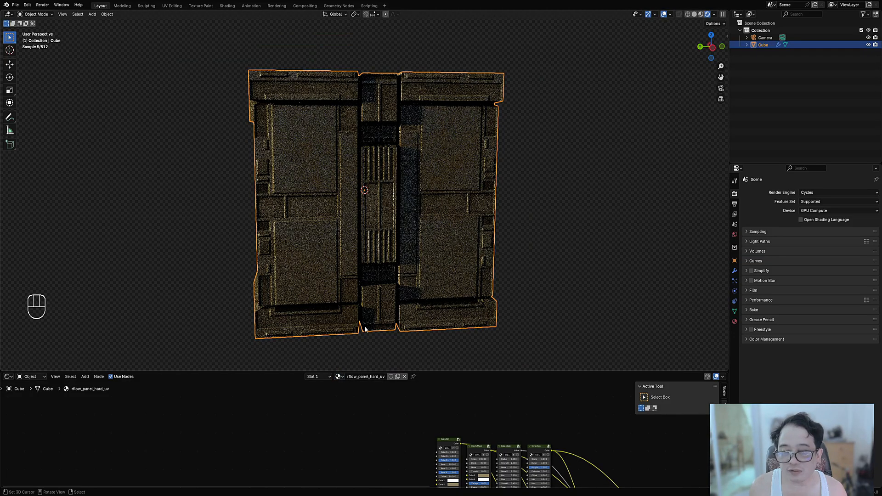
middle_drag(413, 196, 360, 158)
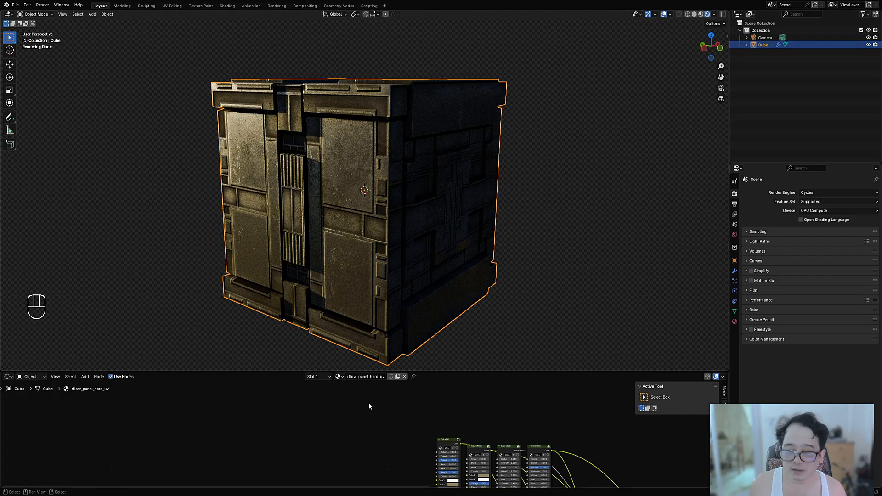
Step: Switch the cube's material back to rflow_panel_soft_uv
click(339, 376)
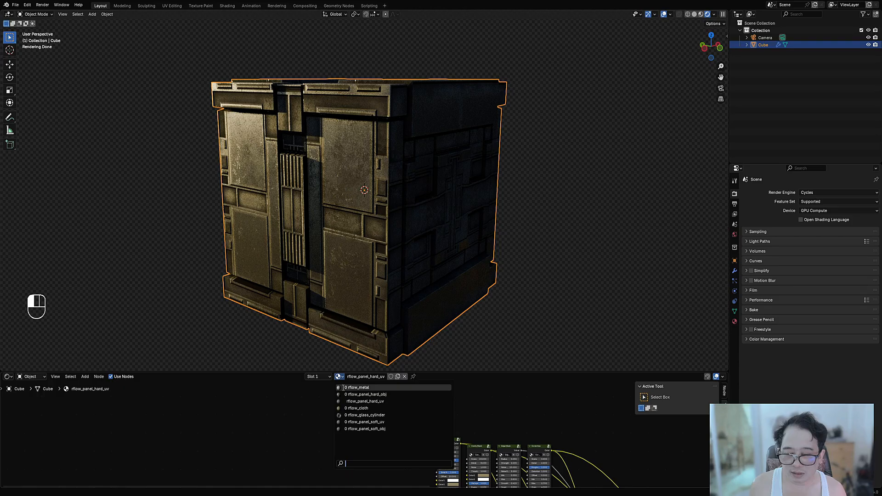
click(349, 421)
middle_drag(296, 164, 393, 134)
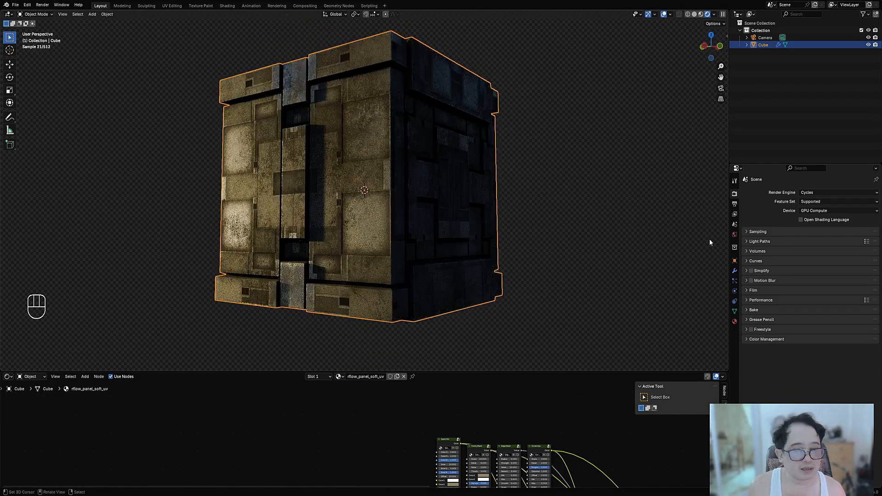
Step: Shuffle the world's HDRI environment until Schadowplatz is loaded, check the lighting around the cube, and save the file
click(734, 234)
click(873, 379)
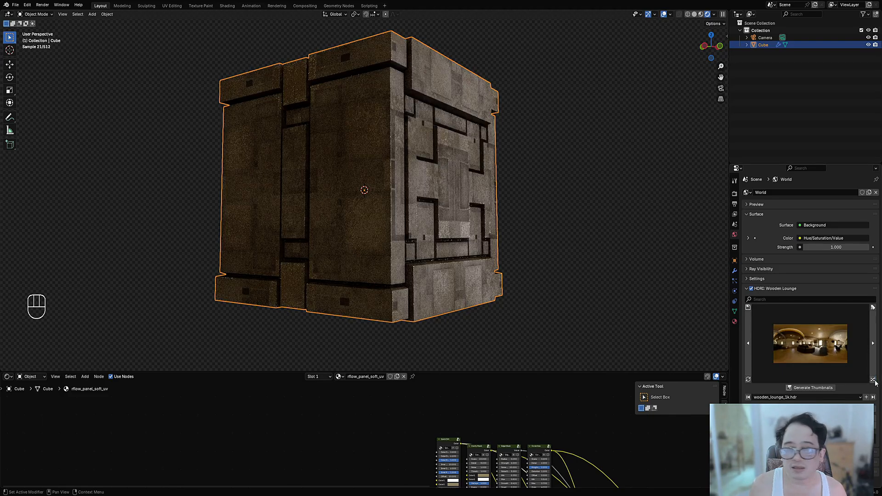
click(873, 380)
click(872, 380)
middle_drag(344, 207, 436, 246)
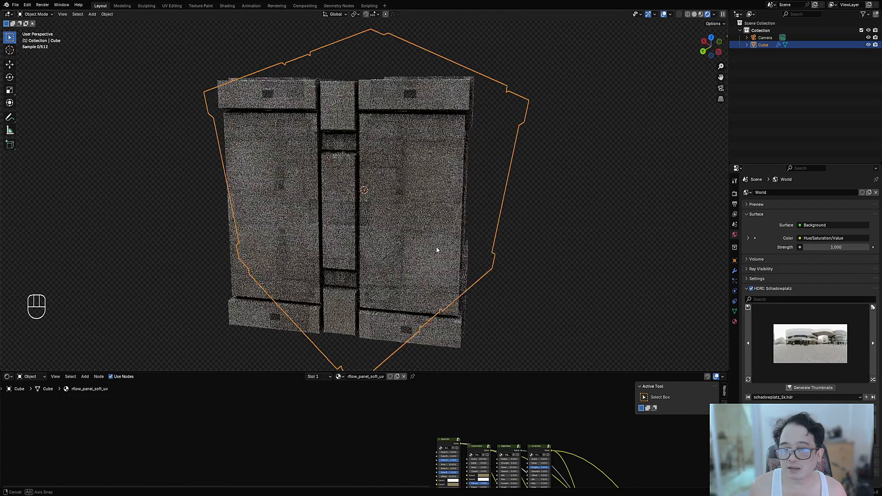
scroll(442, 237, down, 2)
key(ctrl+s)
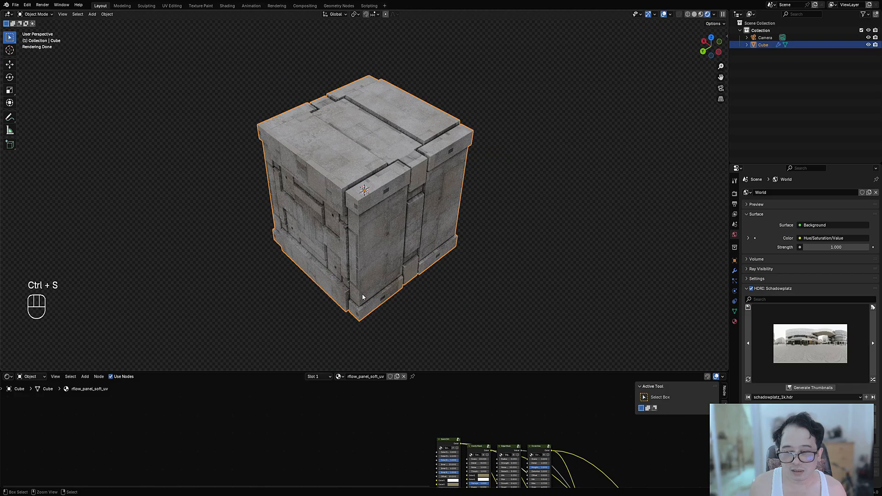
middle_drag(361, 294, 379, 258)
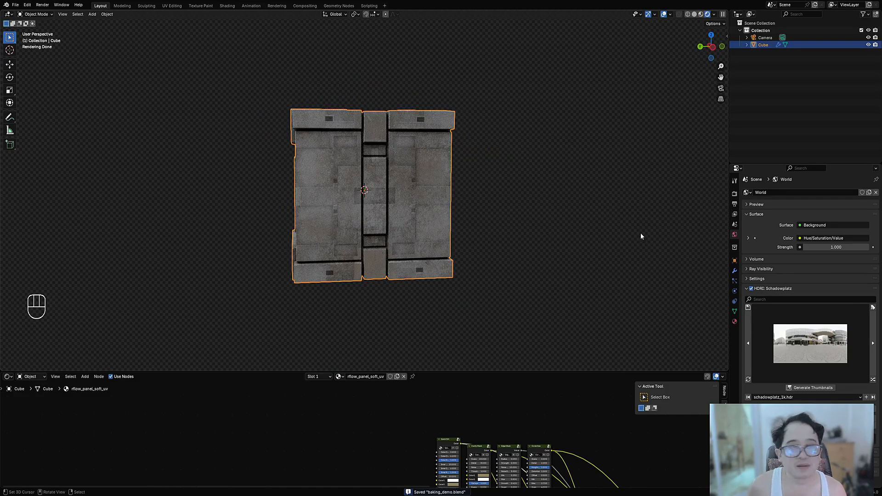
middle_drag(511, 173, 528, 199)
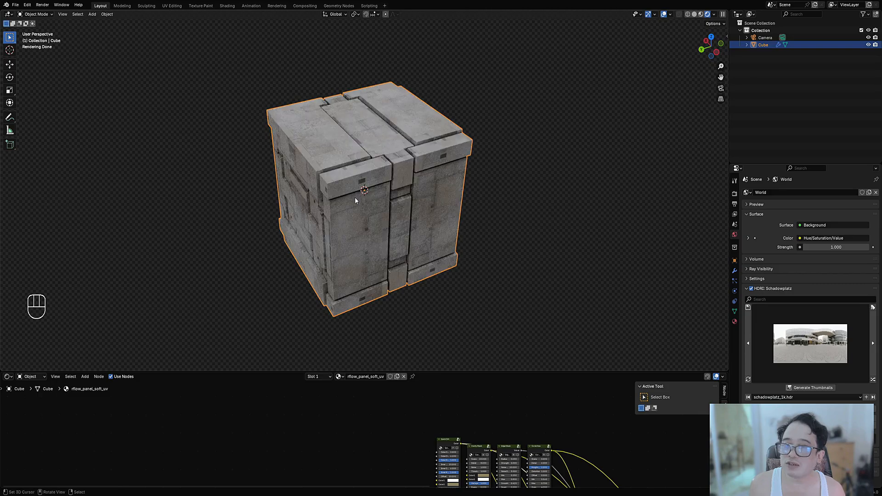
Step: Enlarge the Shader Editor area, split it side by side, and turn one half into a UV Editor
drag(486, 370, 486, 272)
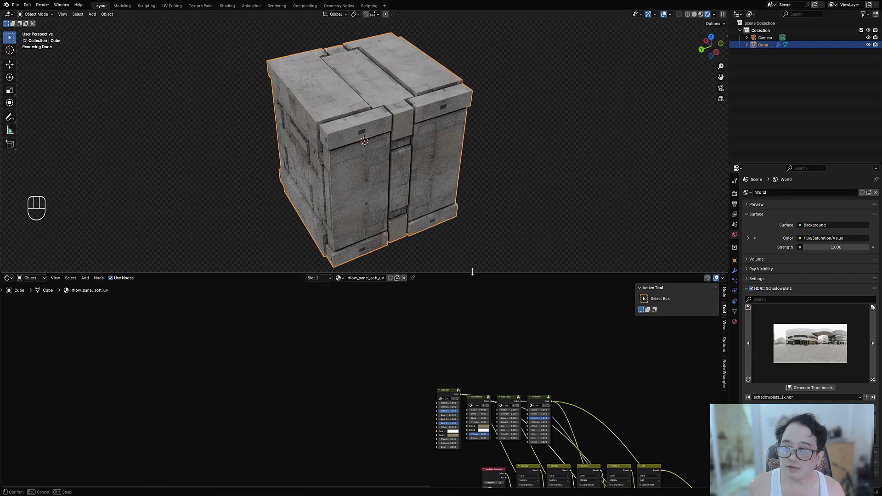
drag(3, 274, 476, 281)
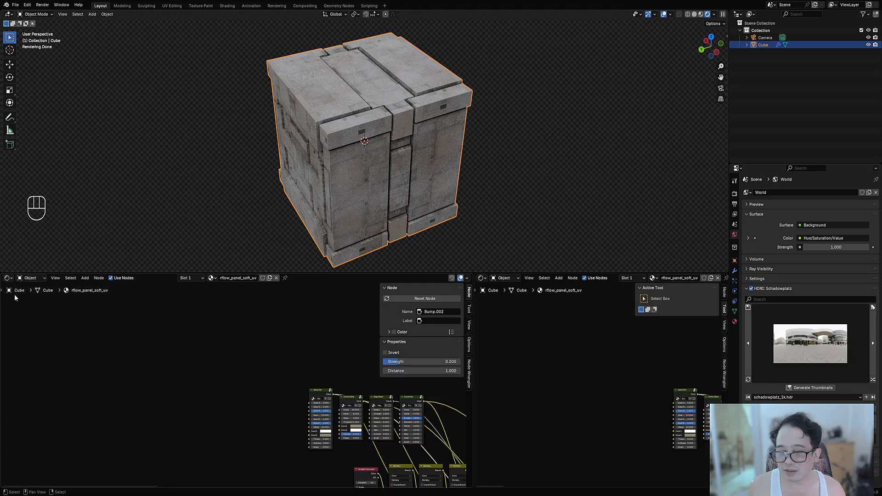
click(10, 278)
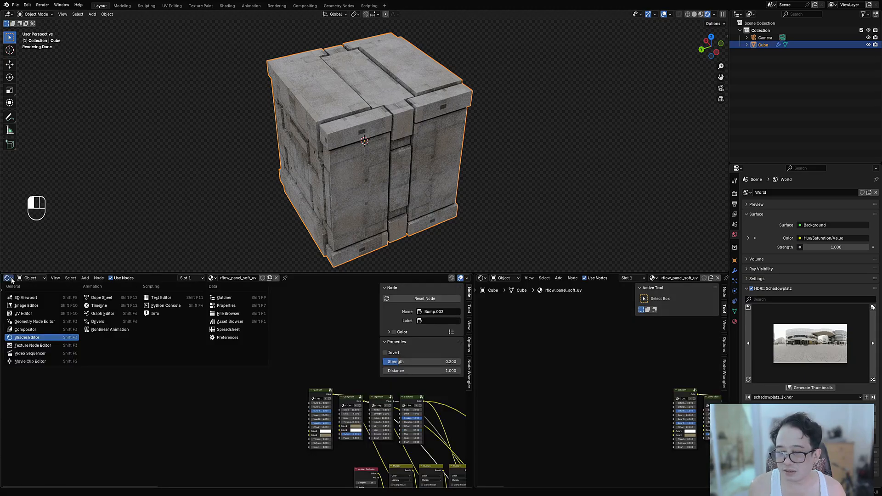
click(21, 307)
scroll(327, 321, down, 4)
Step: Select all of the cube's faces in Edit Mode and unwrap them with the Angle Based method
key(Tab)
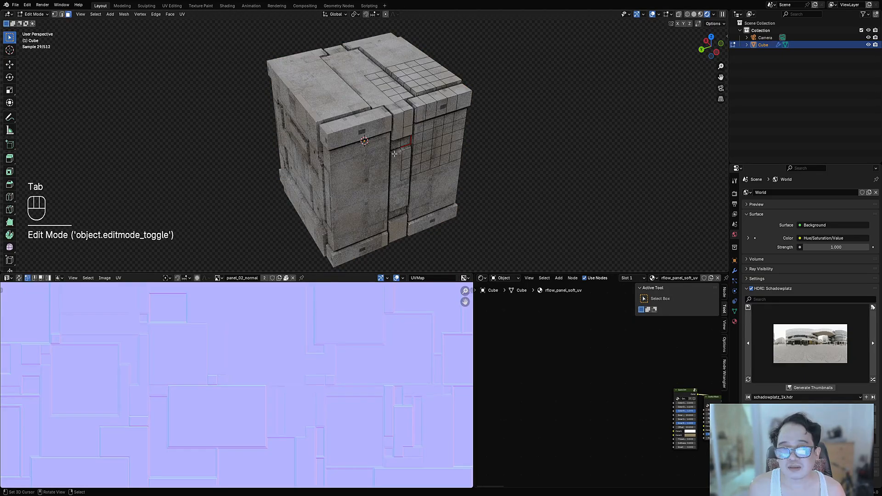
key(a)
middle_drag(488, 160, 417, 165)
key(u)
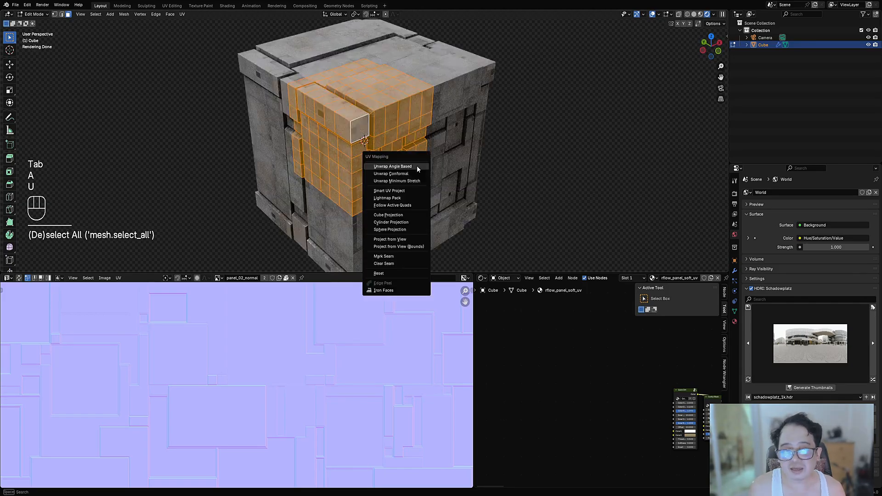
click(404, 167)
Step: Maximize the UV Editor and examine the shapes of the unwrapped islands
scroll(261, 353, down, 5)
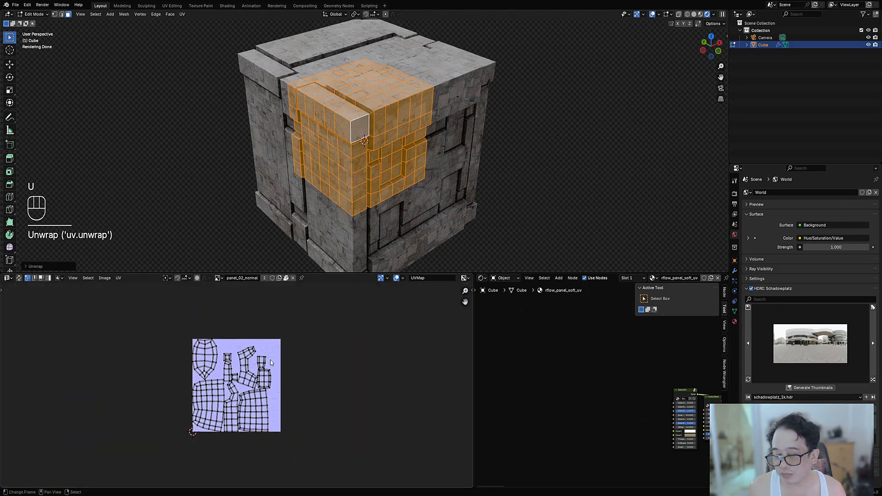
scroll(274, 361, up, 3)
key(ctrl+space)
key(Home)
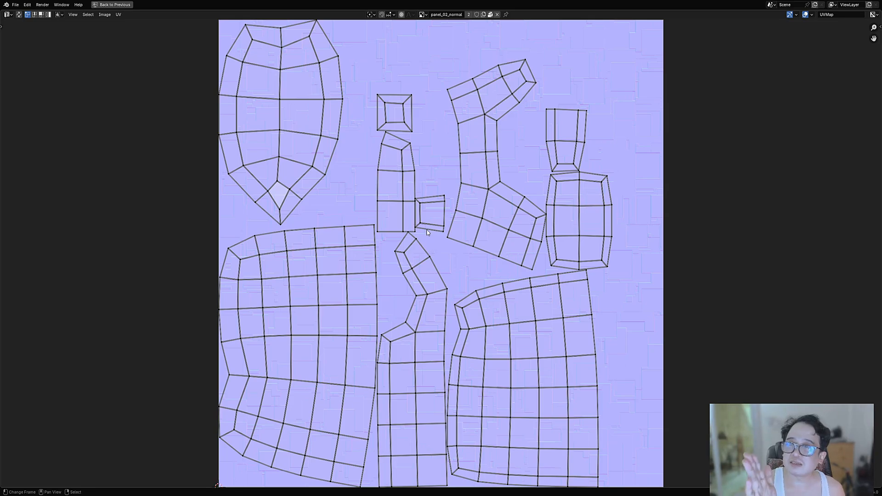
scroll(350, 249, down, 3)
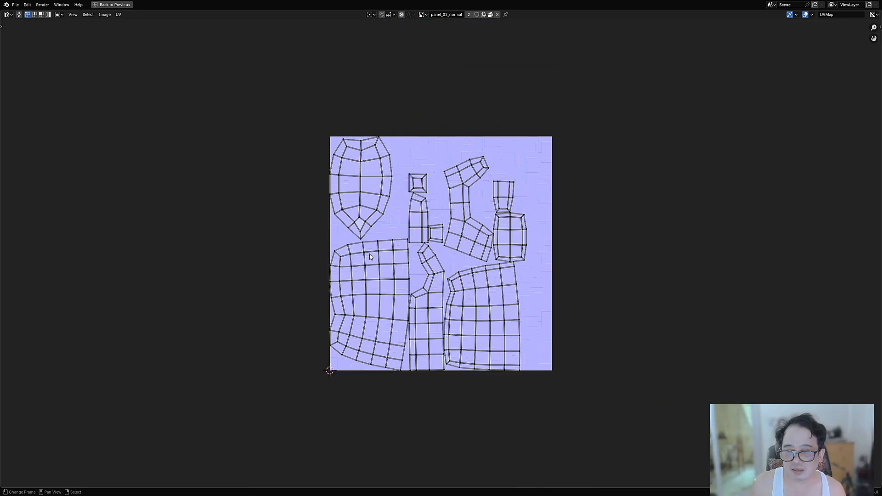
Step: Return to Object Mode and the multi-area layout, and examine how the panel texture maps onto the cube in rendered shading
key(Tab)
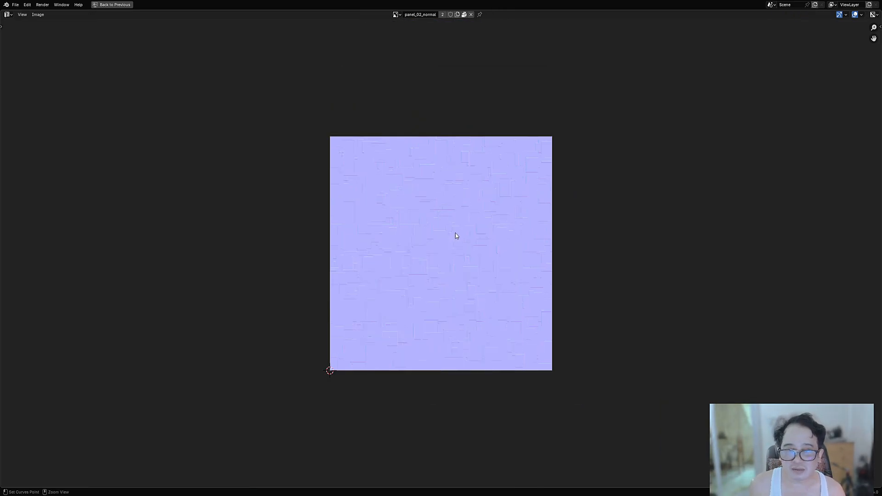
key(ctrl+space)
key(z)
click(418, 185)
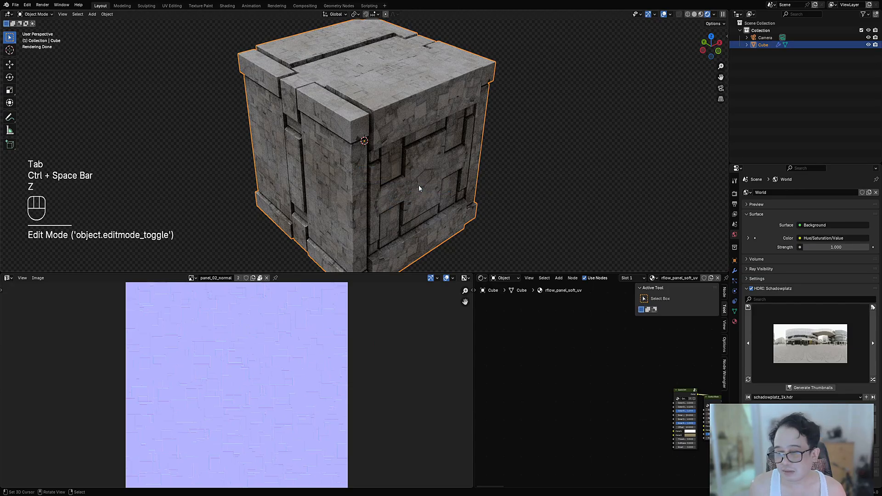
key(z)
click(475, 159)
middle_drag(434, 206, 427, 248)
scroll(399, 181, up, 3)
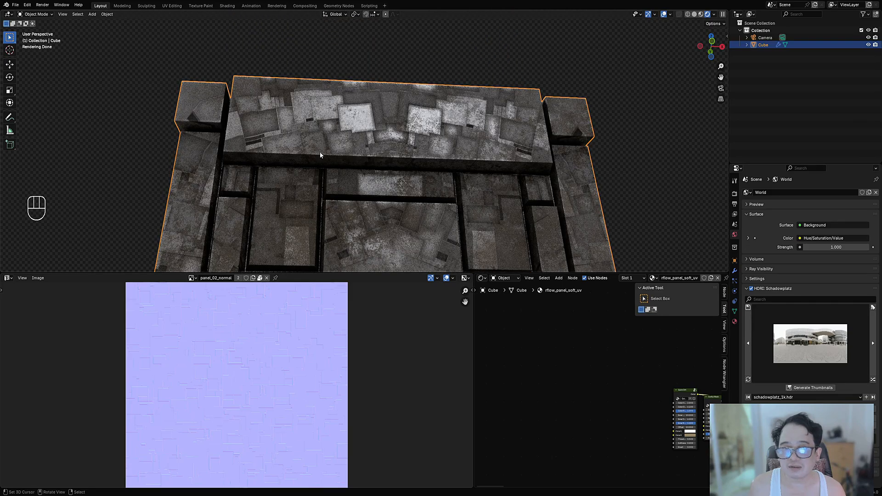
scroll(340, 136, down, 5)
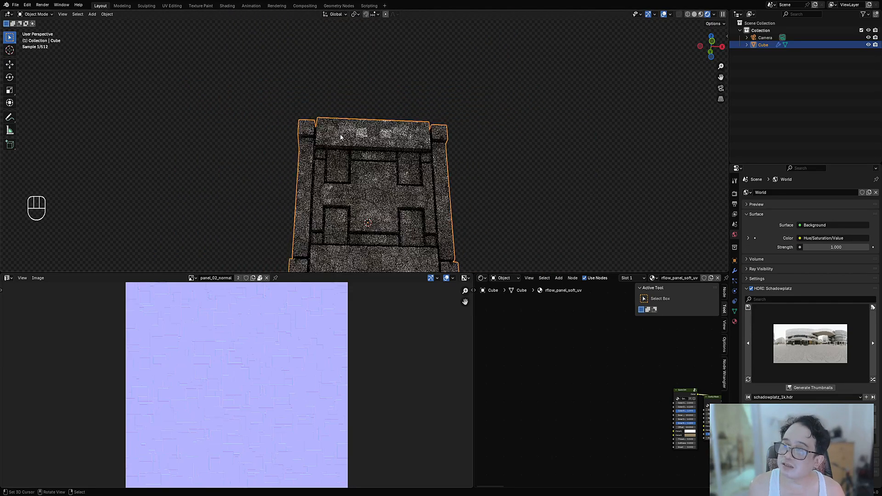
middle_drag(340, 136, 410, 189)
shift+middle_drag(410, 189, 429, 132)
Step: Re-enter Edit Mode, maximize the UV Editor, and show the TexTools UV Layout tools in its widened sidebar
key(Tab)
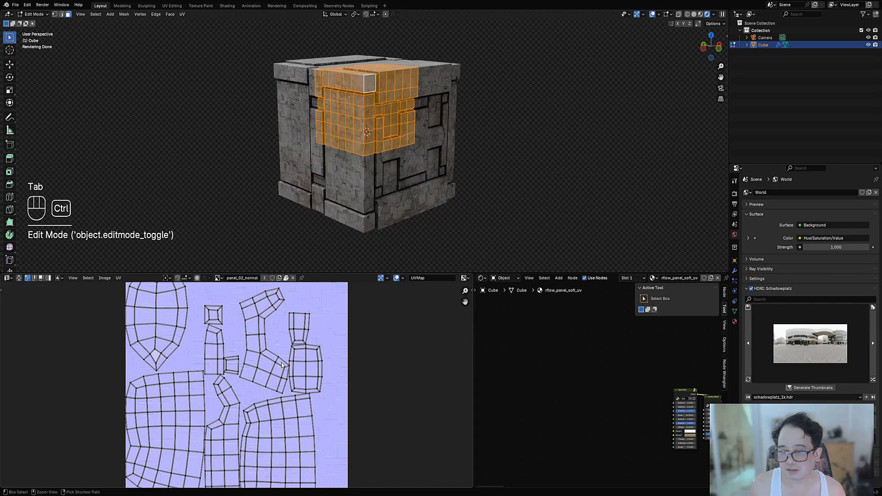
key(ctrl+space)
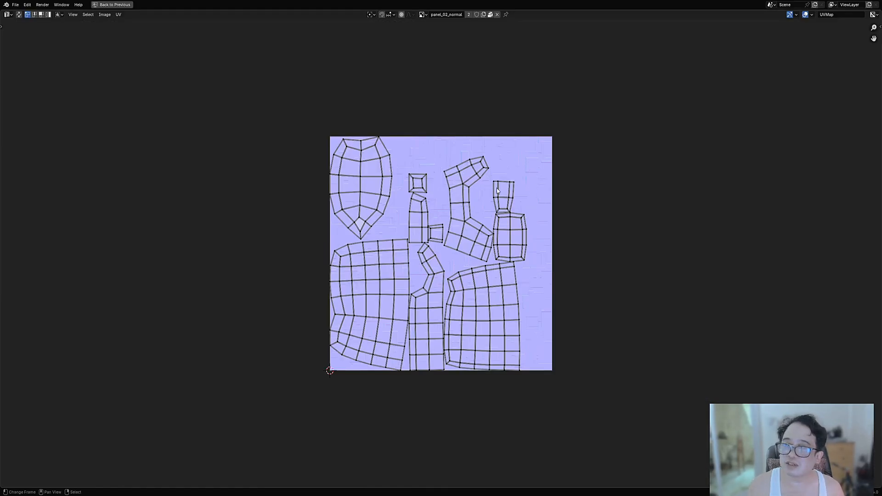
key(n)
scroll(586, 191, up, 2)
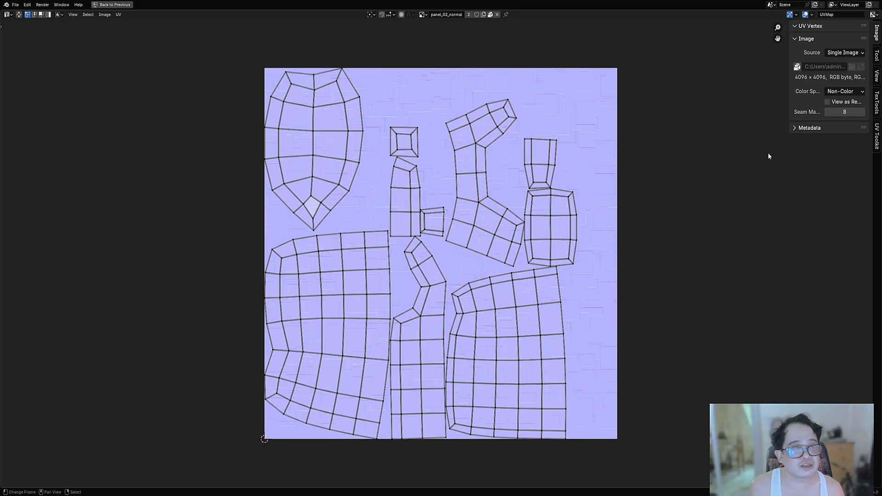
ctrl+middle_drag(794, 83, 795, 98)
drag(787, 89, 780, 89)
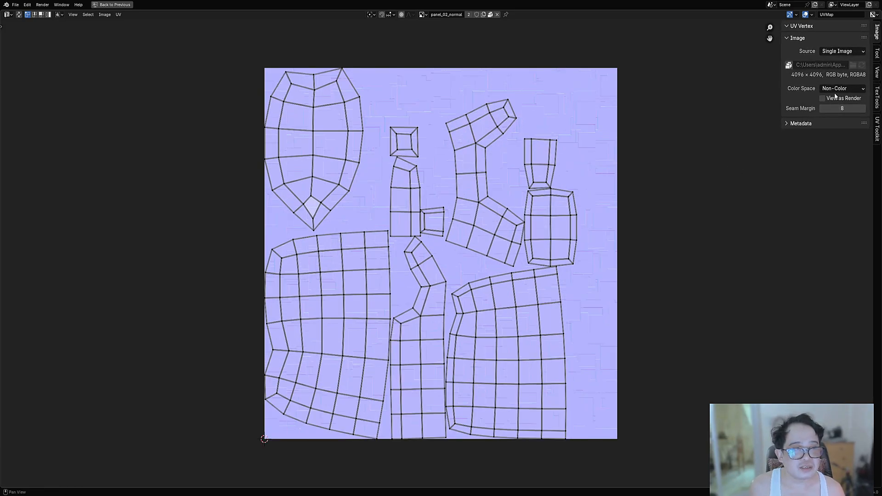
click(877, 97)
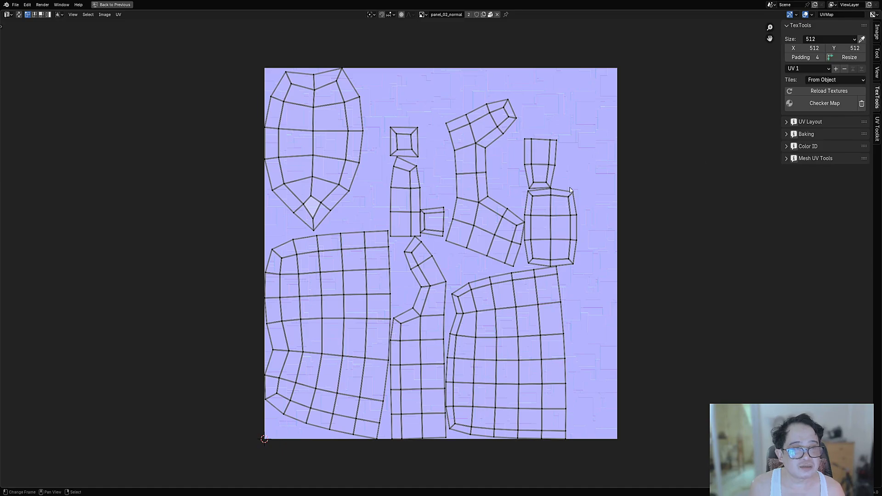
click(822, 123)
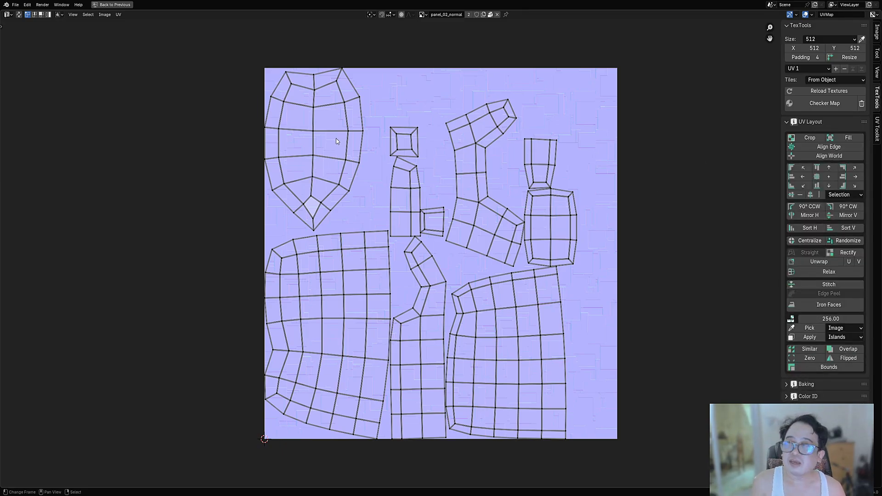
Step: Rectify the leaf-shaped UV island with TexTools and clear the selection
key(l)
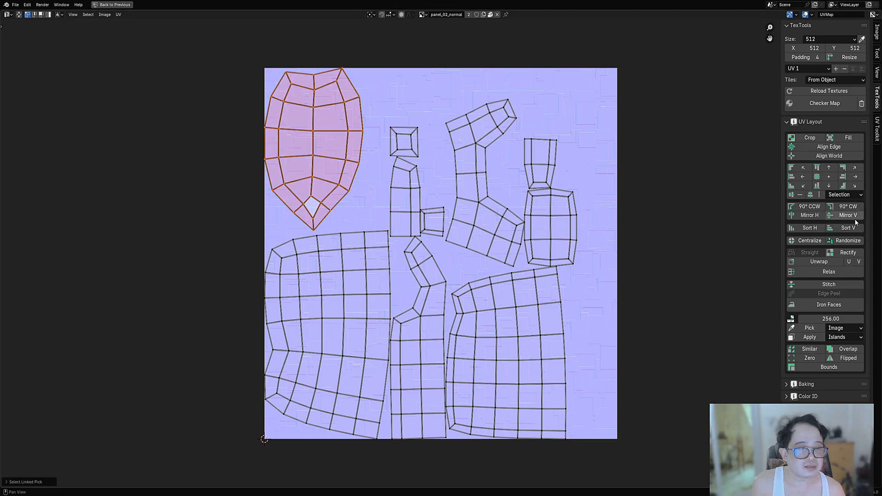
click(855, 252)
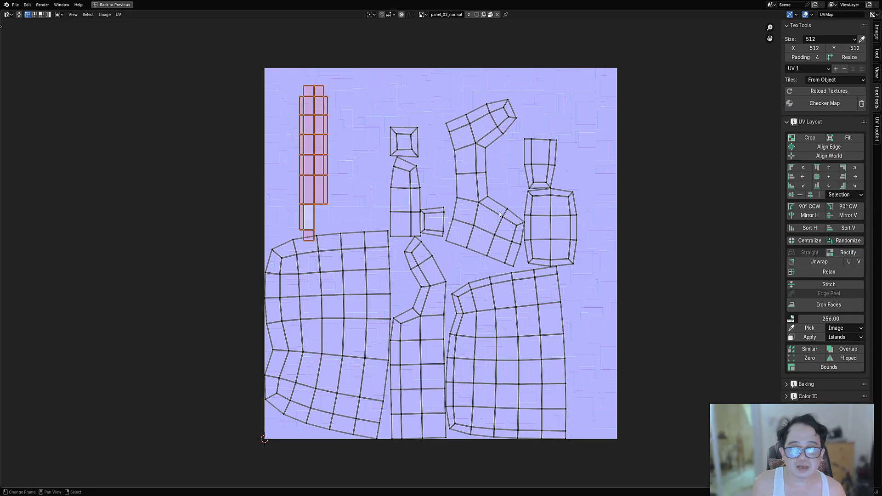
key(alt+a)
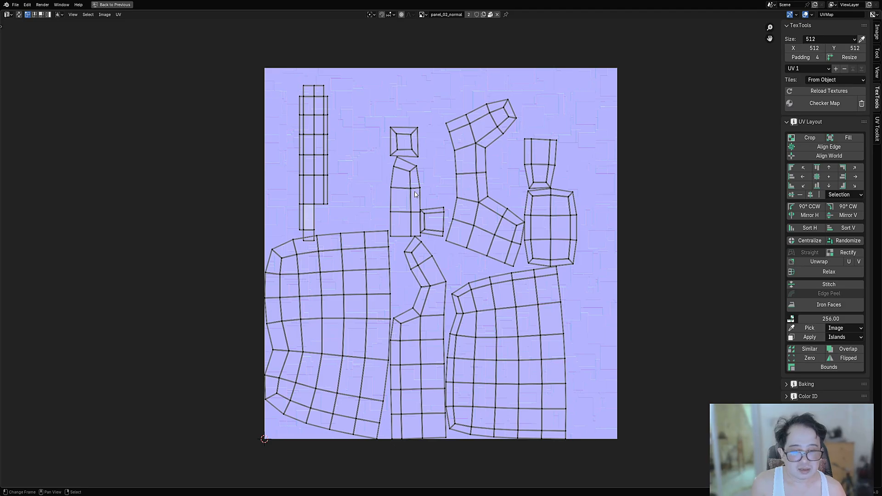
Step: Rectify the narrow UV island below the small square one and deselect it
key(l)
click(848, 252)
key(alt+a)
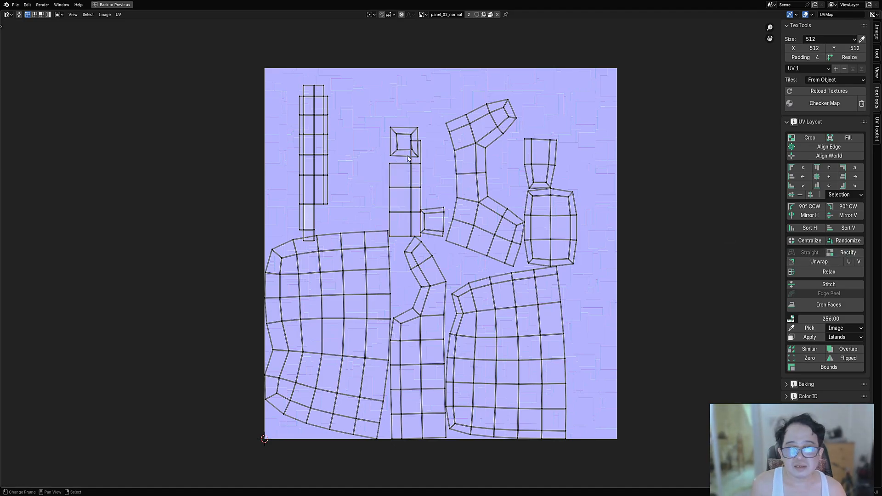
Step: Rectify the small square UV island made of a centre face framed by trapezoids
key(l)
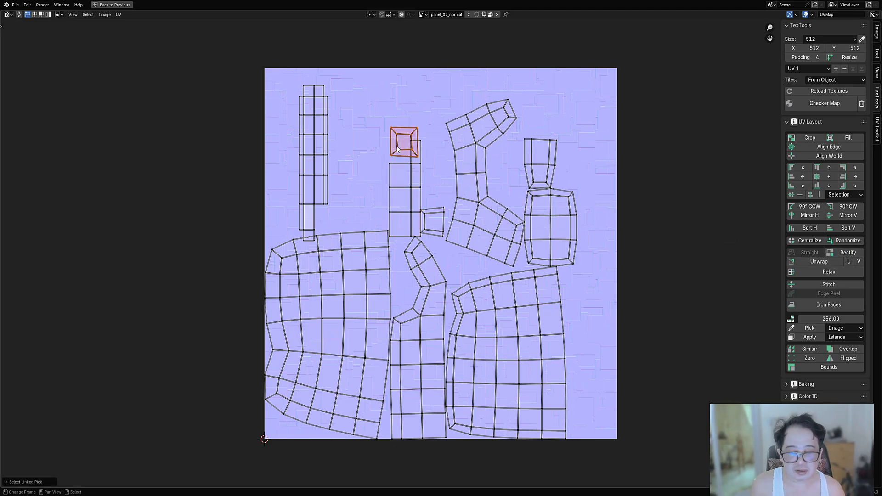
click(859, 241)
key(Escape)
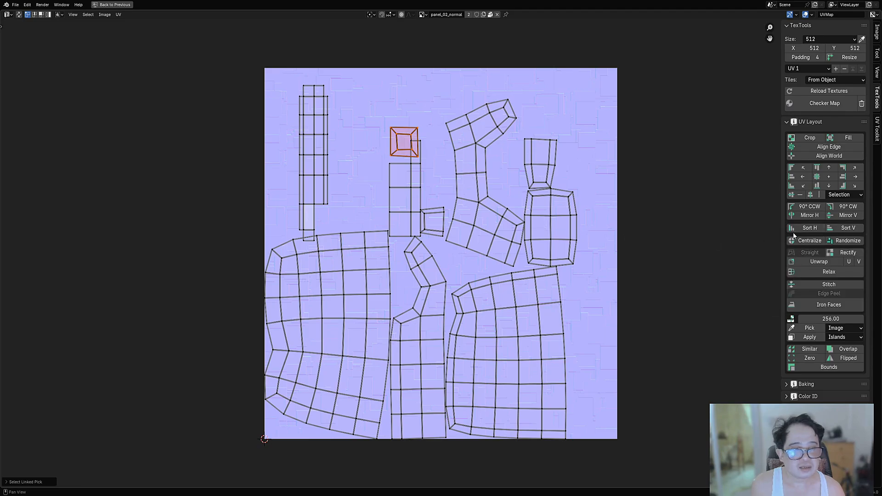
click(844, 253)
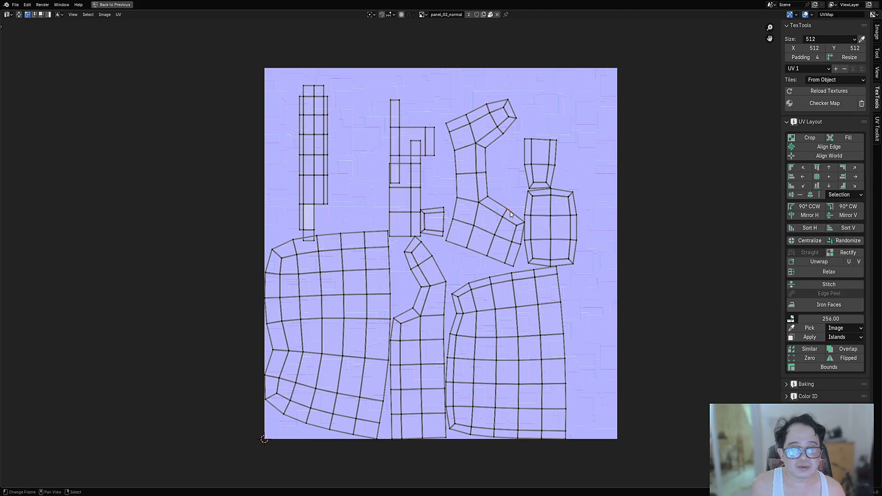
Step: Rectify the bent S-shaped UV island and the barrel-shaped island beside it, one after the other, and clear the selection
key(l)
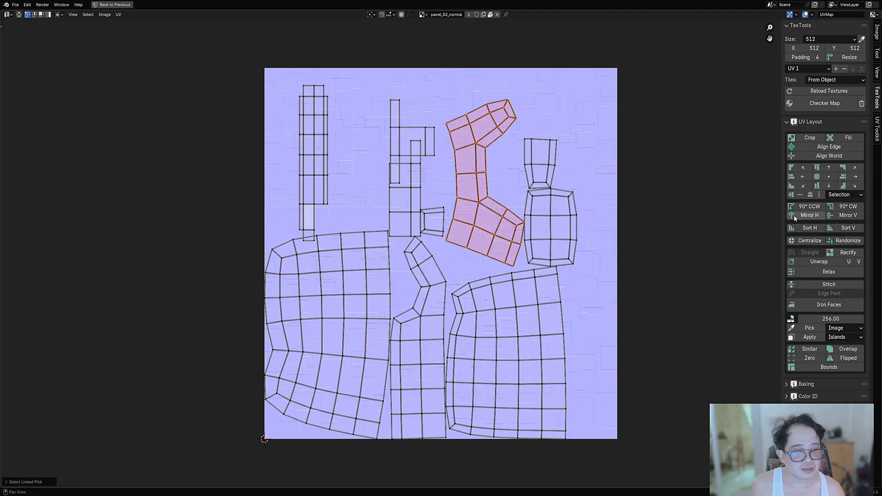
click(845, 253)
click(585, 219)
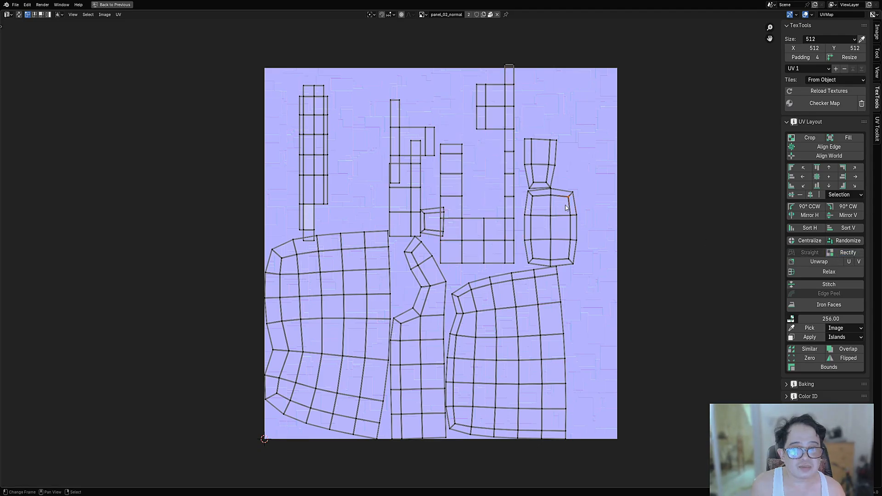
key(l)
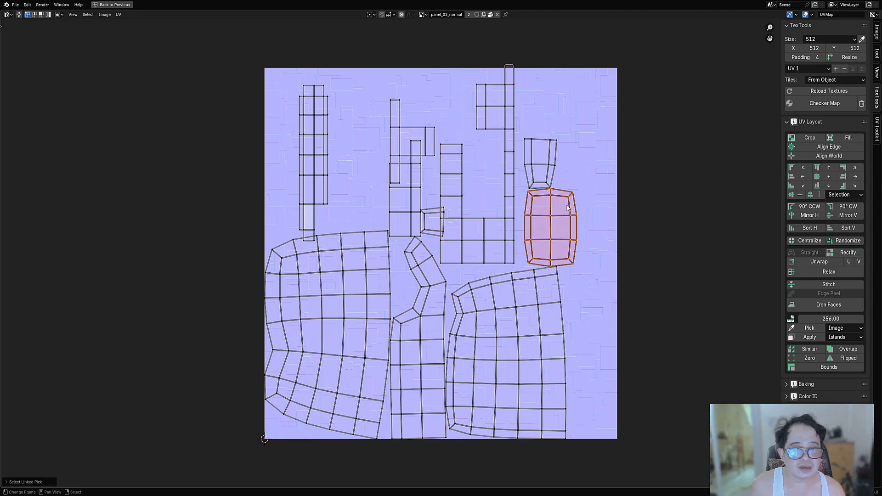
click(847, 253)
click(572, 171)
Step: Rectify the tapered UV island above the barrel-shaped one and the small trapezoidal island, deselecting each
key(l)
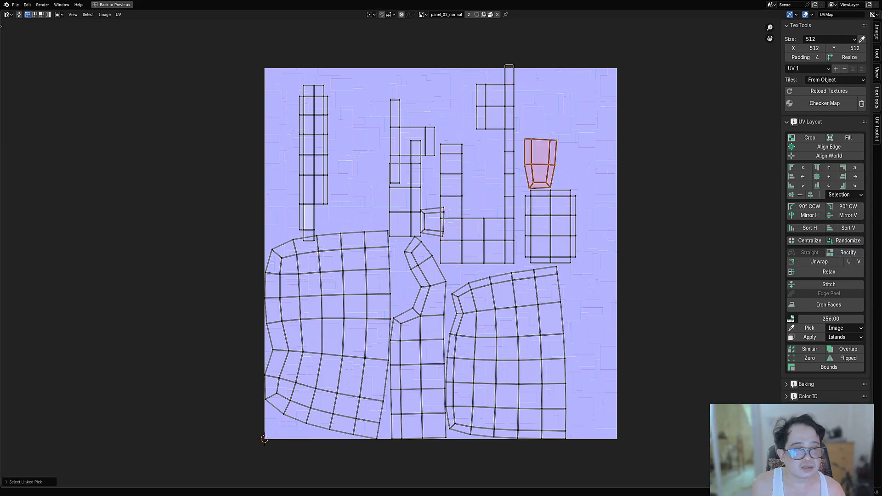
click(847, 253)
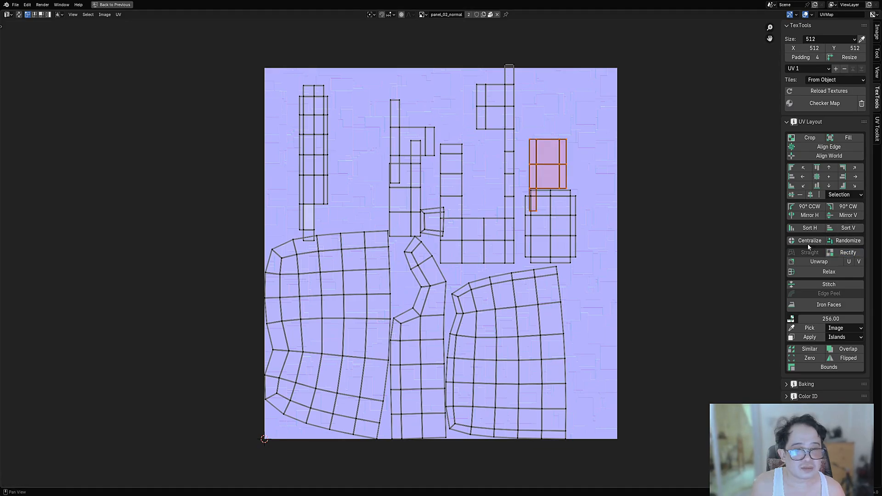
key(alt+a)
key(l)
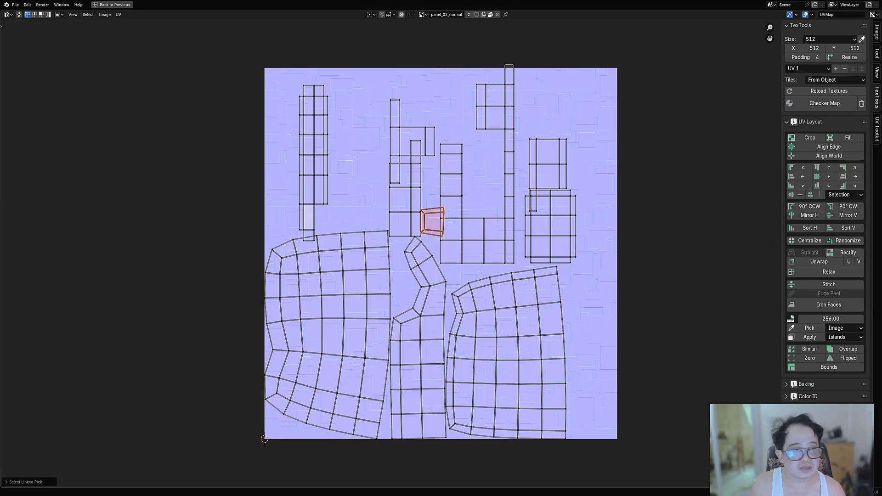
click(847, 252)
key(alt+a)
Step: Try rectifying the large UV island at the lower right of the layout on its own, and undo it
key(l)
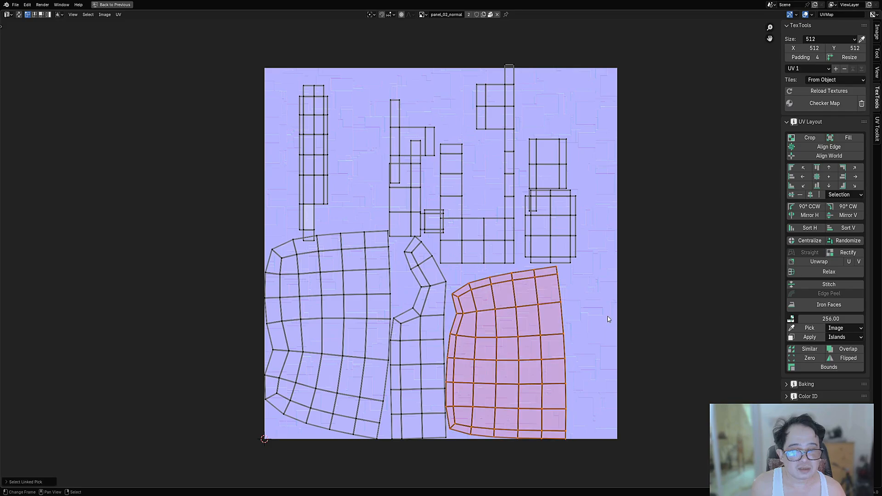
click(848, 253)
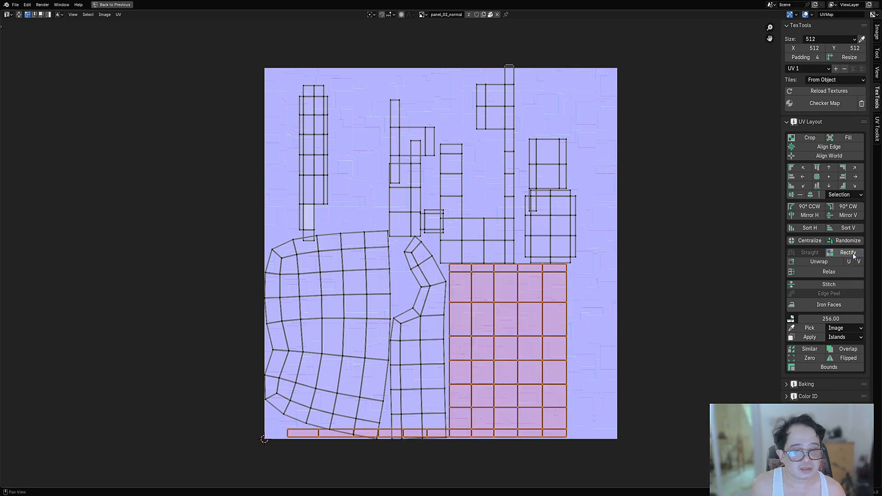
click(434, 341)
key(ctrl+z)
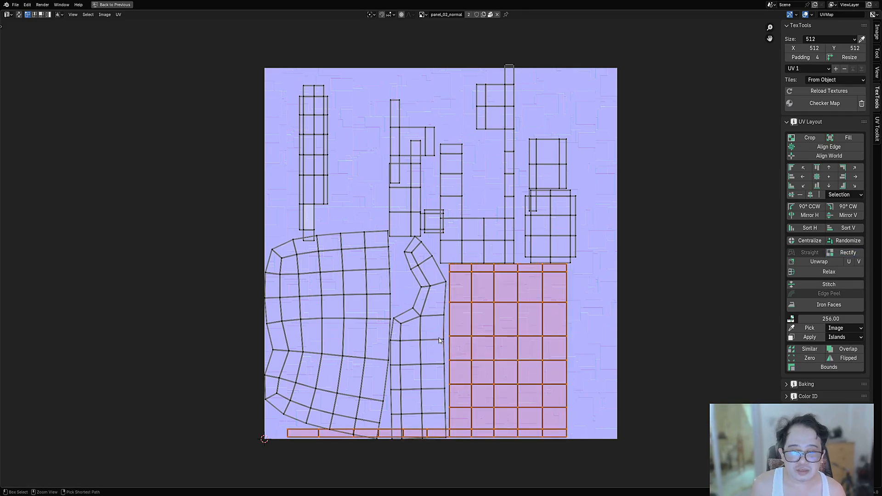
key(ctrl+z)
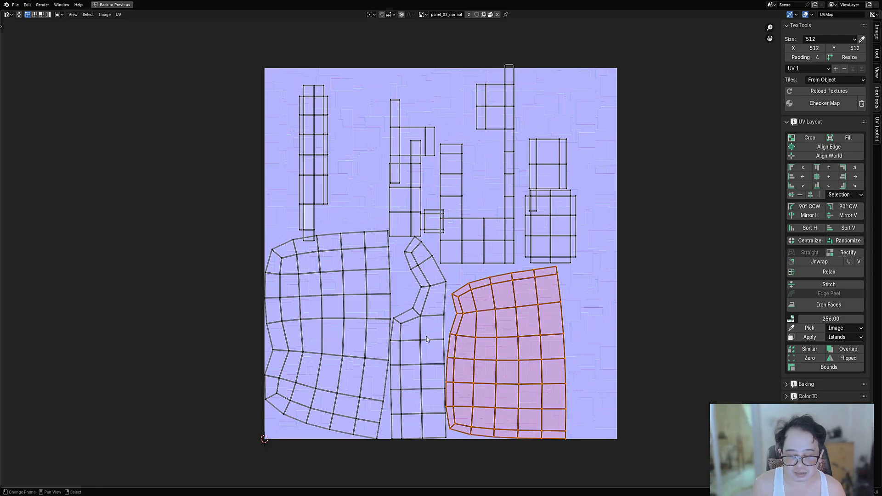
Step: Select the three large islands along the lower edge of the UV layout and rectify them together
key(l)
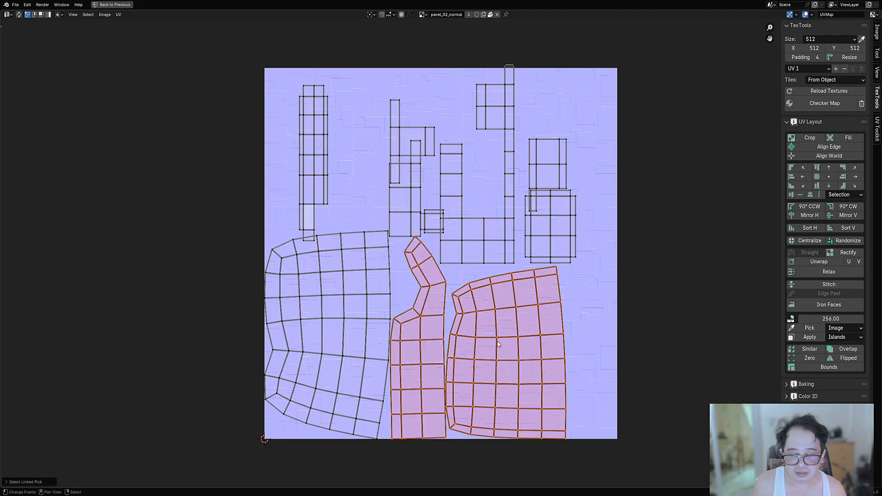
key(alt+a)
key(l)
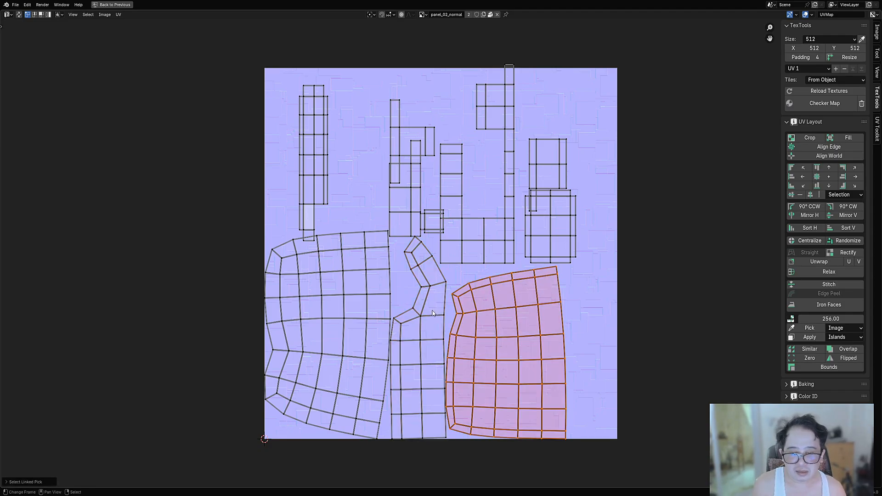
key(l)
key(l)
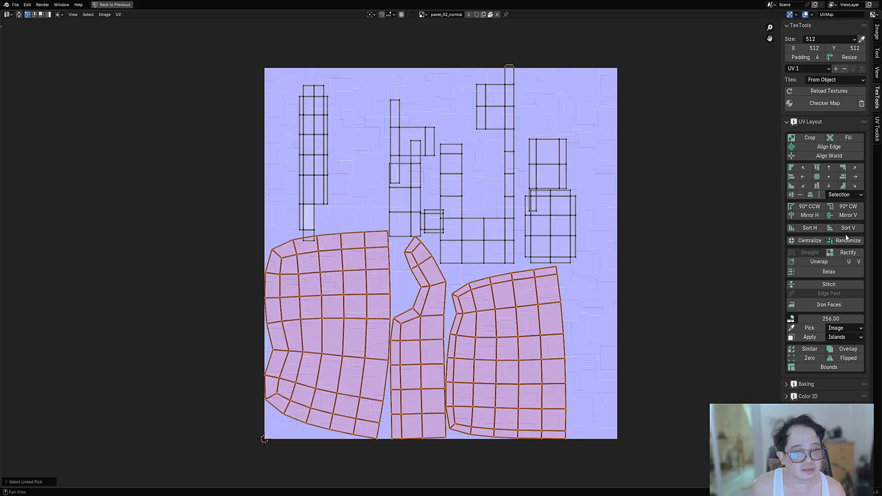
click(848, 252)
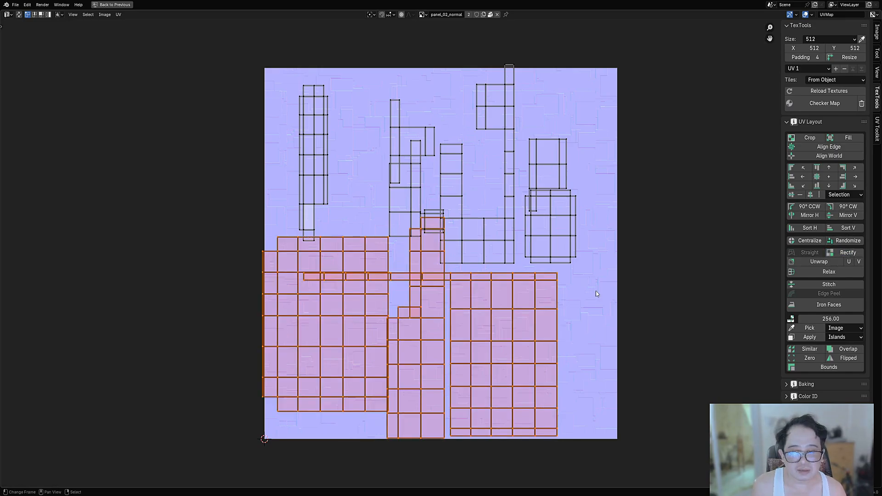
Step: Pack all UV islands with the Exact Shape (Concave) method, scaling, rotation and a 0.001 scaled margin, and clear the selection
key(a)
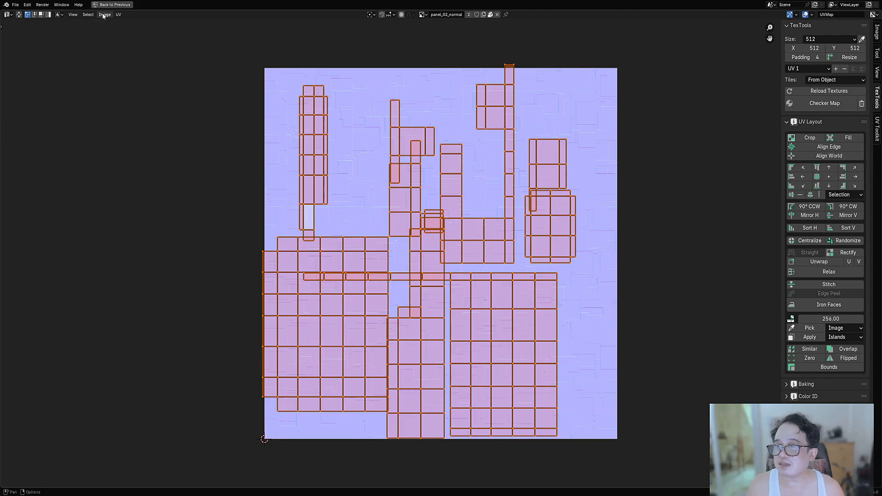
click(118, 15)
click(138, 144)
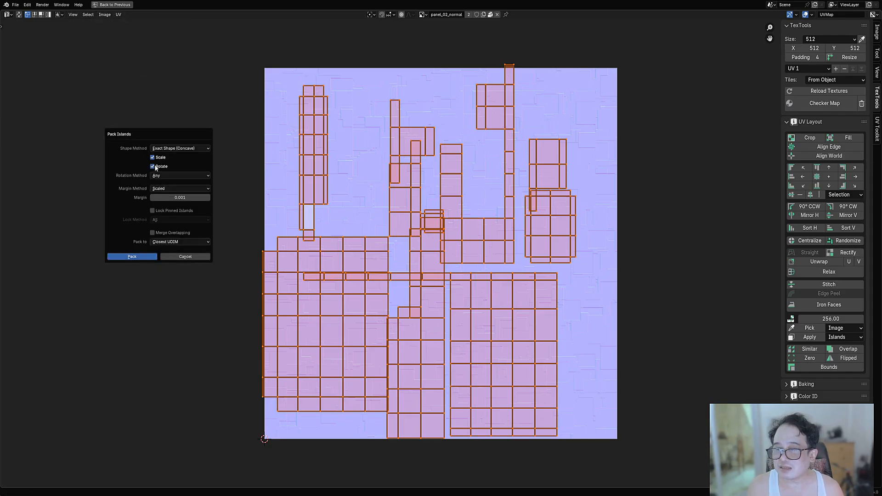
click(147, 257)
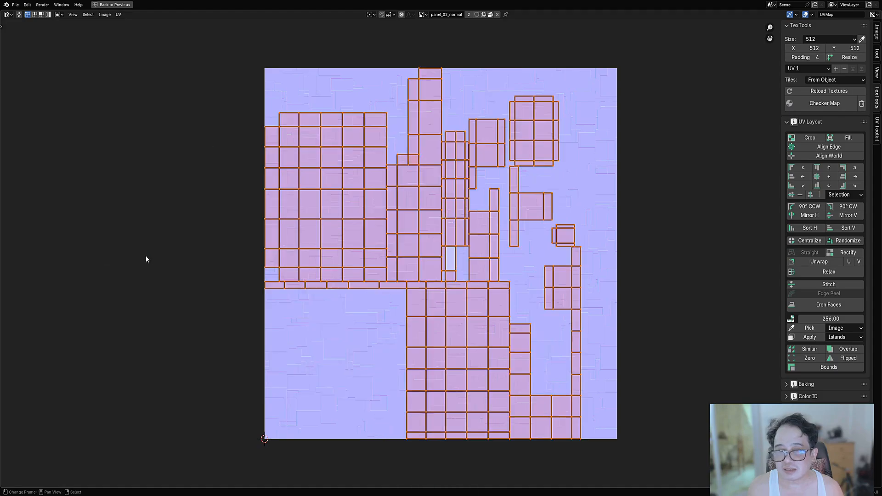
scroll(550, 156, down, 4)
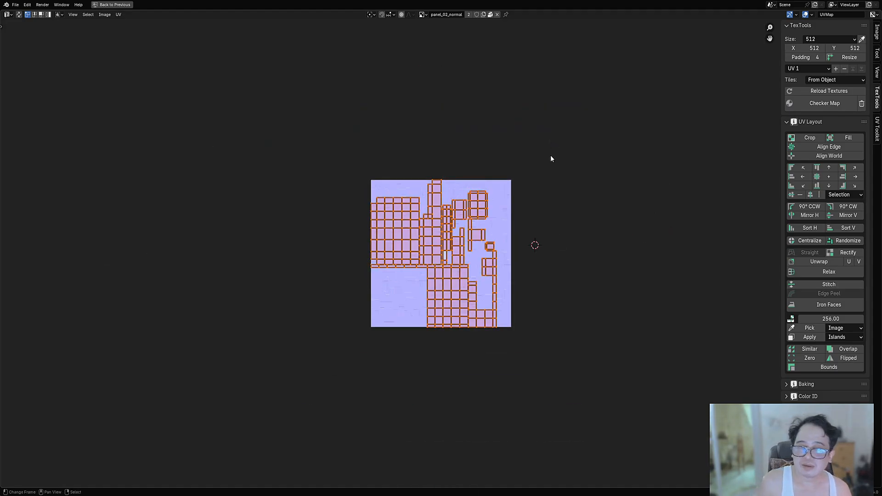
key(alt+a)
Step: Restore the multi-area layout, return to Object Mode and examine the panel texture on the cube's rectified corner
scroll(528, 190, up, 5)
key(ctrl+space)
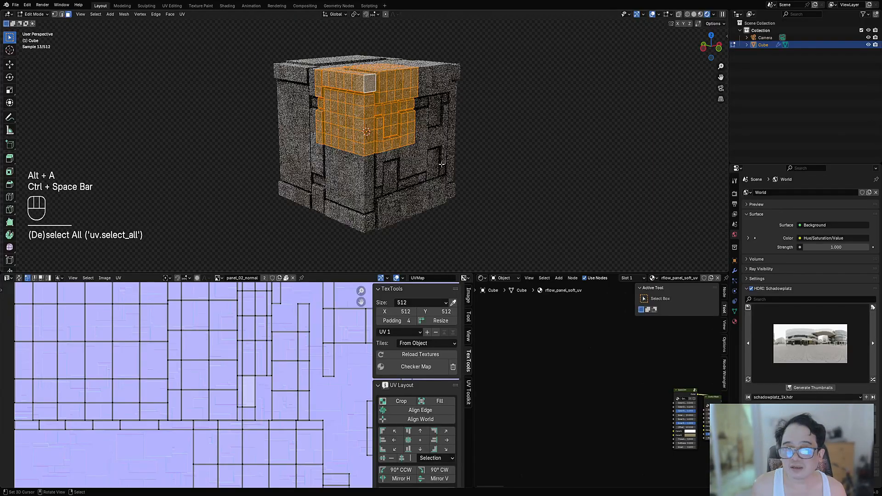
key(Tab)
scroll(409, 152, up, 5)
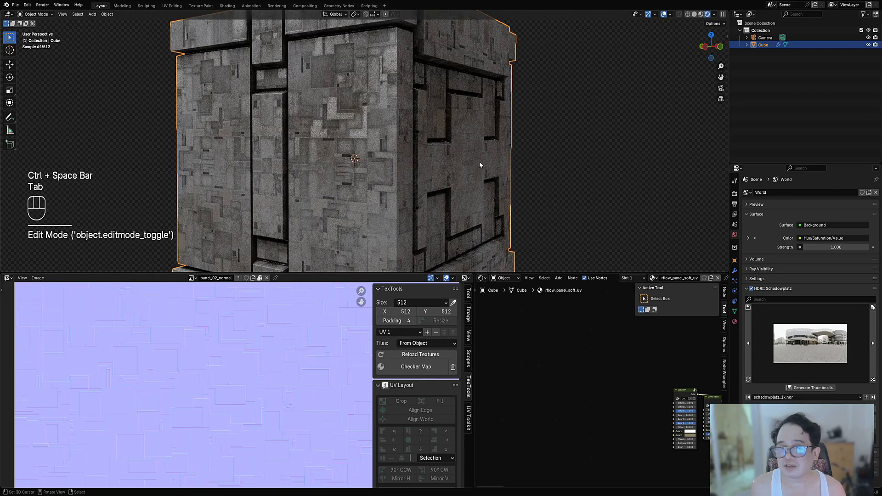
middle_drag(479, 165, 443, 170)
scroll(396, 148, down, 4)
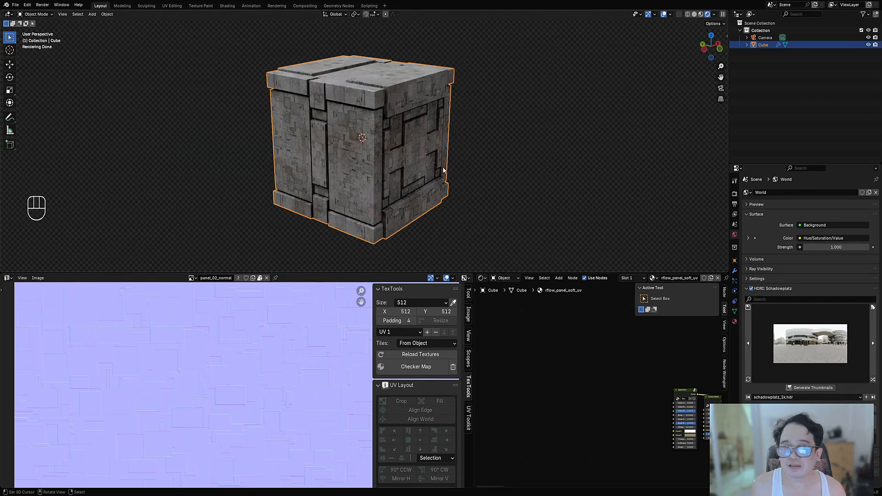
Step: Re-enter Edit Mode and unwrap the selected corner faces of the cube again
key(Tab)
scroll(461, 179, up, 4)
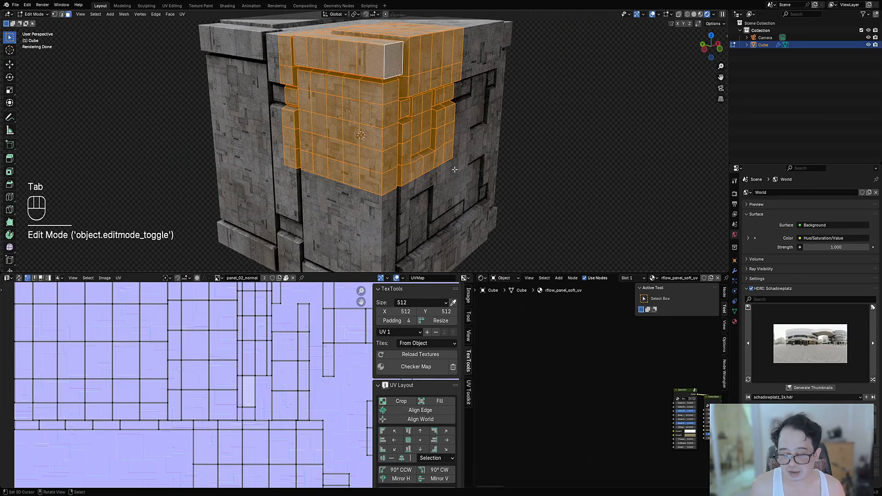
key(u)
click(453, 169)
scroll(225, 434, down, 4)
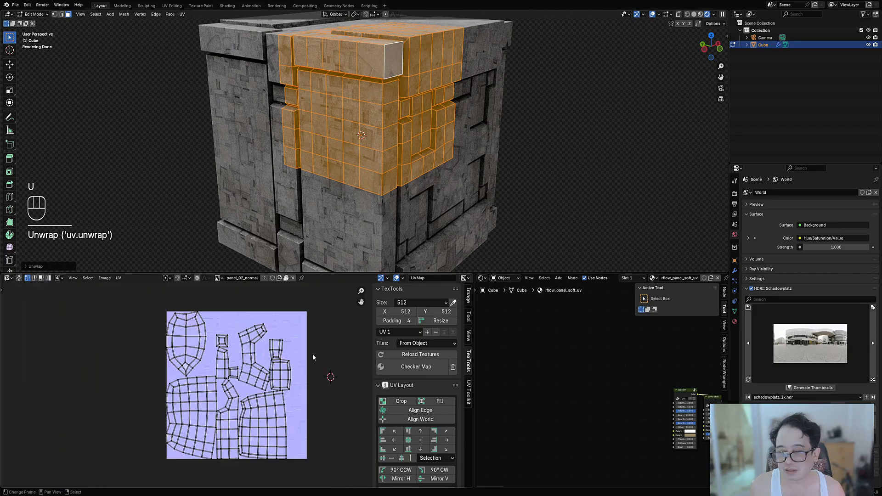
Step: Go back to Object Mode and examine how the texture follows the fresh unwrap on the cube
key(Tab)
key(Tab)
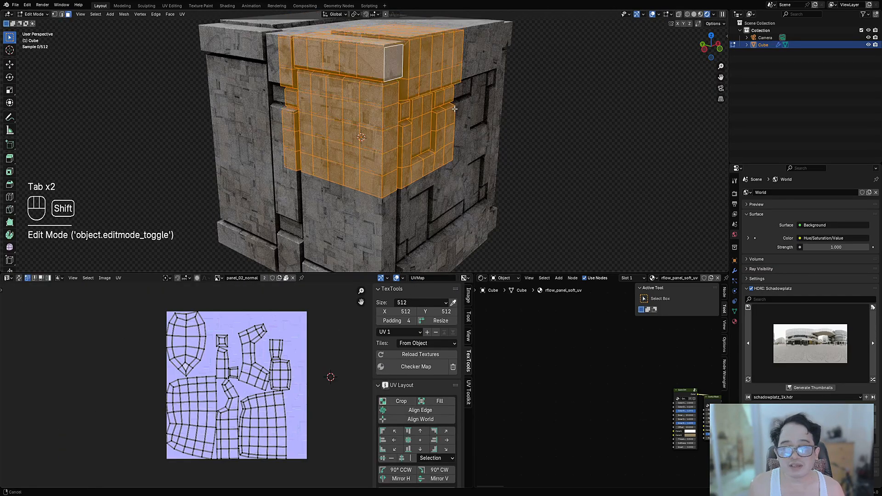
key(Tab)
shift+middle_drag(472, 104, 474, 129)
scroll(474, 128, down, 1)
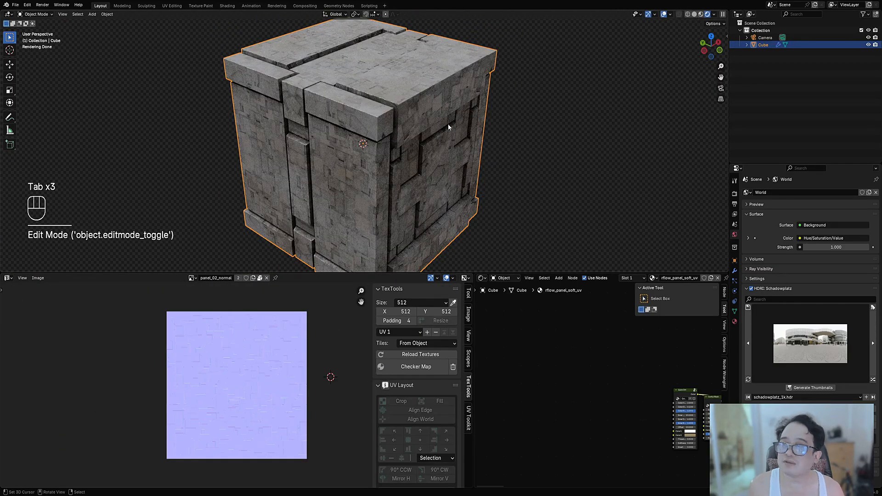
Step: Switch the 3D view to solid shading and save the file
key(z)
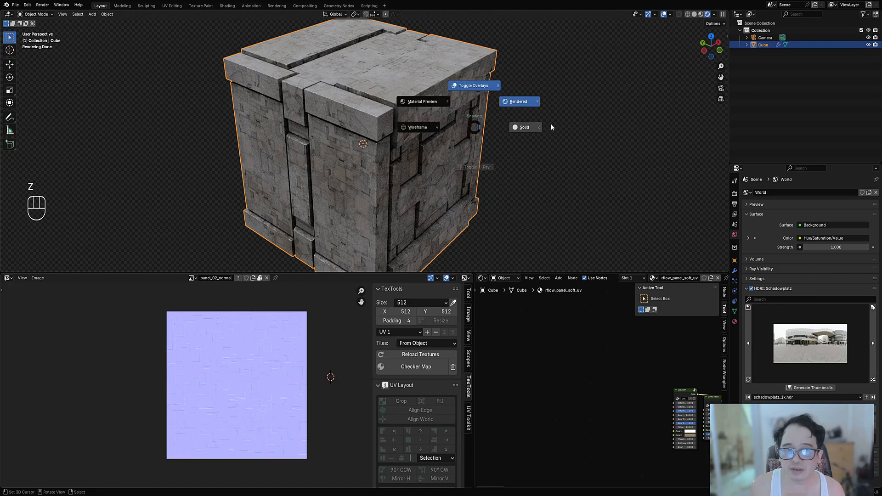
click(550, 123)
key(ctrl+s)
Step: Apply Random Flow's Straight UV to the cube with UV limit, even edge length, minimum edge length 0.010, face seed 1 and margin 0.001
key(shift+q)
mouse_move(456, 122)
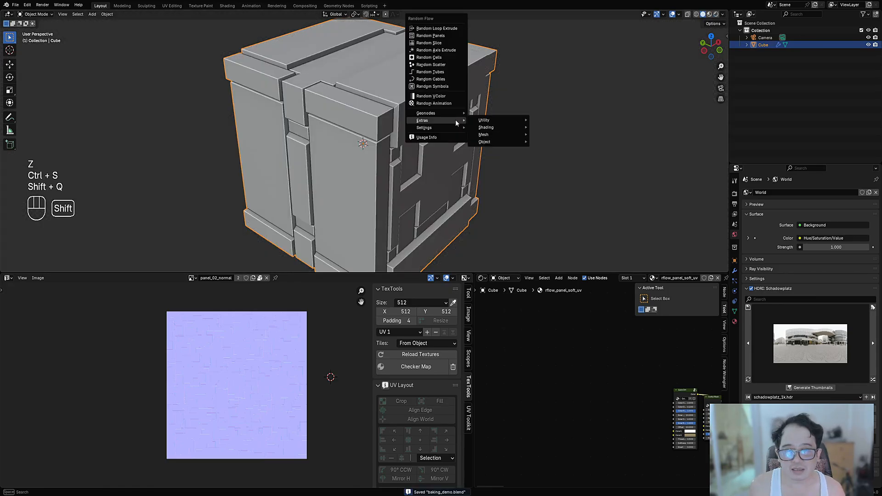
mouse_move(483, 135)
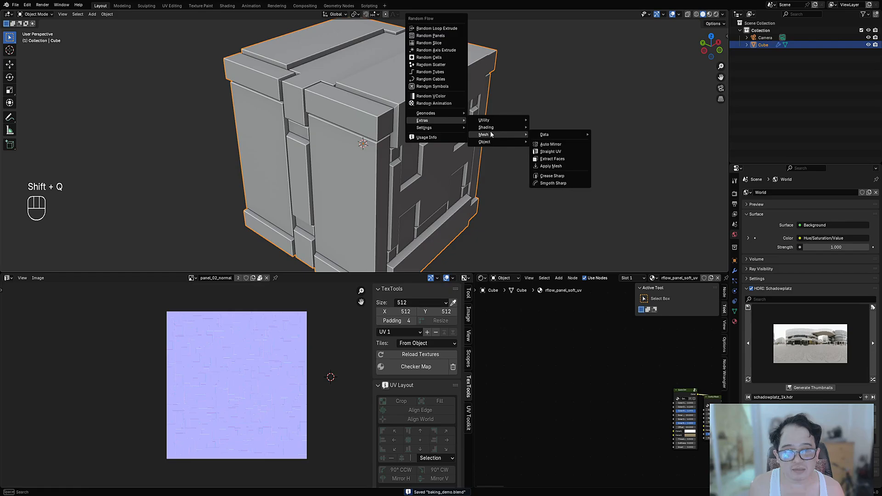
click(550, 151)
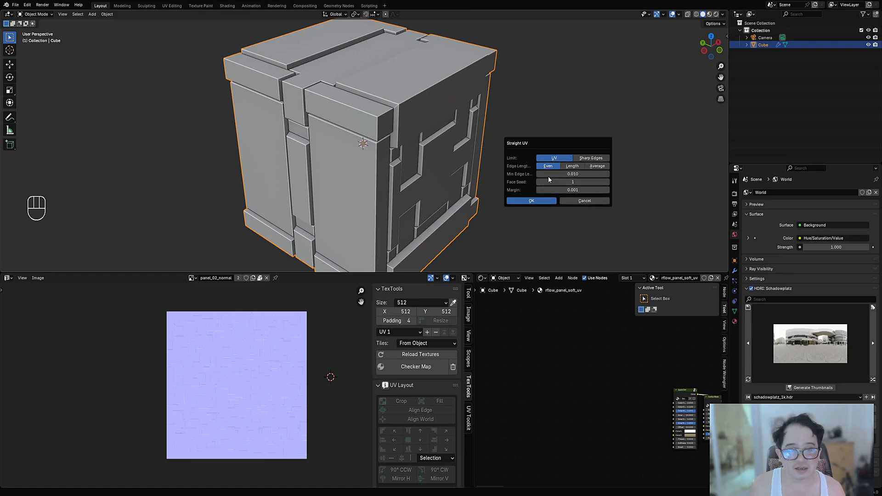
click(550, 201)
Step: Select all of the cube's mesh in Edit Mode and inspect the straightened UV layout in the maximized UV Editor
key(Tab)
key(a)
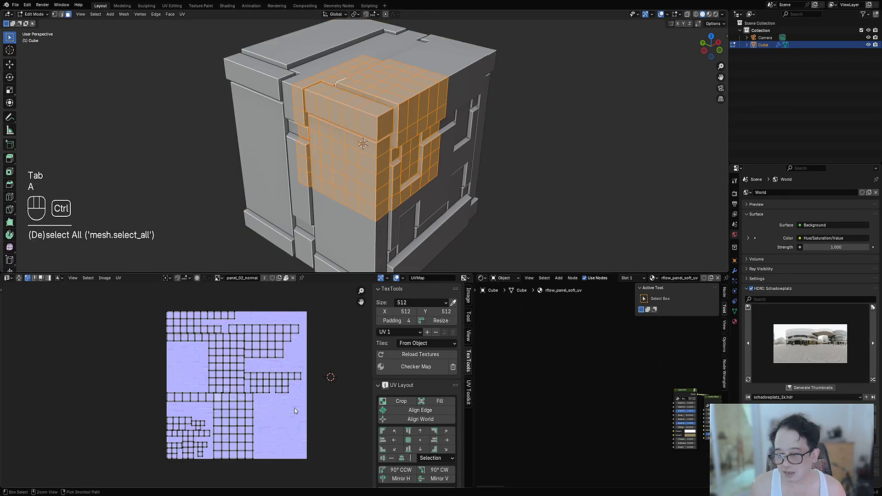
key(ctrl+space)
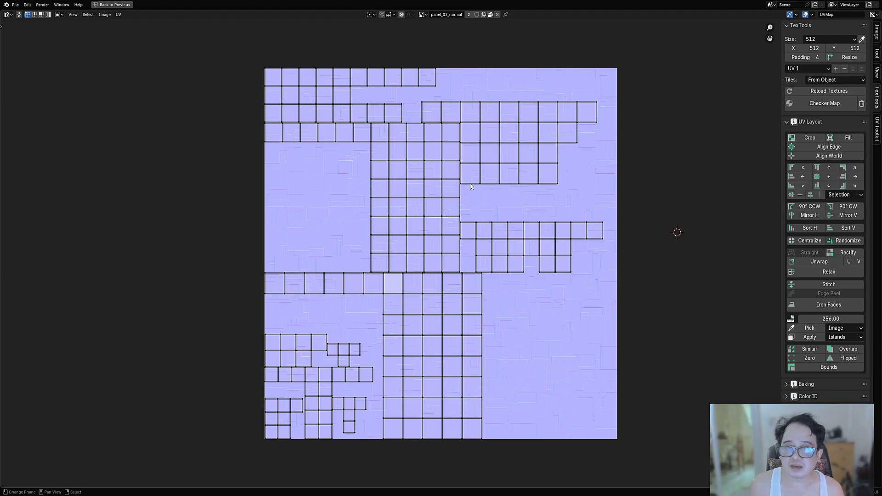
middle_drag(472, 188, 411, 199)
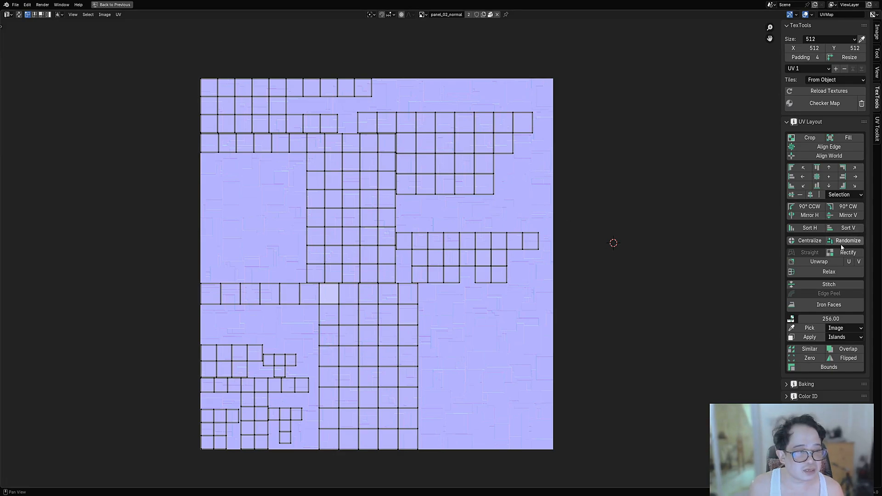
Step: Select all UV islands and examine the straightened faces of the smaller island close up
key(a)
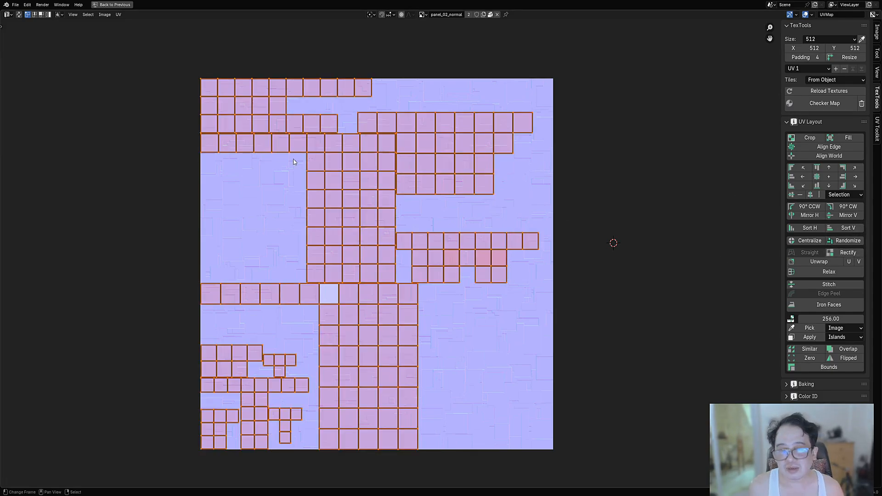
scroll(457, 265, up, 3)
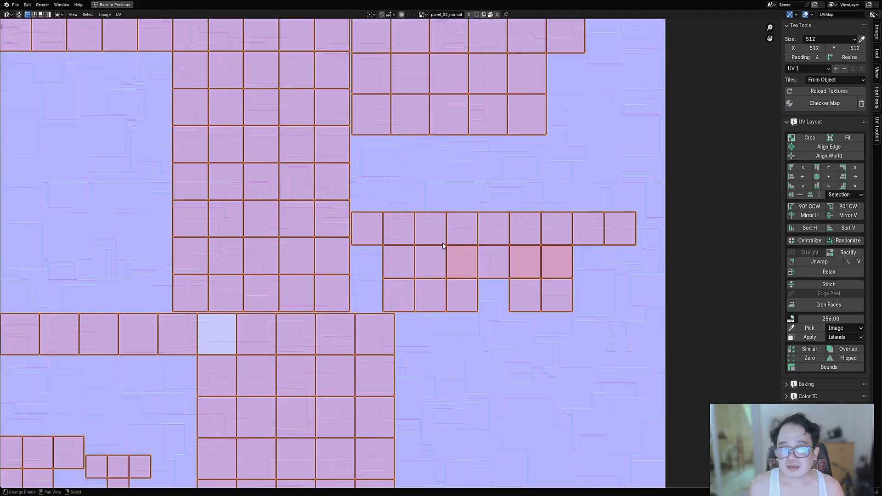
scroll(457, 264, down, 1)
key(alt+a)
key(a)
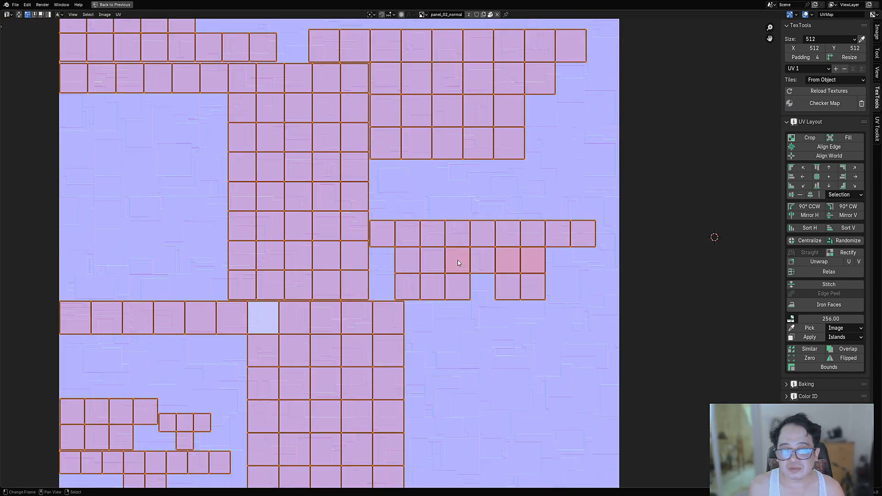
scroll(457, 260, up, 2)
scroll(500, 270, up, 4)
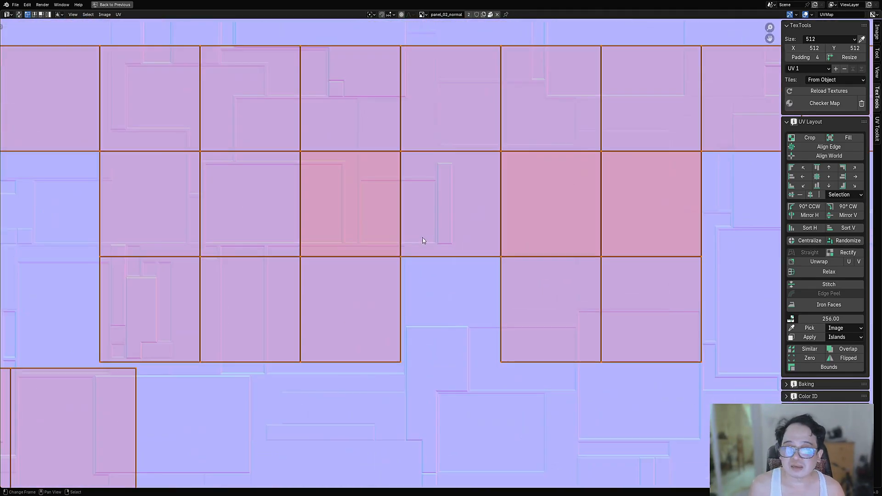
Step: Undo and redo the UV straightening to compare the islands before and after
key(ctrl+z)
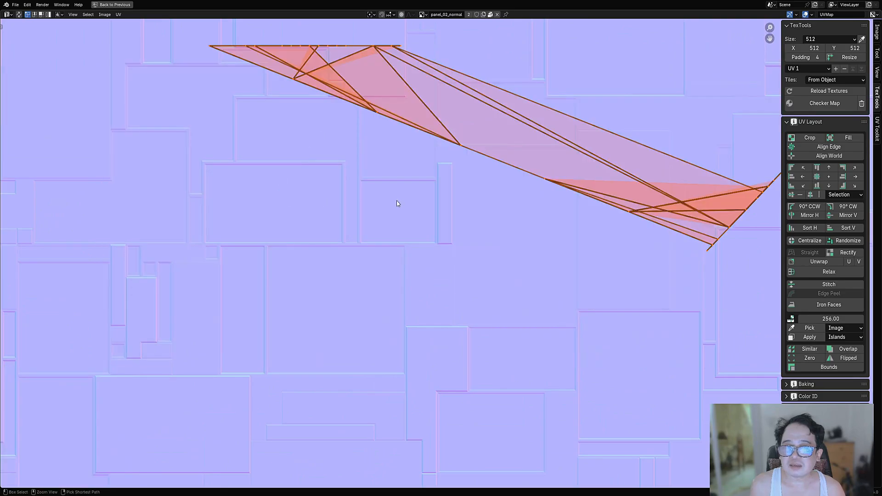
key(ctrl+shift+z)
key(ctrl+z)
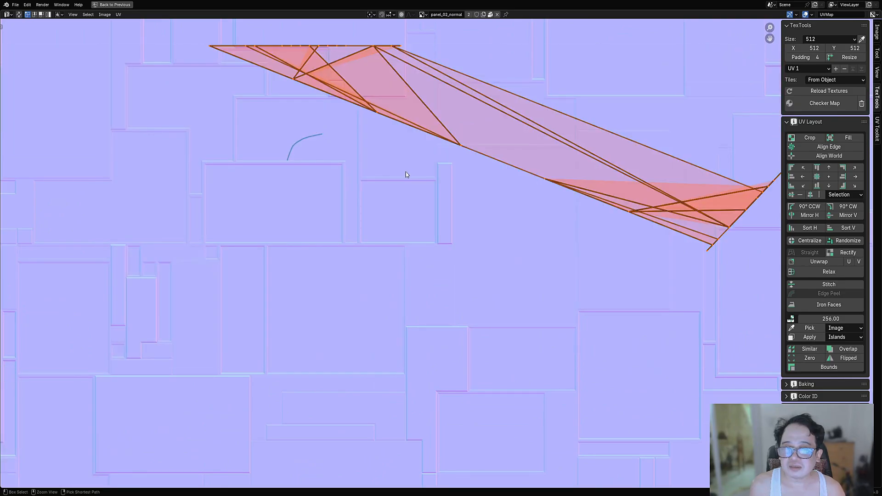
key(ctrl+shift+z)
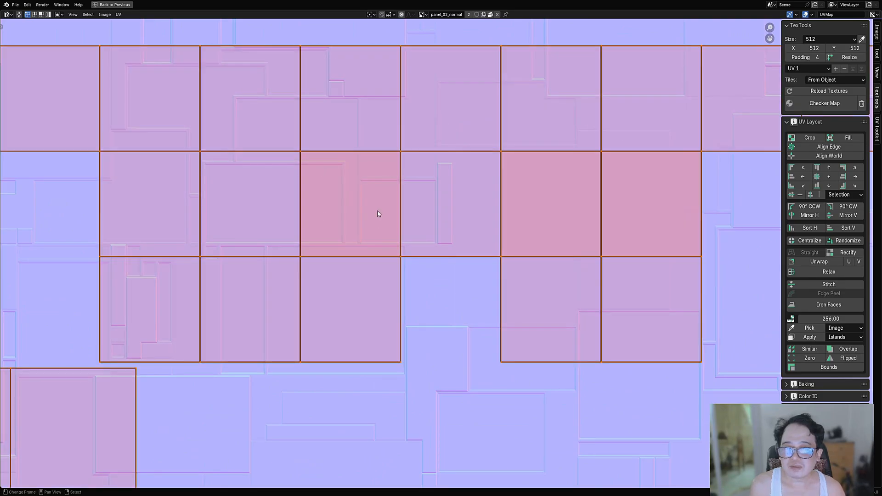
Step: Examine how the straightened islands are spread over the whole UV space, keeping all of them selected
scroll(352, 214, down, 12)
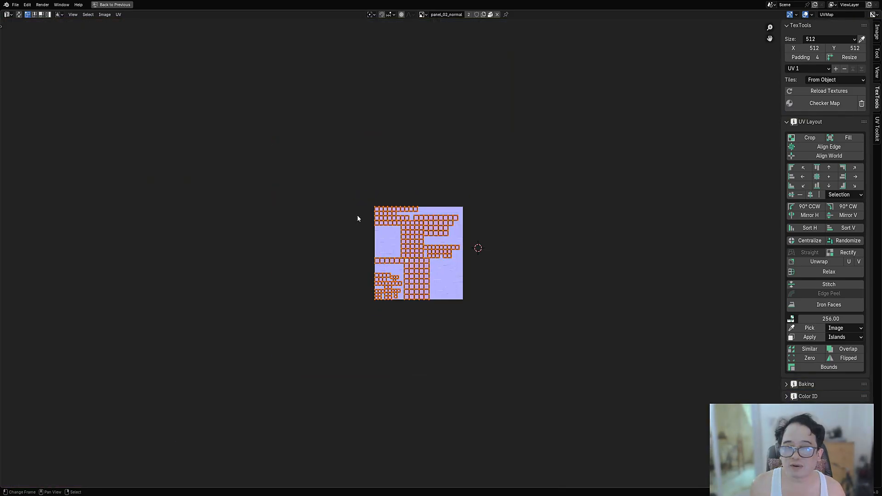
scroll(455, 250, up, 6)
key(alt+a)
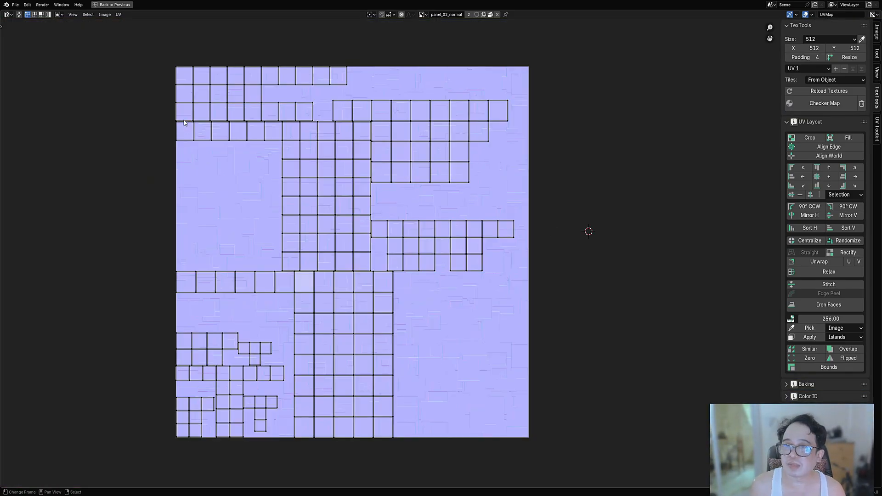
key(a)
scroll(423, 145, up, 4)
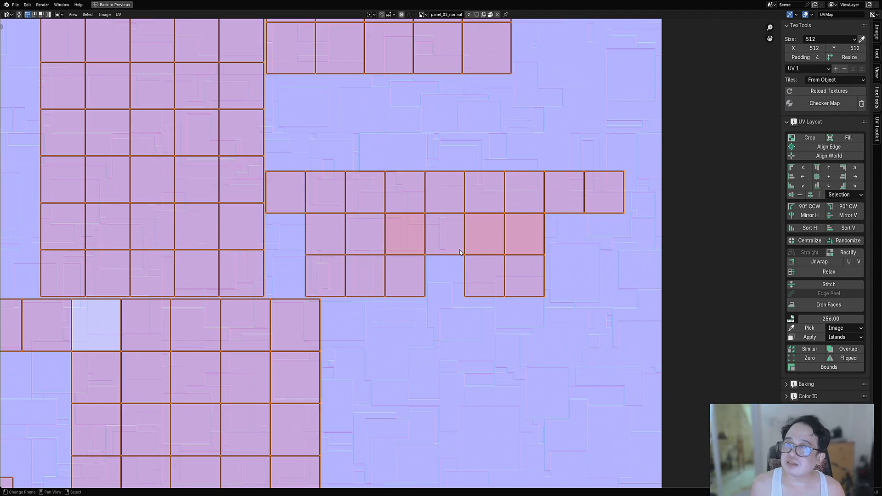
scroll(398, 220, down, 5)
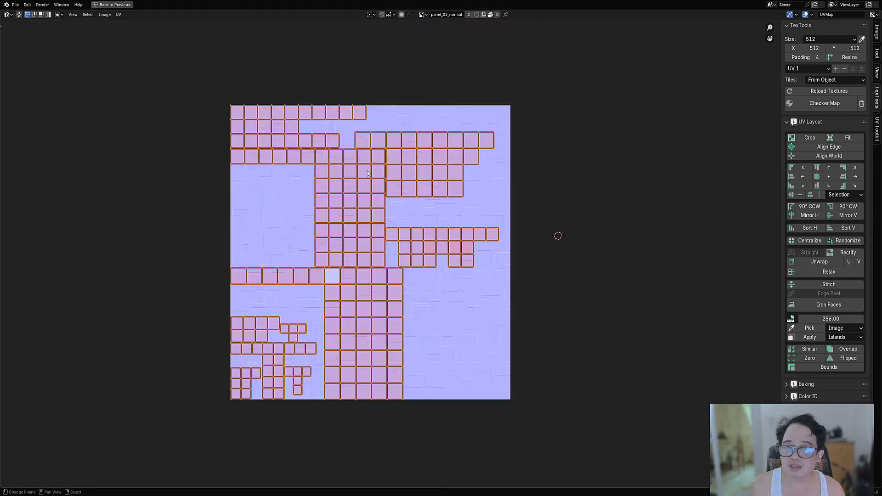
scroll(436, 254, up, 2)
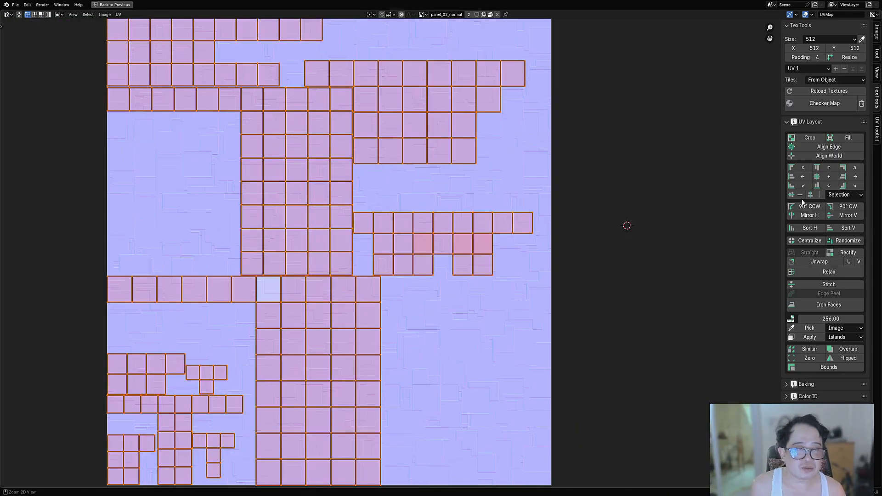
ctrl+middle_drag(799, 206, 847, 228)
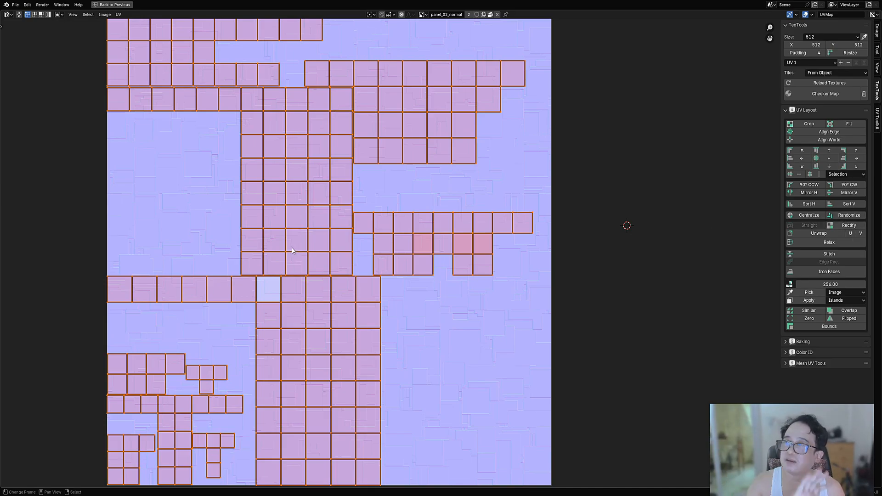
Step: Pack the selected UV islands by exact concave shape with scaling, scaled margin 0.001 and closest UDIM, and restore the normal editor layout
click(106, 14)
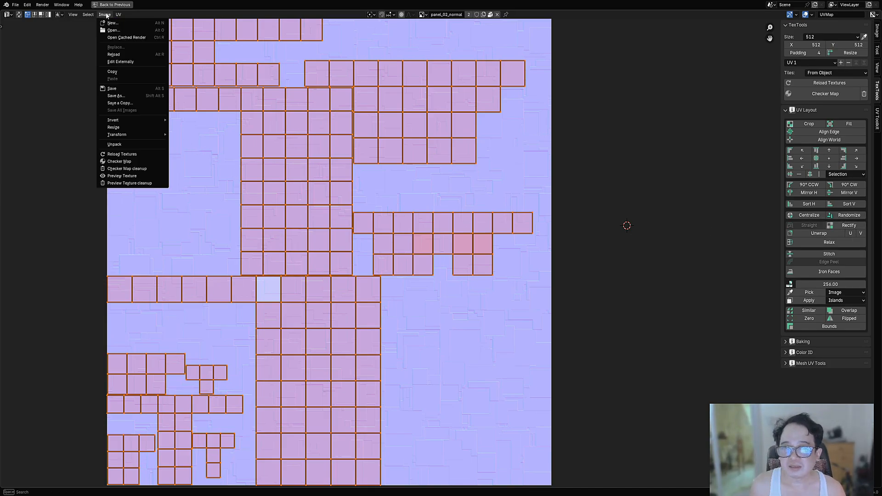
mouse_move(96, 13)
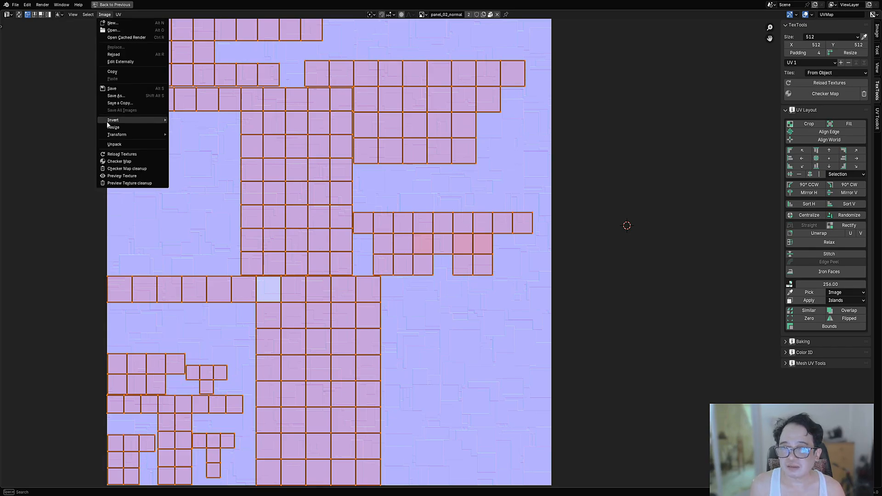
click(119, 15)
click(154, 148)
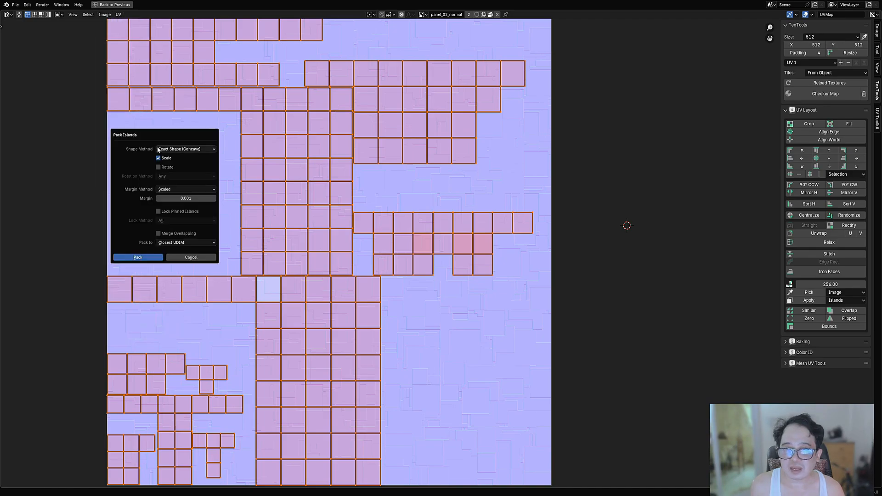
click(148, 257)
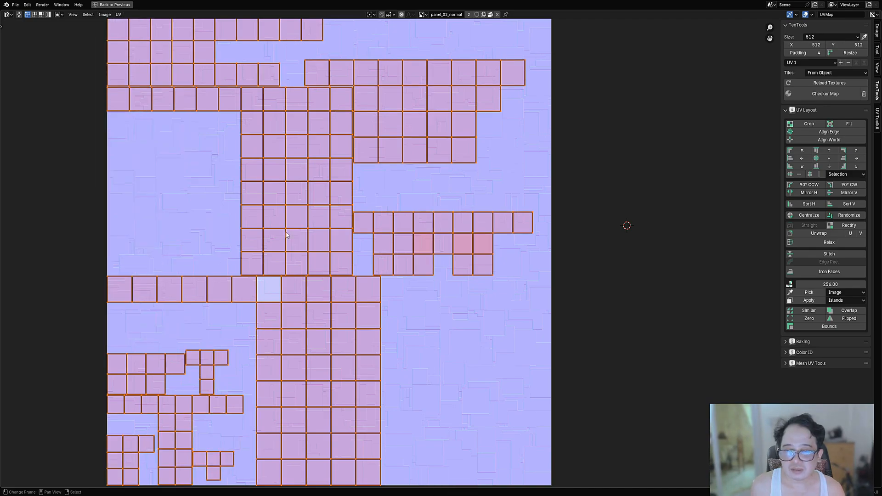
key(Home)
key(ctrl+space)
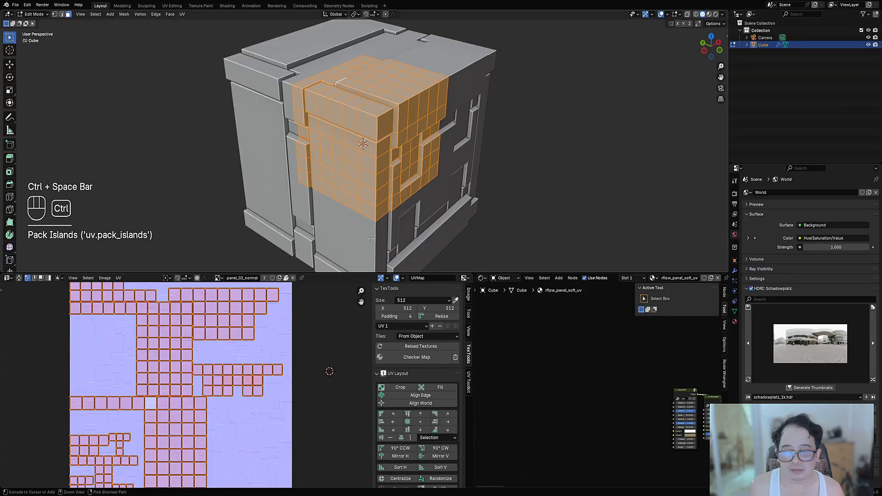
Step: Return to Object Mode and examine the repacked panel texture on the cube in rendered shading
key(Tab)
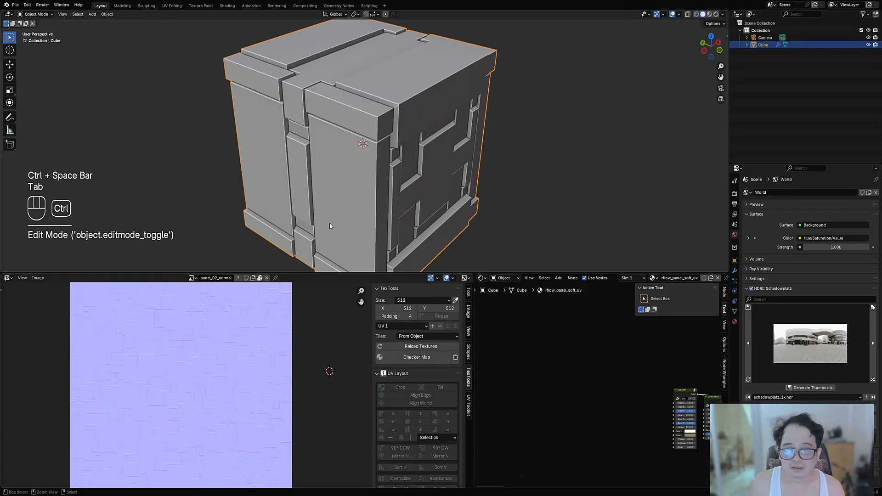
key(z)
click(410, 163)
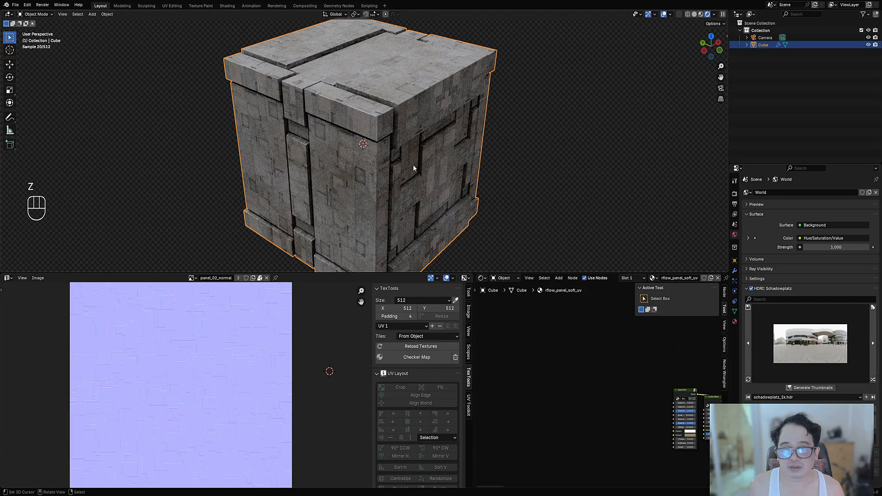
scroll(415, 170, up, 6)
scroll(433, 187, down, 4)
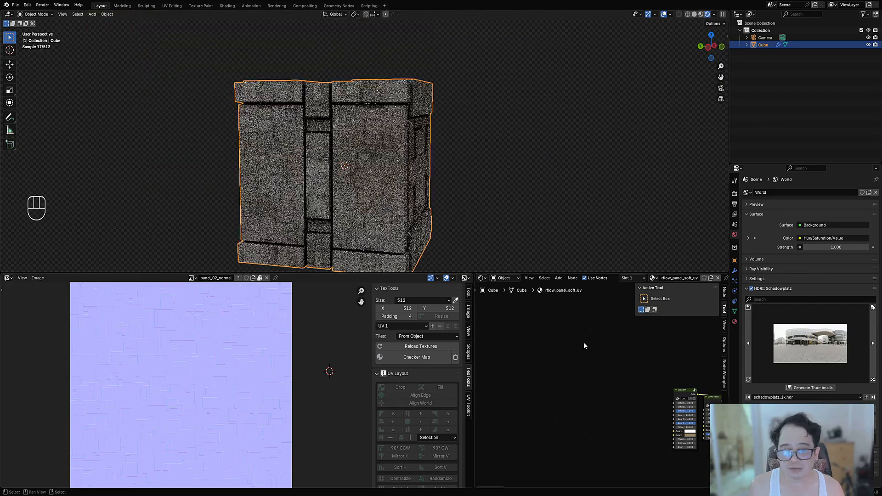
Step: Set the Mapping node's scale to 0.610 on X, Y and Z in the panel material
scroll(585, 347, down, 3)
middle_drag(611, 374, 480, 308)
middle_drag(571, 391, 538, 318)
scroll(565, 401, up, 6)
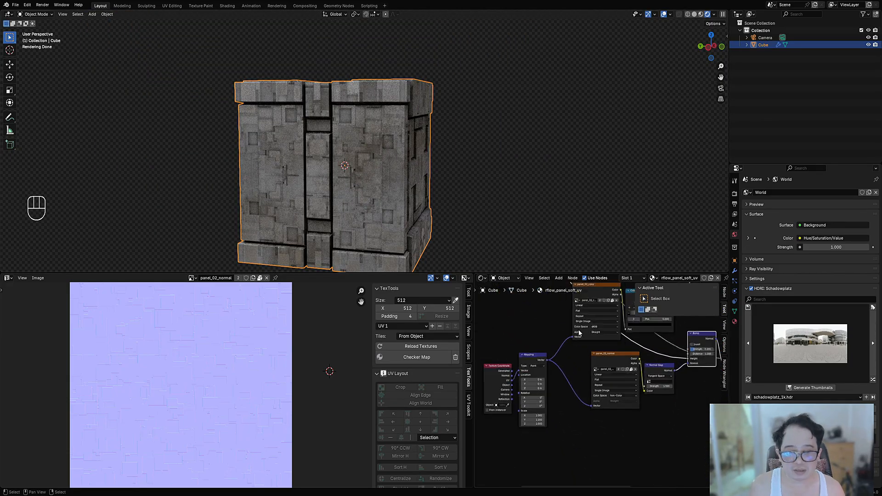
shift+drag(564, 402, 546, 414)
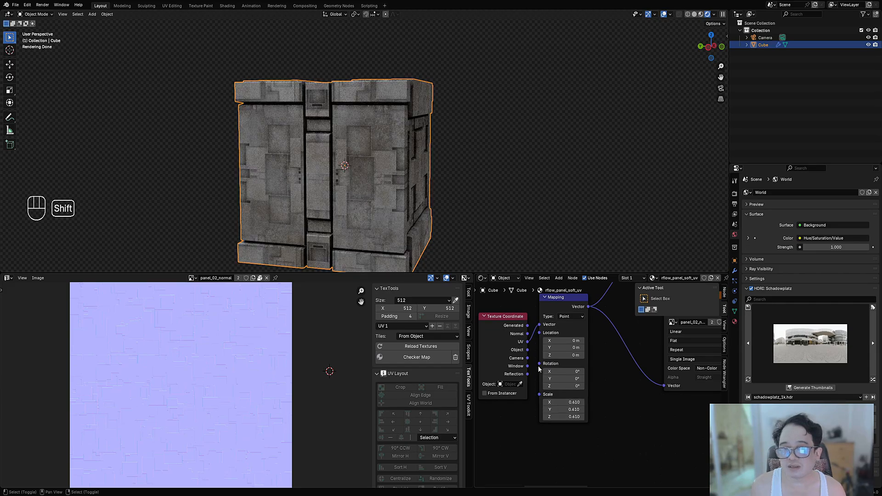
Step: Check the rescaled texture from an angled view, switch the 3D view to solid shading and save the file
middle_drag(441, 179, 419, 197)
key(Tab)
key(Tab)
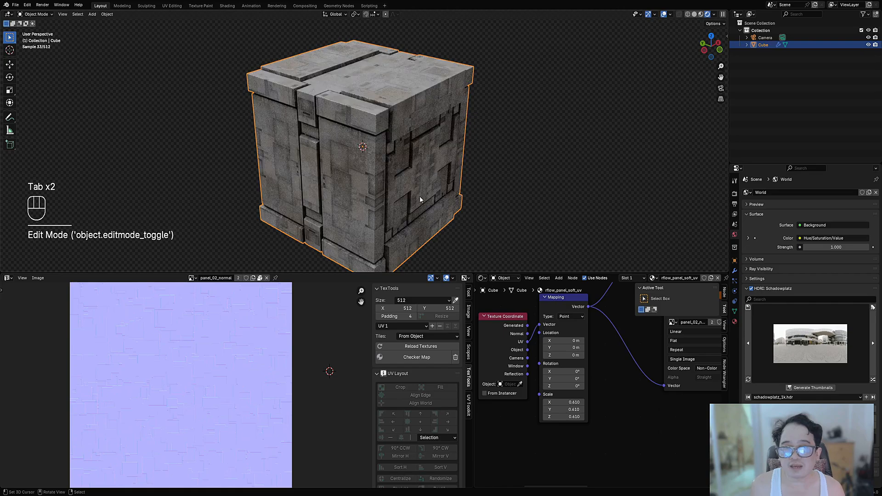
key(z)
click(459, 198)
key(ctrl+s)
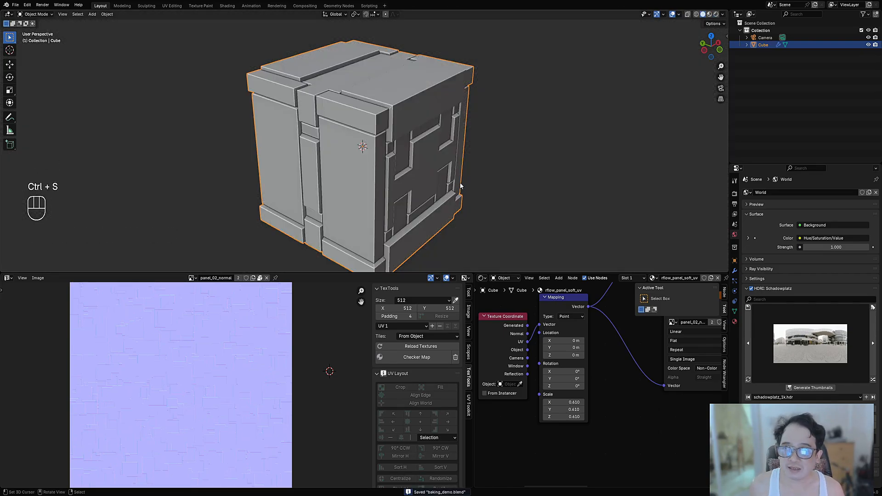
Step: Duplicate the cube in place and rename the copy cube_lp
click(417, 179)
key(shift+d)
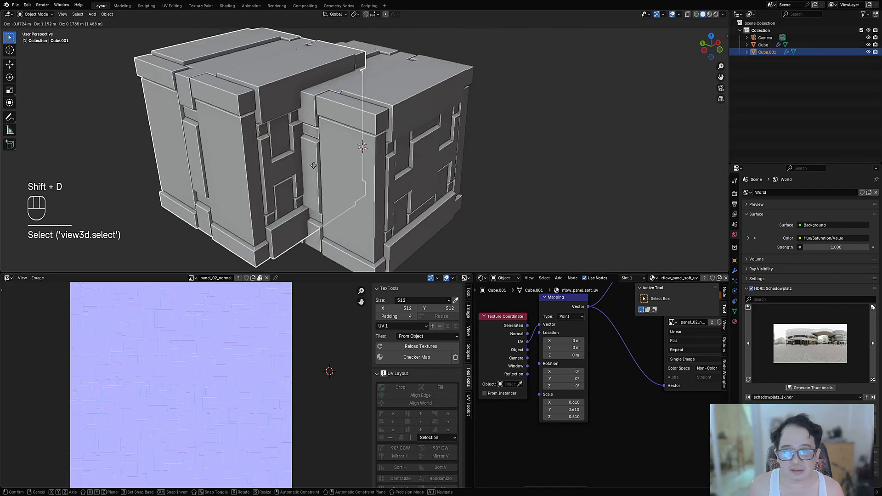
right_click(219, 209)
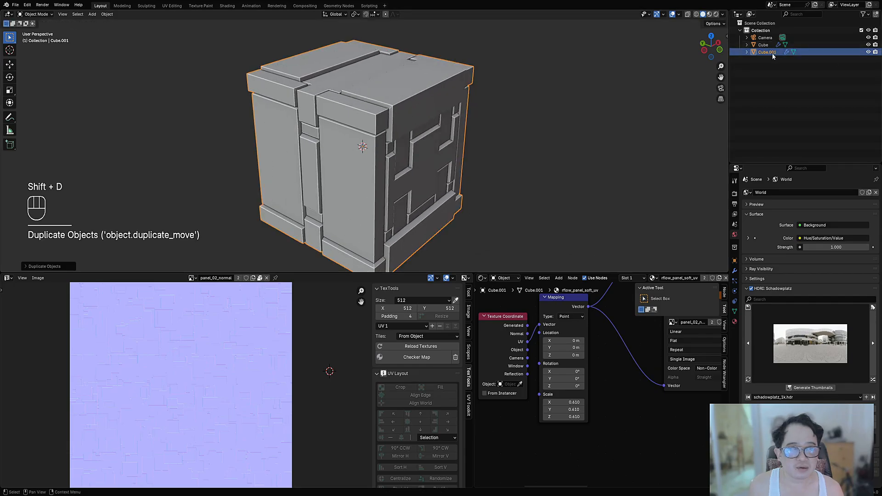
click(771, 54)
double_click(771, 54)
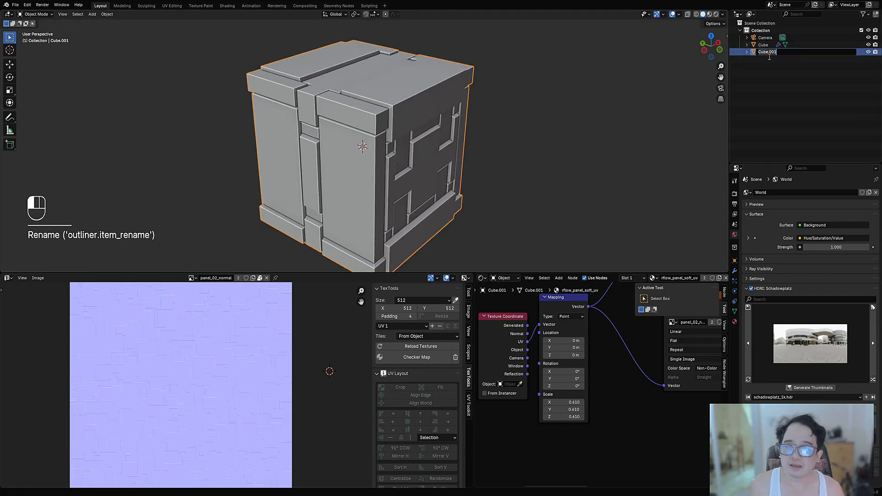
text(u)
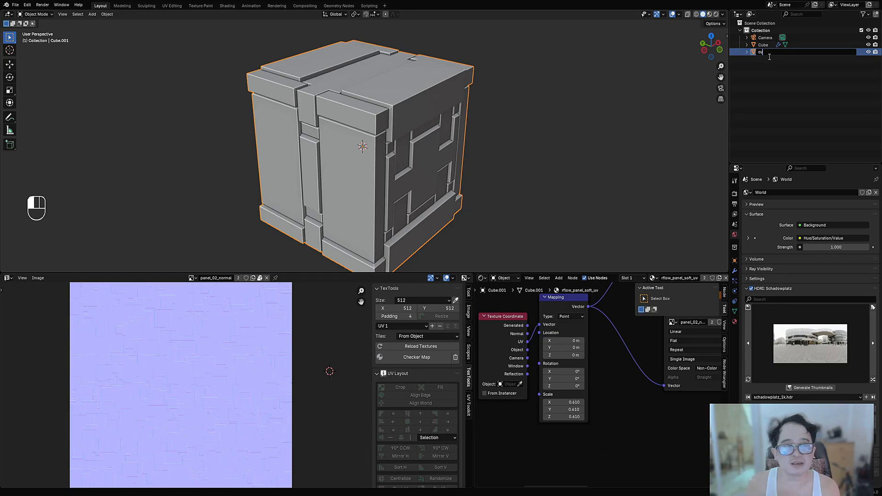
text(be_)
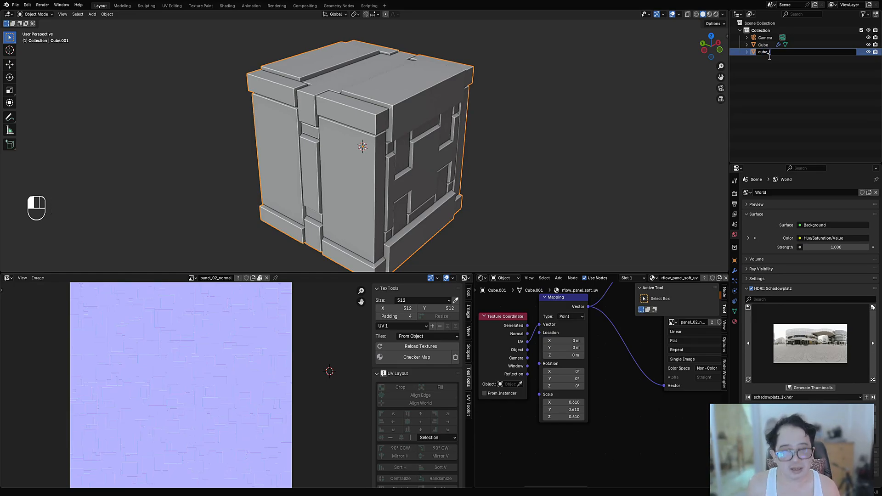
text(lp)
key(Return)
Step: Rename the original cube as cube_hp
click(762, 44)
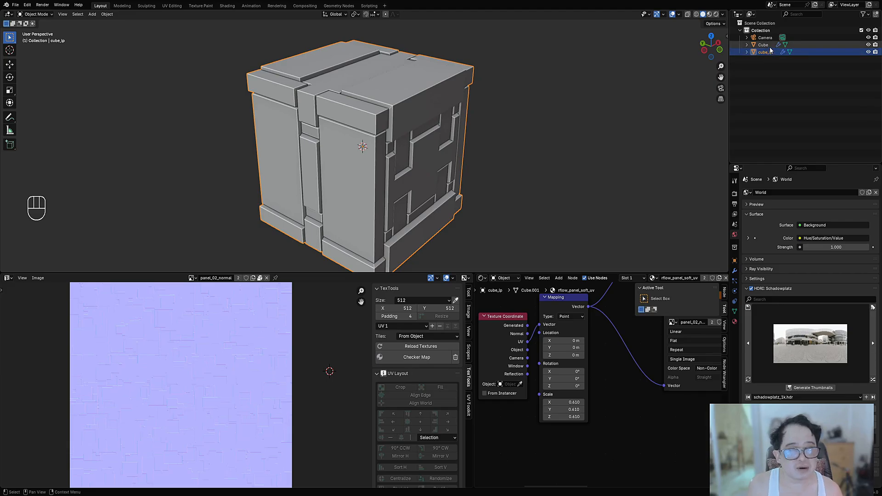
double_click(763, 44)
text(cube_)
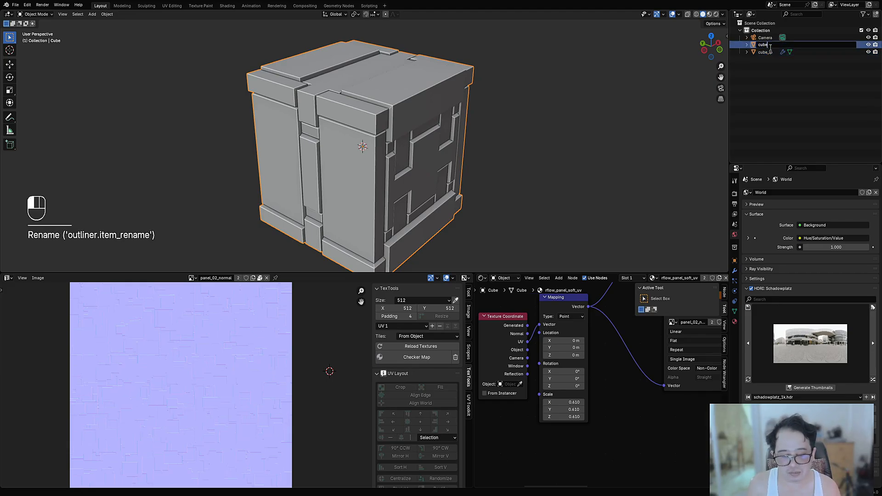
text(hp)
key(Return)
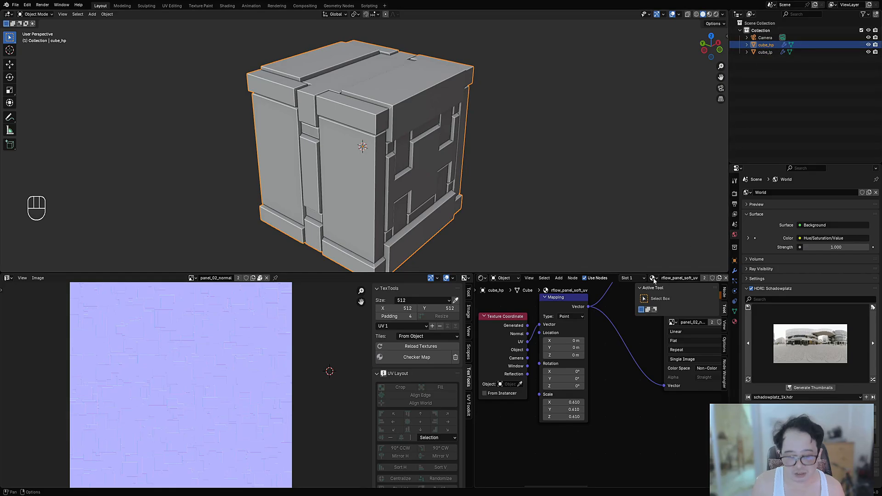
Step: Set the TexTools texture size to 2048 for the bake
key(n)
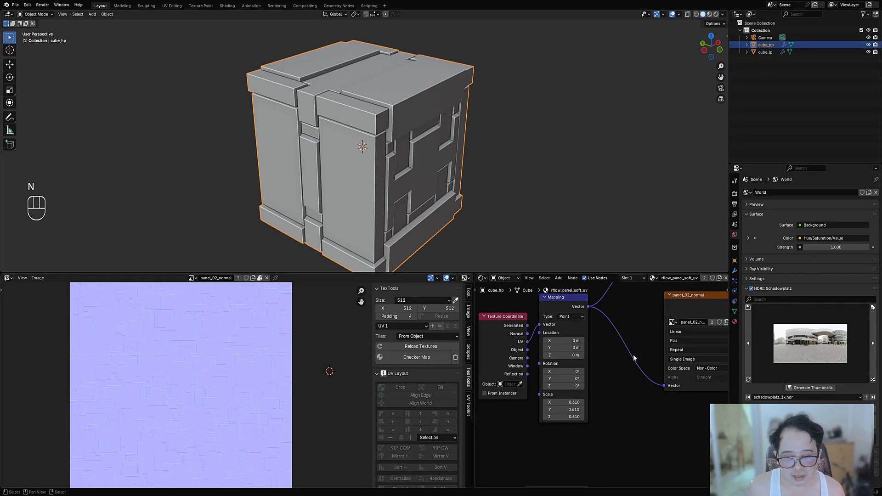
click(430, 301)
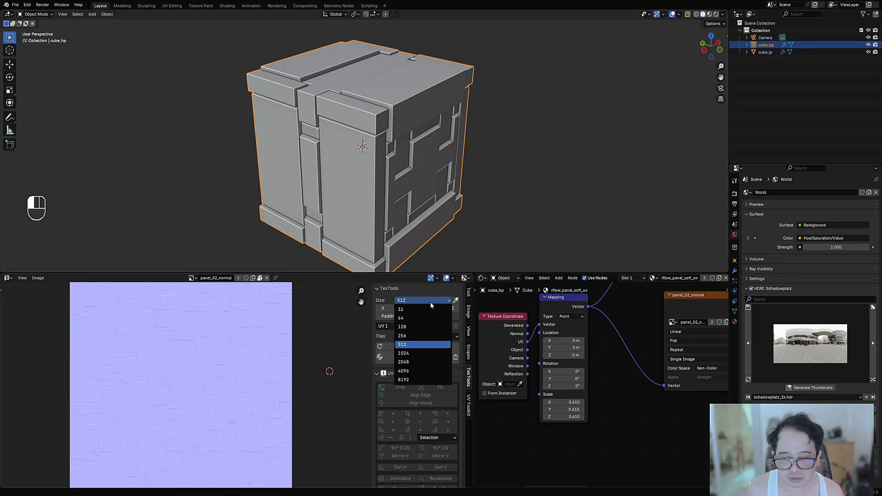
click(423, 361)
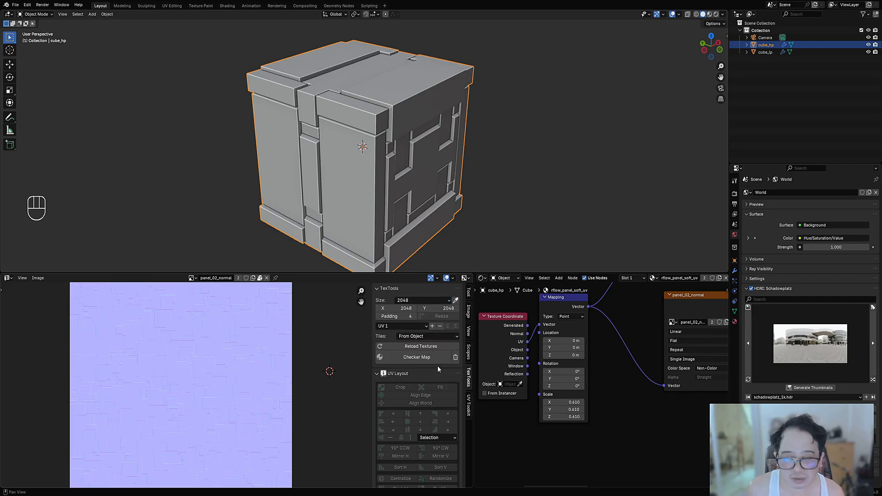
Step: Collapse the general TexTools and UV Layout sections, expand Baking, and choose Base Color as the bake mode
scroll(438, 365, down, 4)
scroll(439, 365, down, 4)
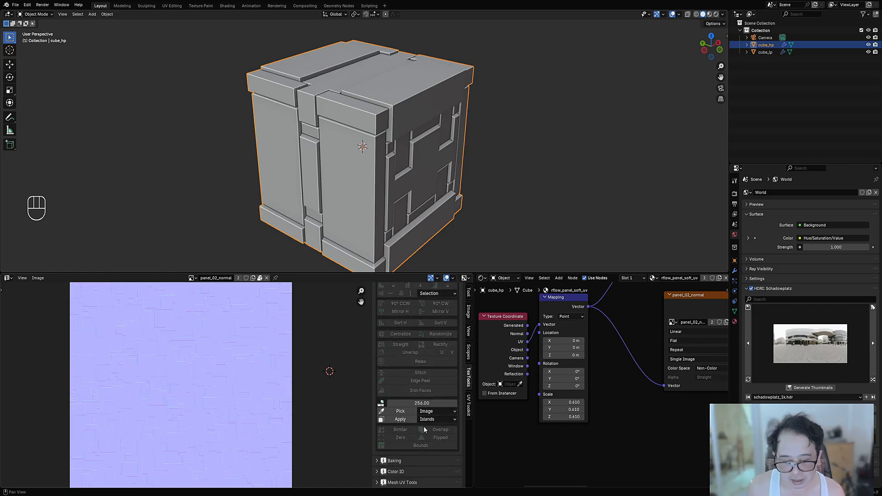
scroll(424, 426, up, 8)
click(390, 289)
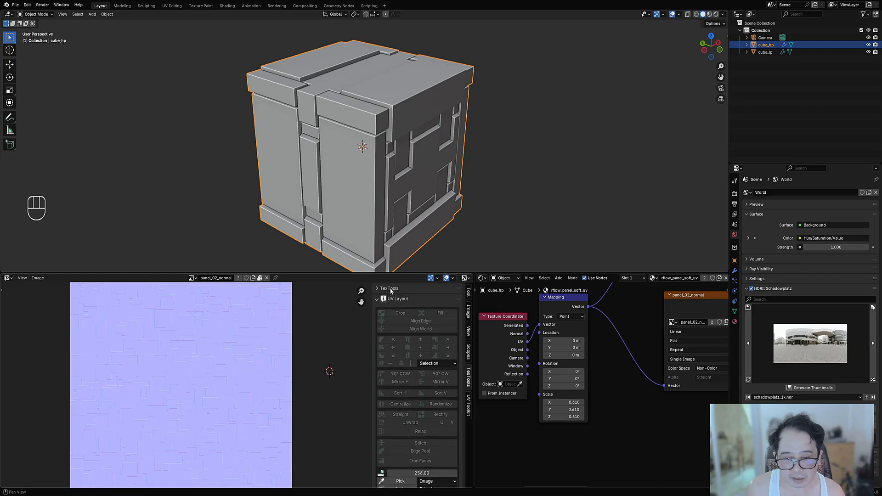
click(396, 299)
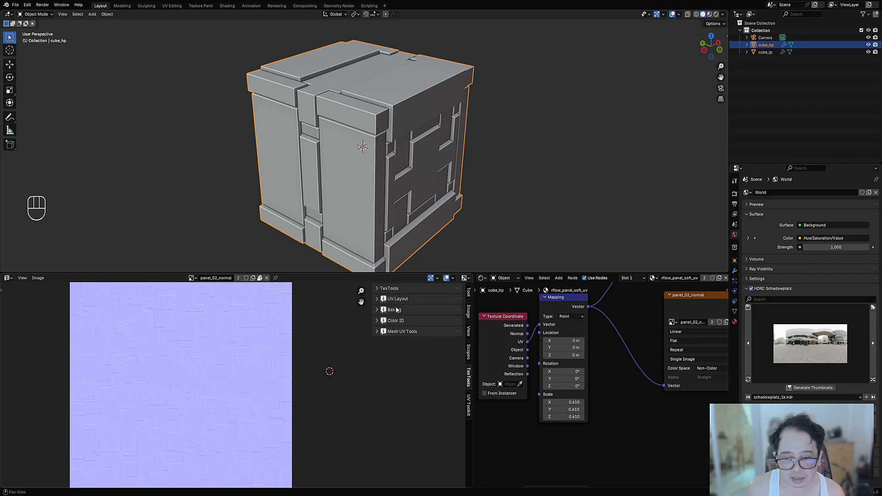
click(397, 310)
click(416, 385)
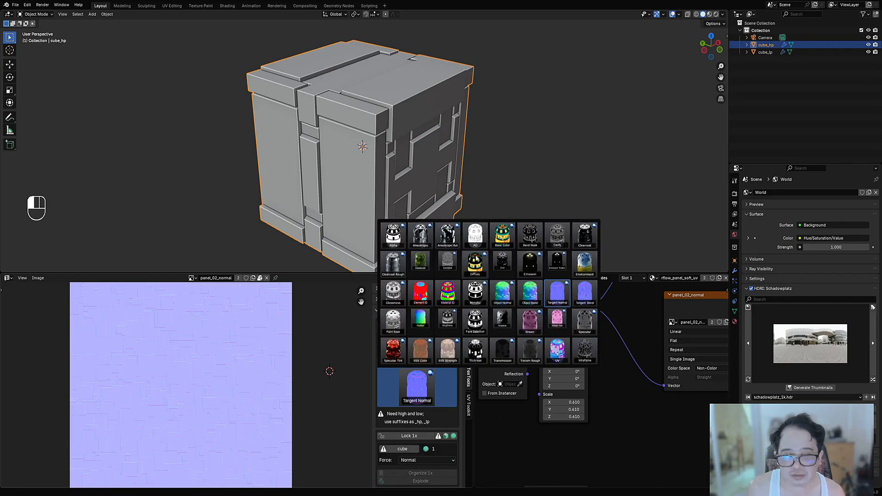
click(502, 236)
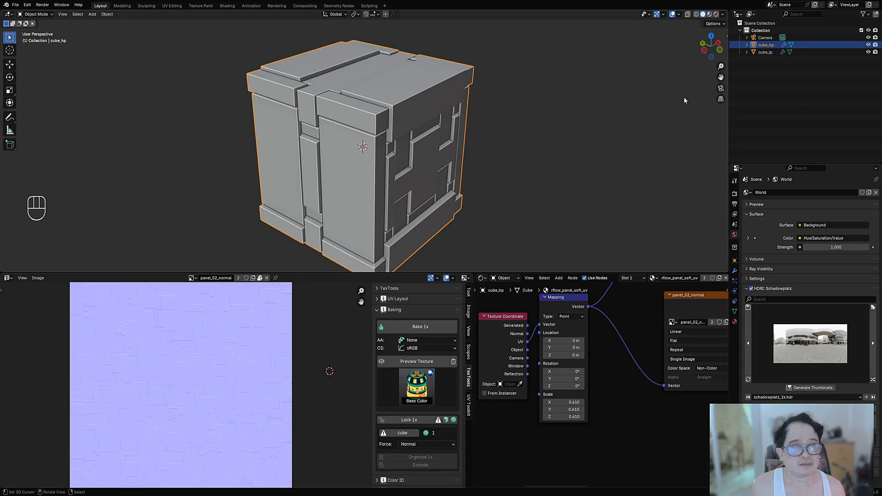
Step: Unlink the rflow_panel_soft_uv material from cube_lp and give it a new default material, framing its nodes
click(763, 52)
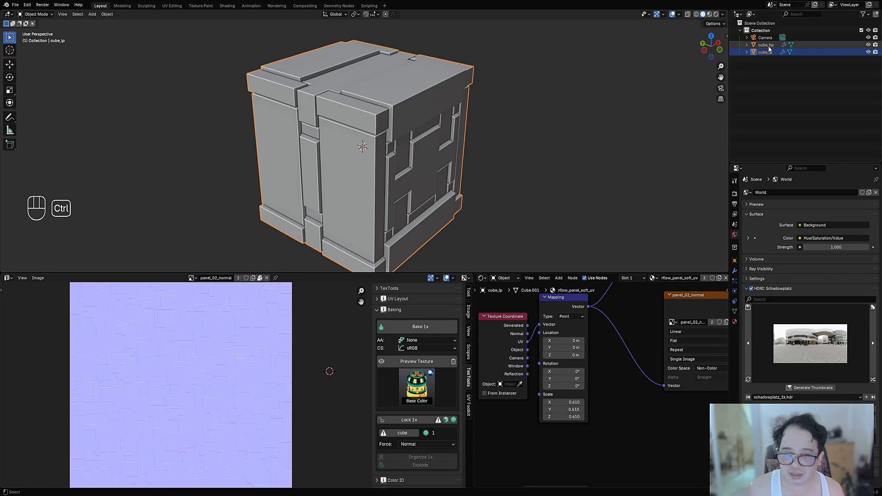
click(768, 53)
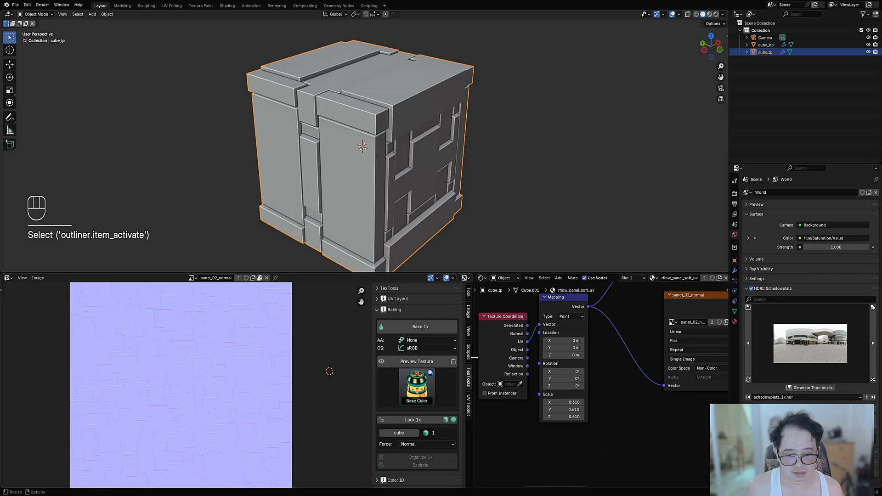
drag(475, 357, 282, 358)
scroll(471, 357, down, 2)
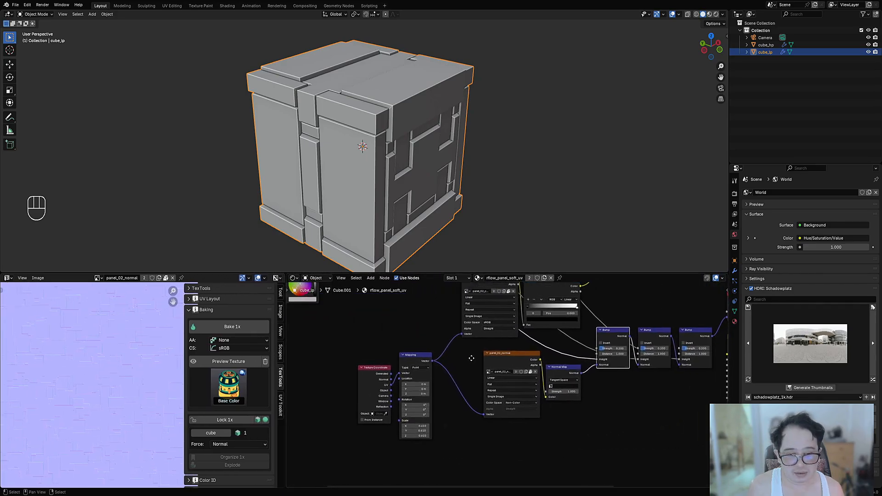
click(551, 278)
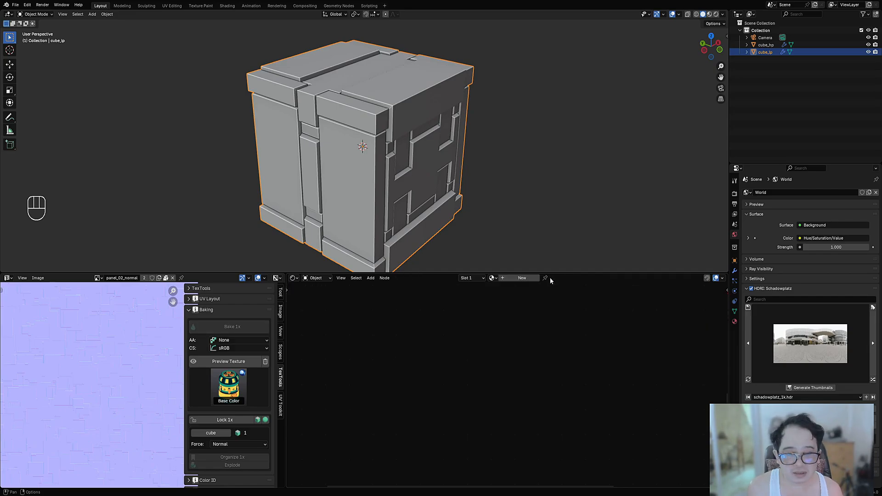
click(533, 278)
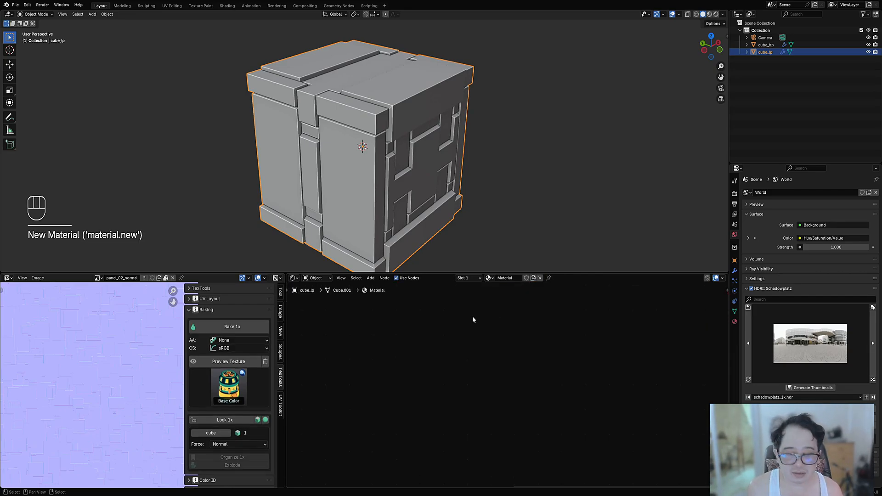
key(a)
key(KP_Decimal)
key(alt+a)
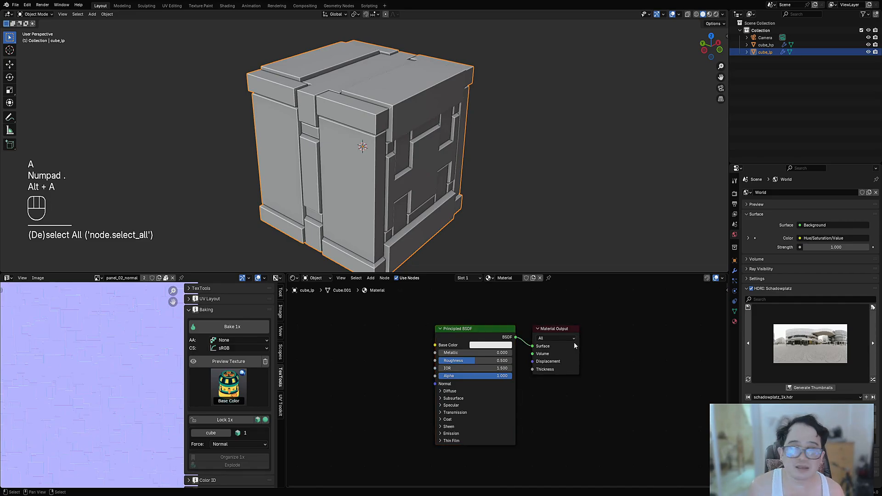
Step: Select cube_hp together with cube_lp, keeping cube_lp active, and enlarge the TexTools baking settings
ctrl+click(766, 45)
ctrl+click(764, 52)
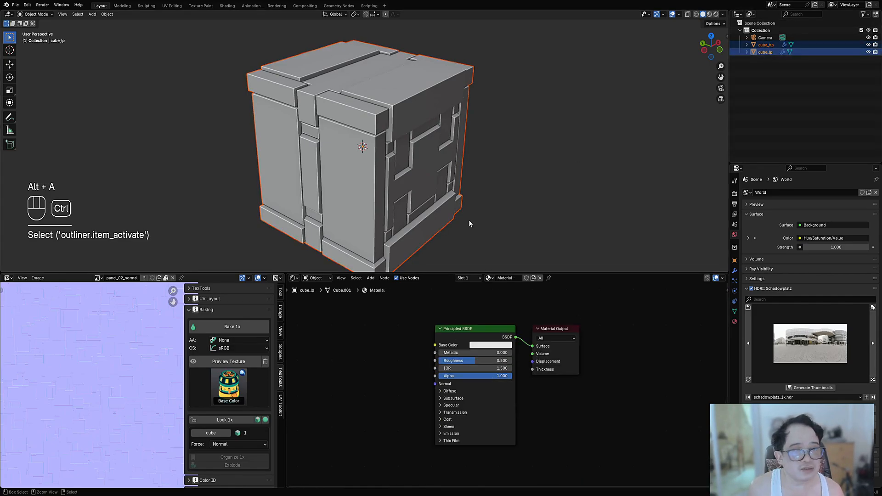
drag(286, 342, 511, 344)
scroll(469, 438, down, 2)
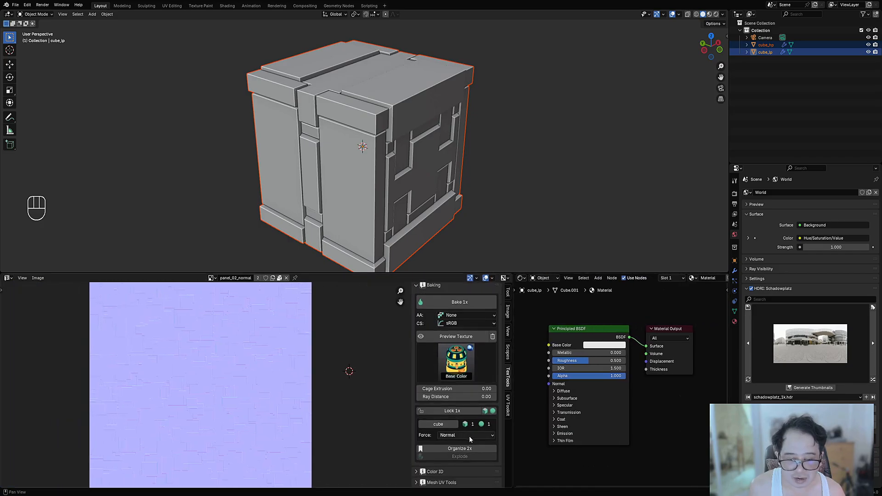
ctrl+middle_drag(468, 433, 417, 400)
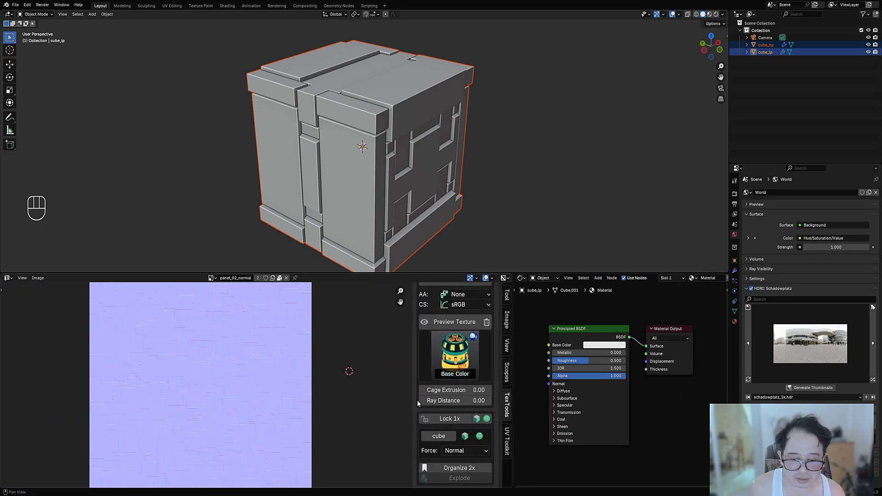
drag(413, 400, 350, 399)
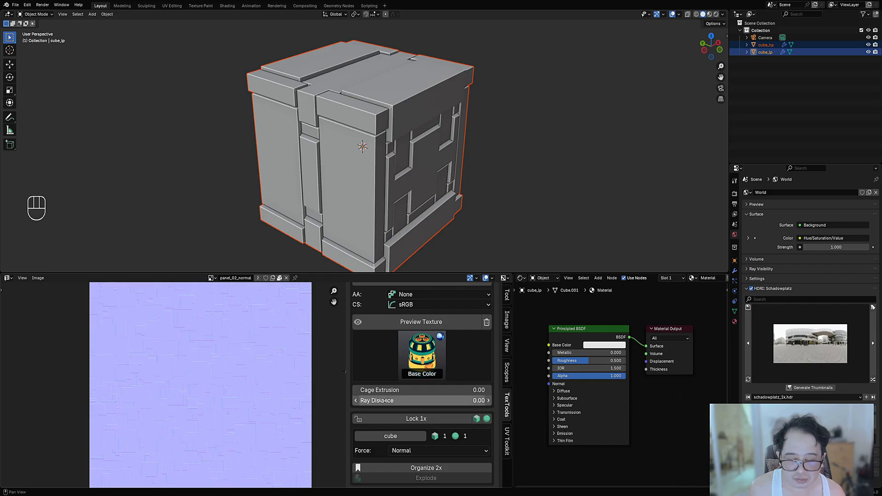
Step: Save the file and bake the Base Color map from cube_hp onto cube_lp
key(ctrl+s)
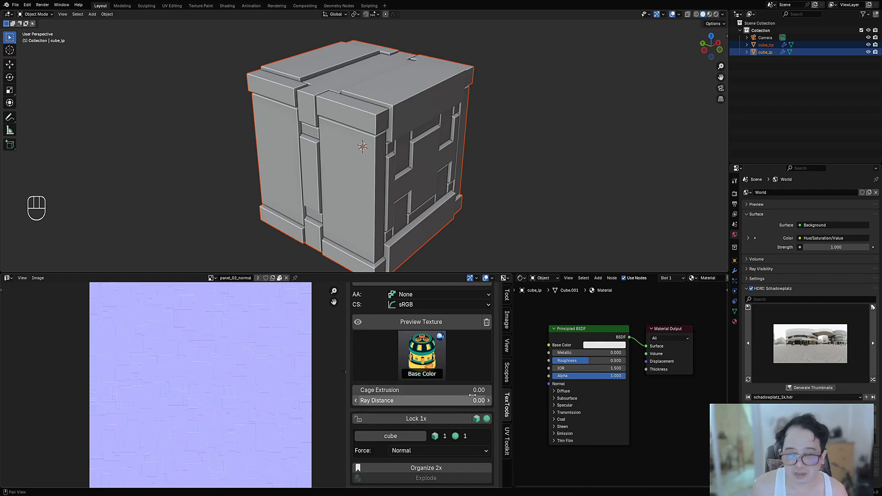
scroll(472, 395, up, 2)
scroll(443, 353, down, 4)
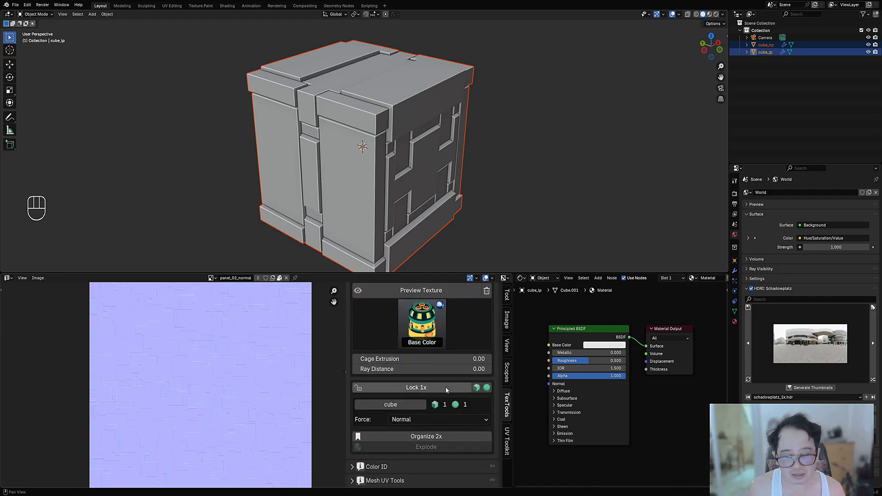
scroll(413, 409, up, 5)
scroll(412, 416, down, 4)
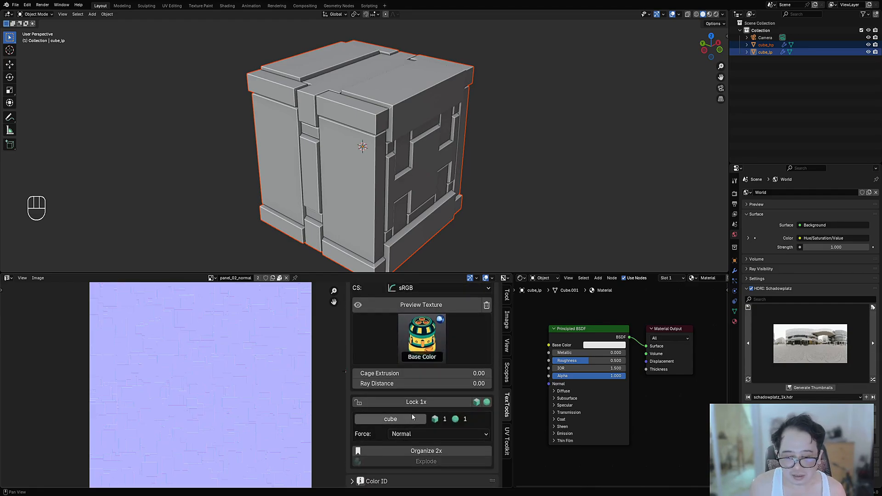
scroll(411, 416, up, 3)
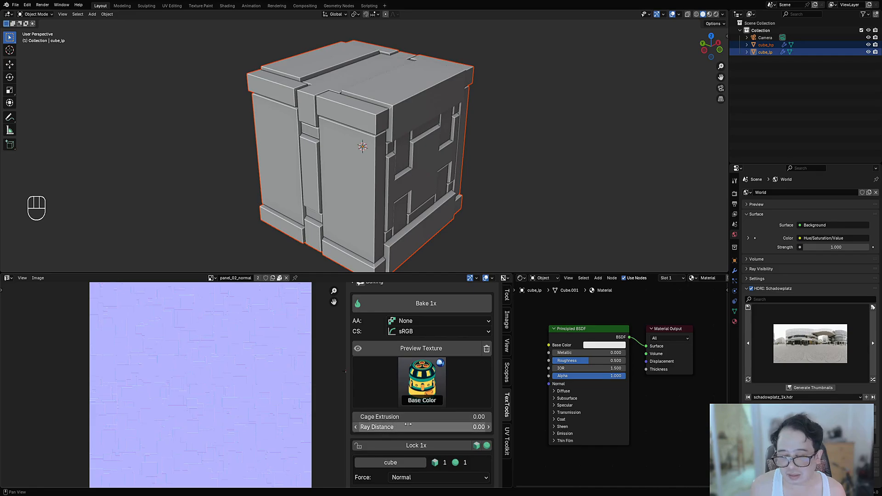
scroll(257, 376, down, 3)
middle_drag(238, 386, 215, 380)
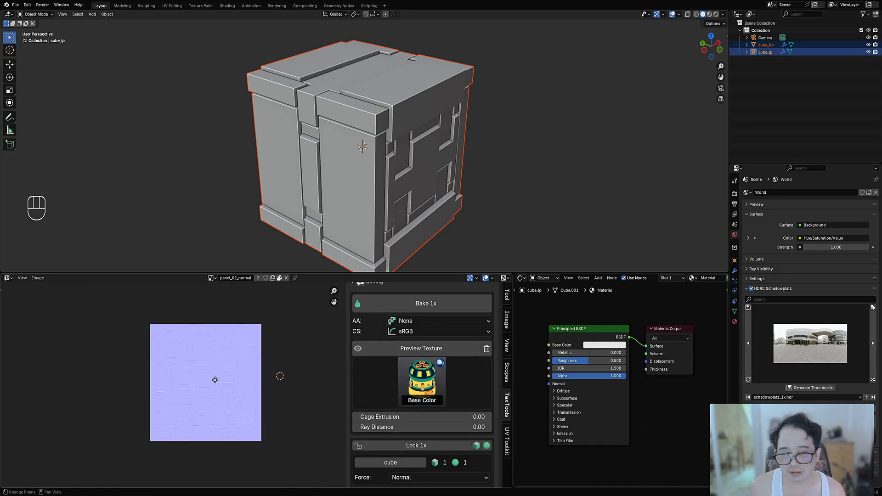
key(Home)
click(445, 304)
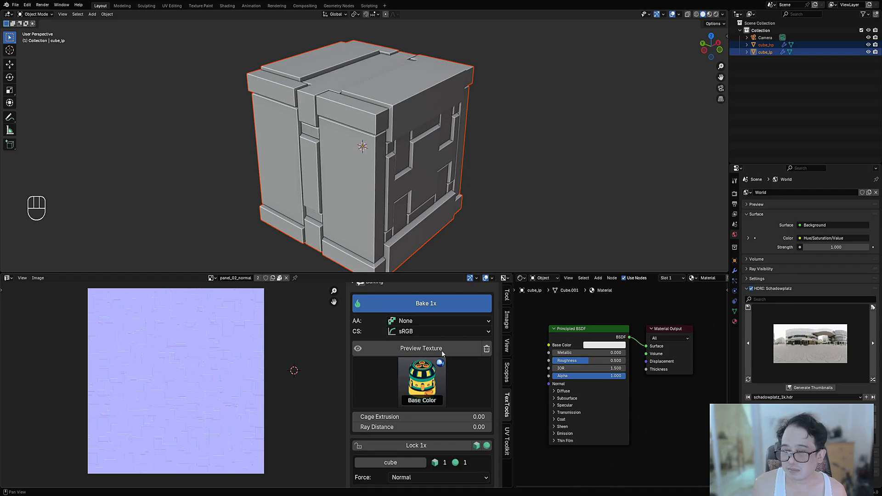
Step: Inspect the baked cube_base_color image full screen, examining the texture closely across its UV islands for artifacts
scroll(77, 360, up, 5)
middle_drag(78, 360, 244, 372)
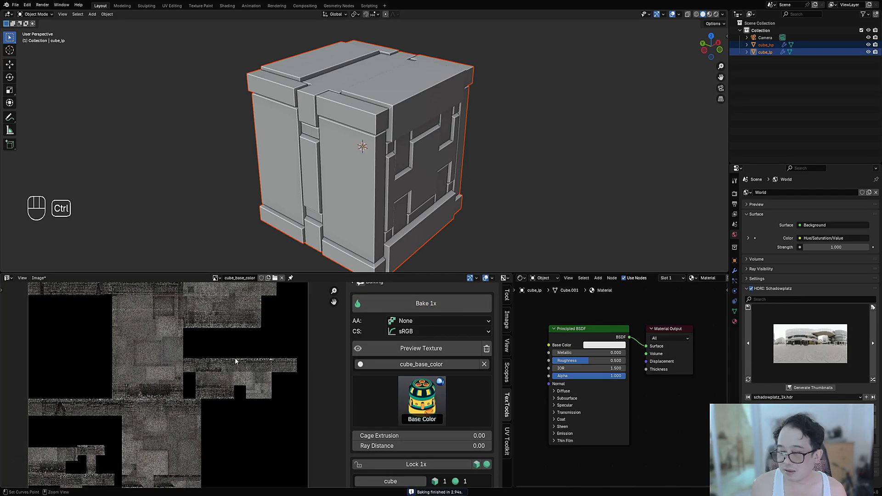
key(ctrl+space)
middle_drag(271, 211, 304, 319)
scroll(313, 317, up, 4)
scroll(370, 300, up, 4)
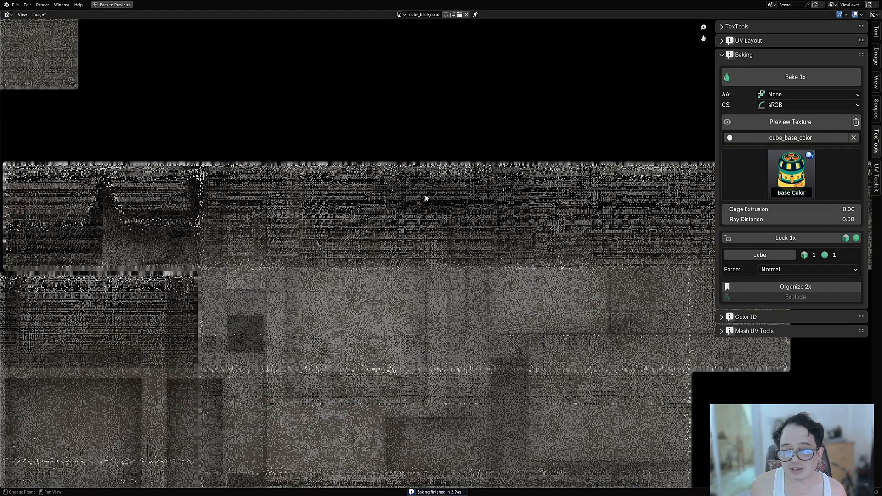
scroll(230, 203, down, 3)
middle_drag(205, 211, 459, 322)
scroll(450, 314, up, 1)
scroll(450, 317, up, 4)
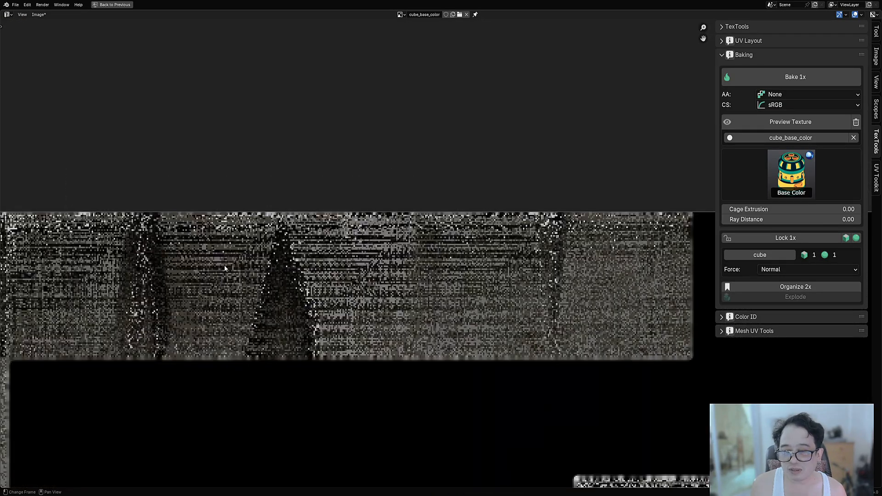
scroll(259, 286, down, 5)
middle_drag(637, 360, 372, 225)
scroll(371, 225, up, 3)
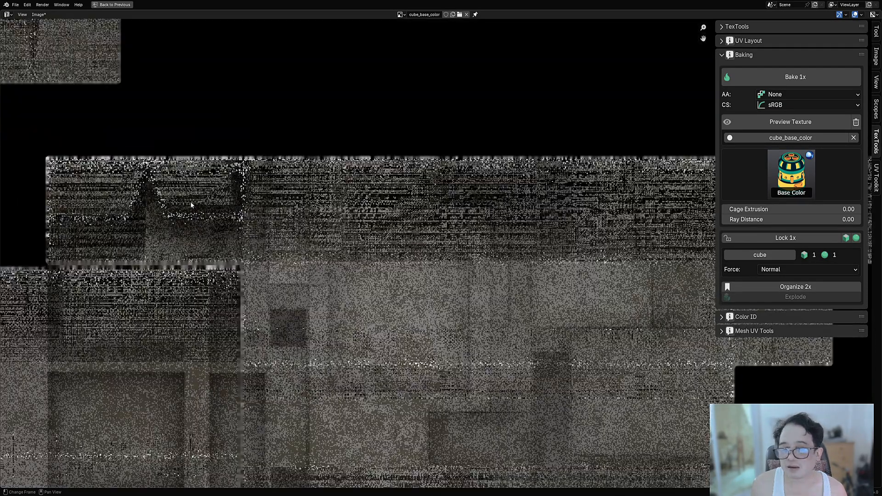
middle_drag(480, 231, 362, 259)
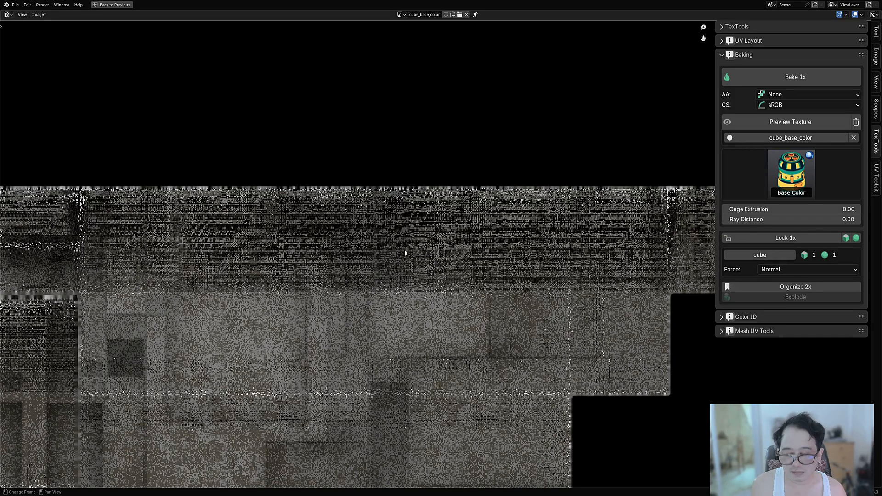
middle_drag(566, 220, 443, 226)
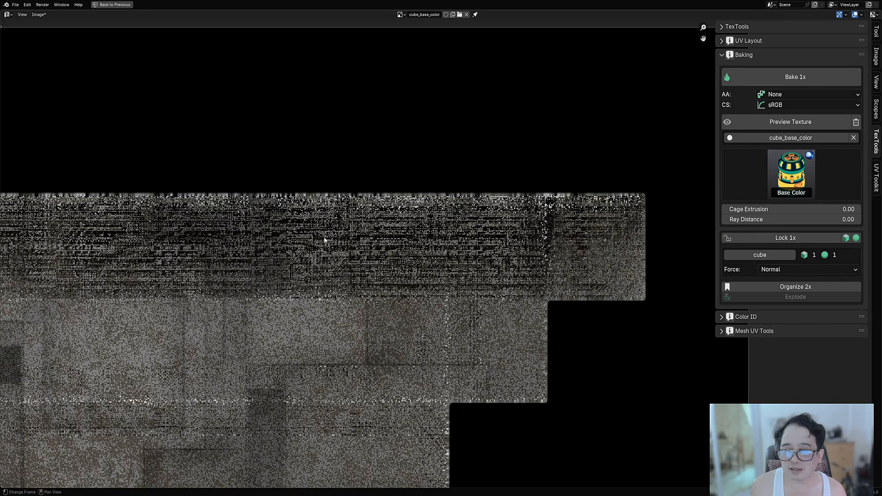
scroll(324, 240, up, 2)
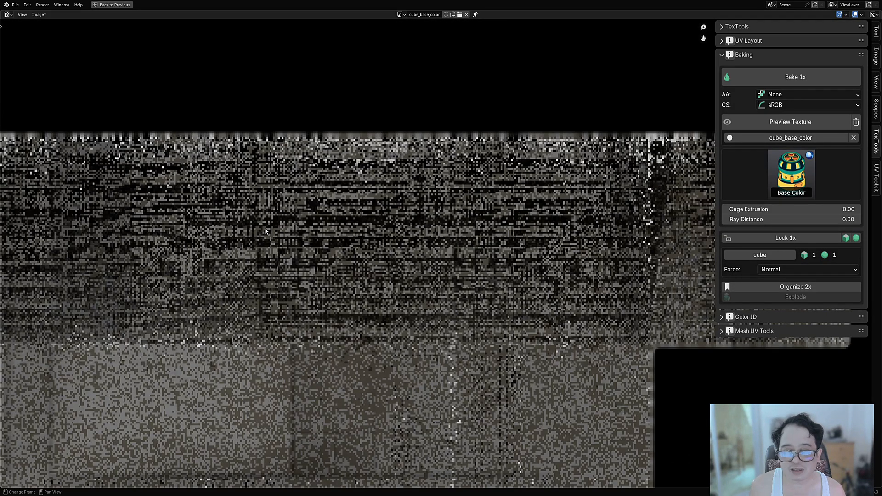
scroll(265, 228, down, 8)
scroll(391, 138, up, 4)
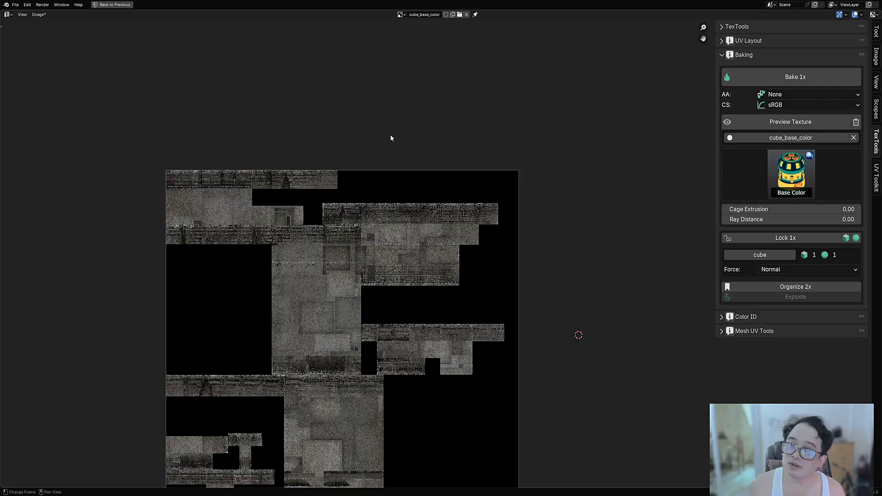
scroll(390, 224, up, 2)
middle_drag(390, 219, 406, 224)
key(ctrl+space)
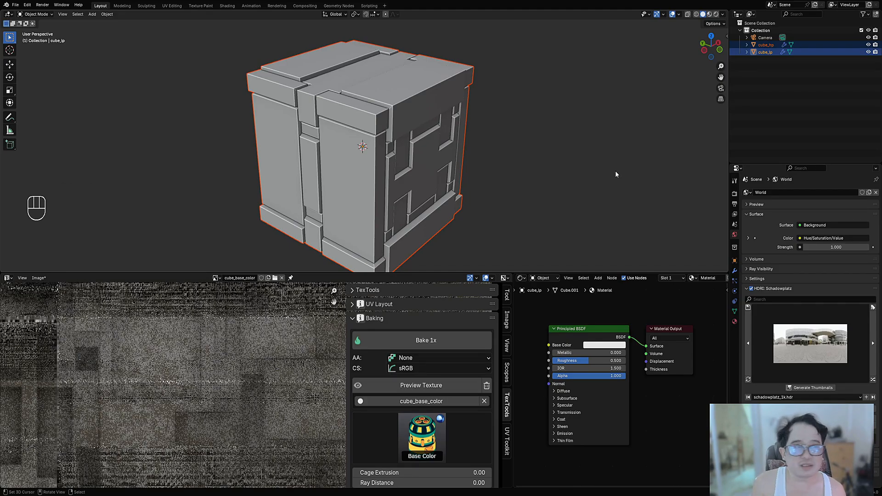
Step: Cut the link between the last Bump node and the Bevel node in cube_hp's rflow_panel_soft_uv material
click(767, 46)
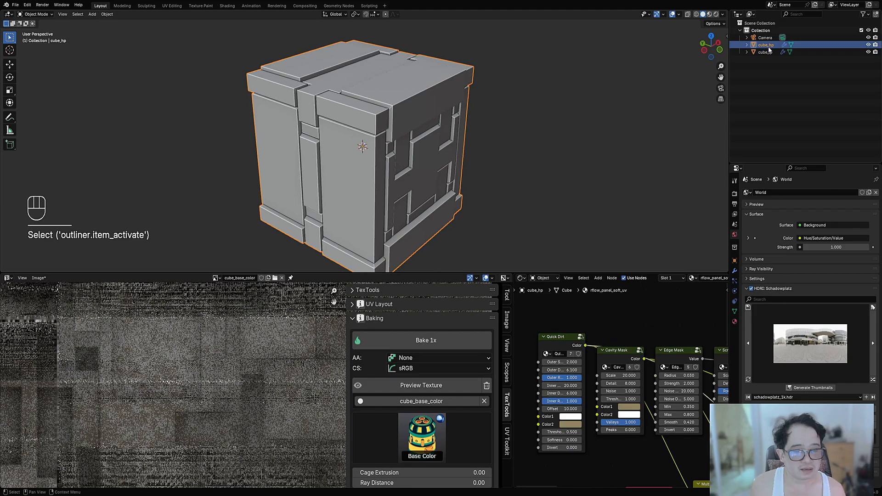
key(ctrl+space)
scroll(652, 381, down, 2)
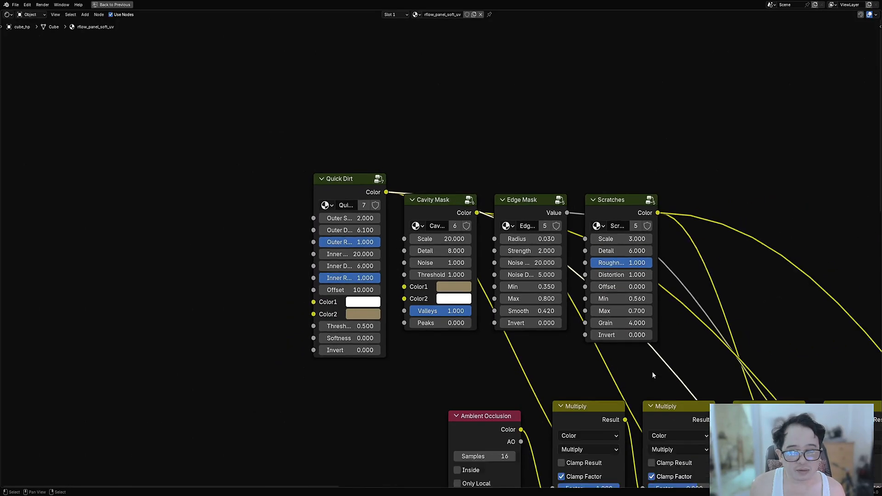
scroll(652, 376, down, 4)
middle_drag(704, 387, 329, 180)
middle_drag(647, 280, 581, 284)
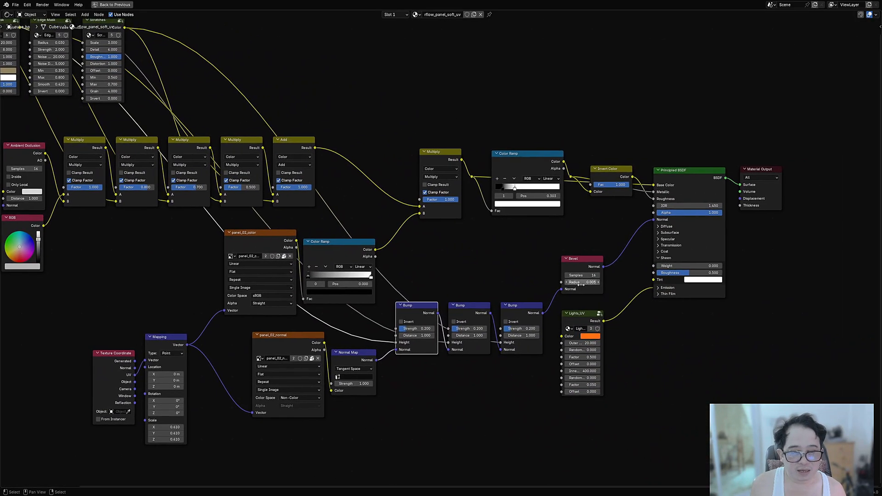
ctrl+right_drag(549, 282, 560, 305)
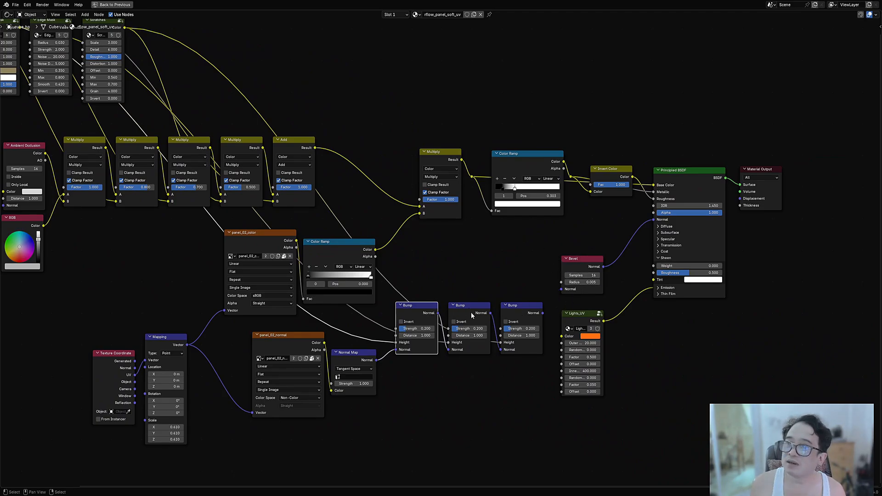
Step: Set the Edge Mask node's Radius to 0 and save the file
middle_drag(285, 215, 656, 388)
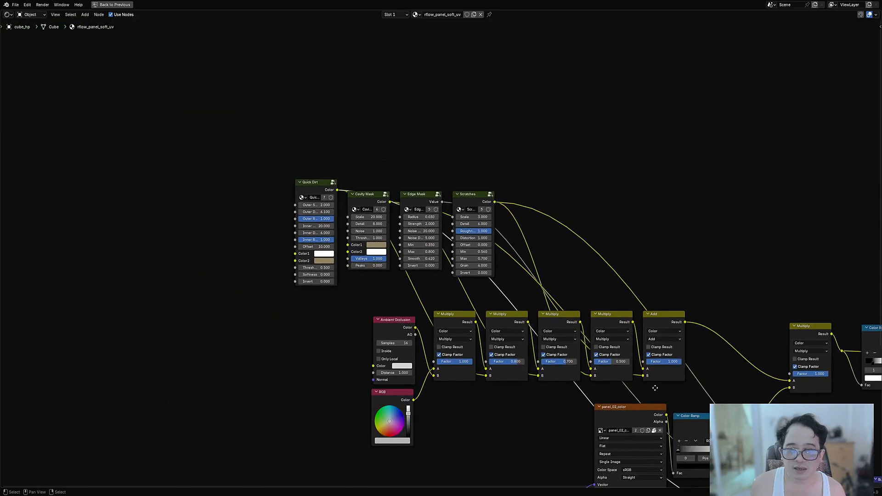
scroll(452, 229, up, 4)
double_click(426, 205)
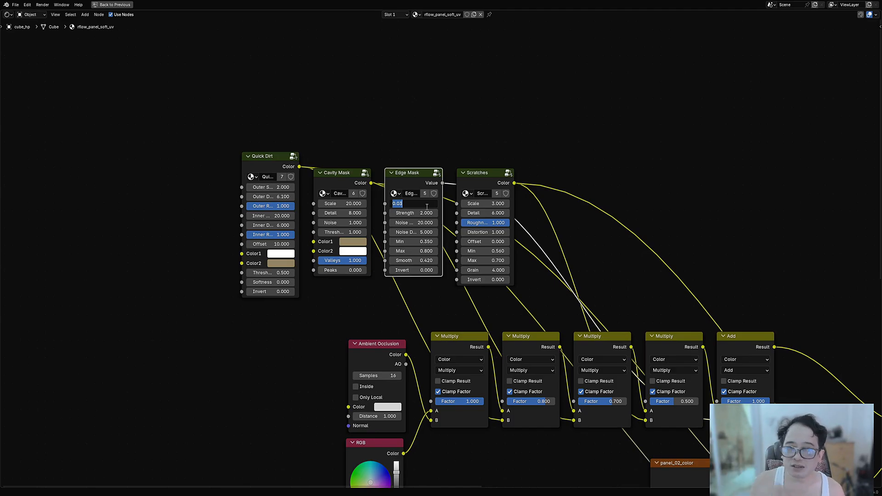
text(0)
key(Return)
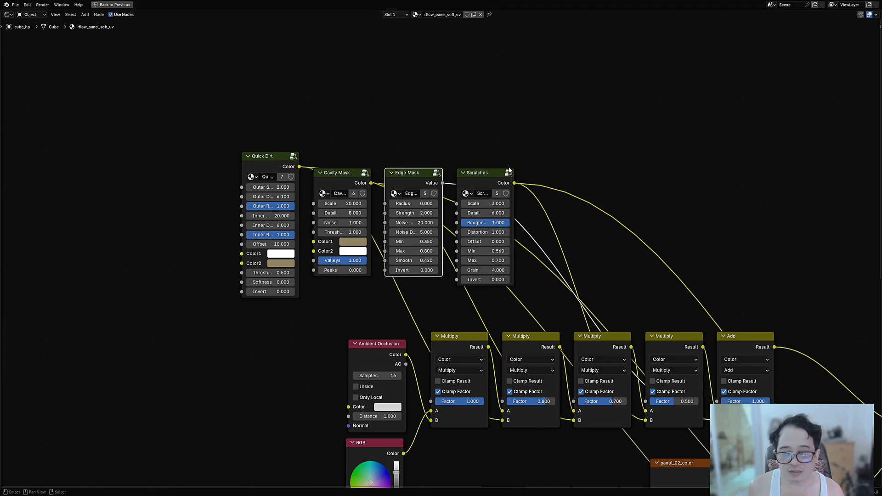
click(274, 157)
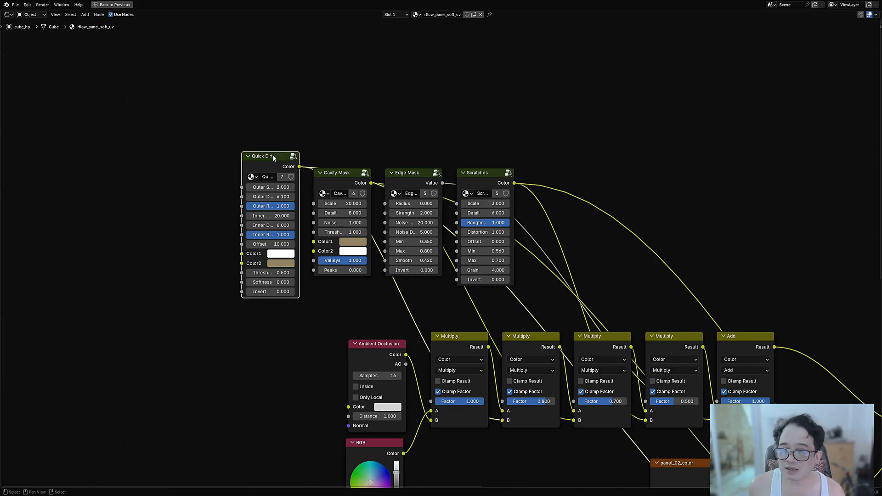
click(346, 173)
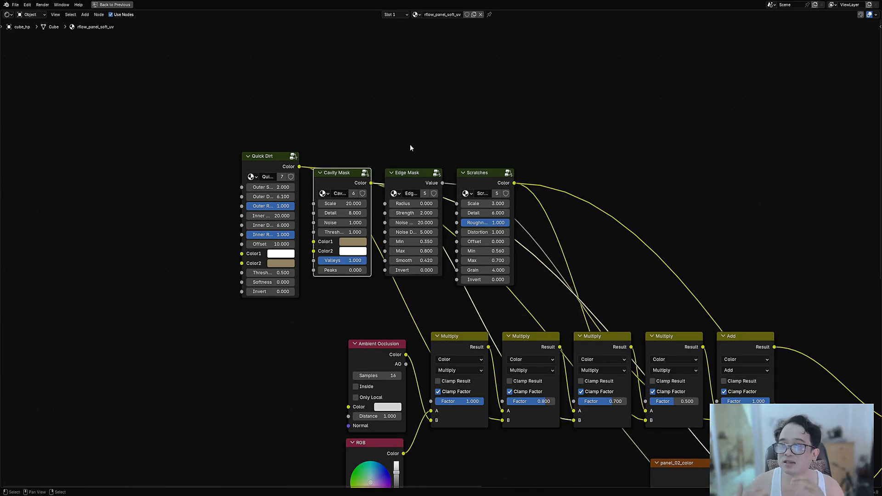
scroll(444, 163, down, 4)
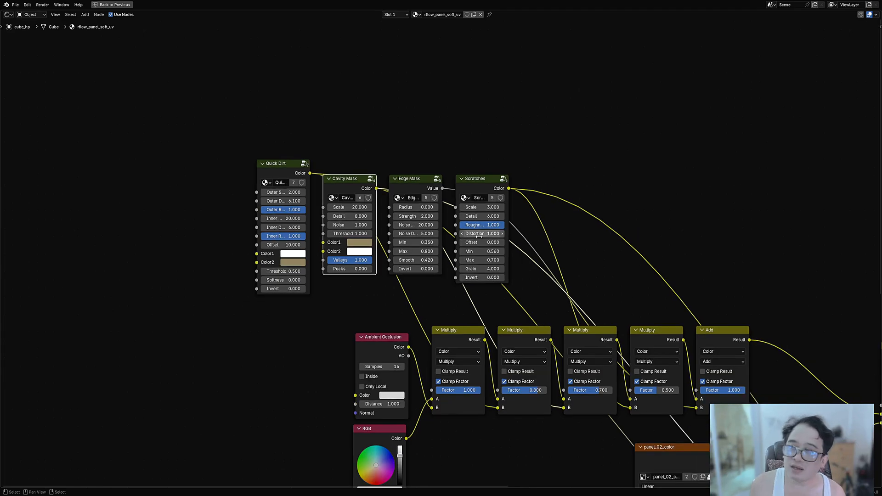
key(ctrl+space)
key(ctrl+s)
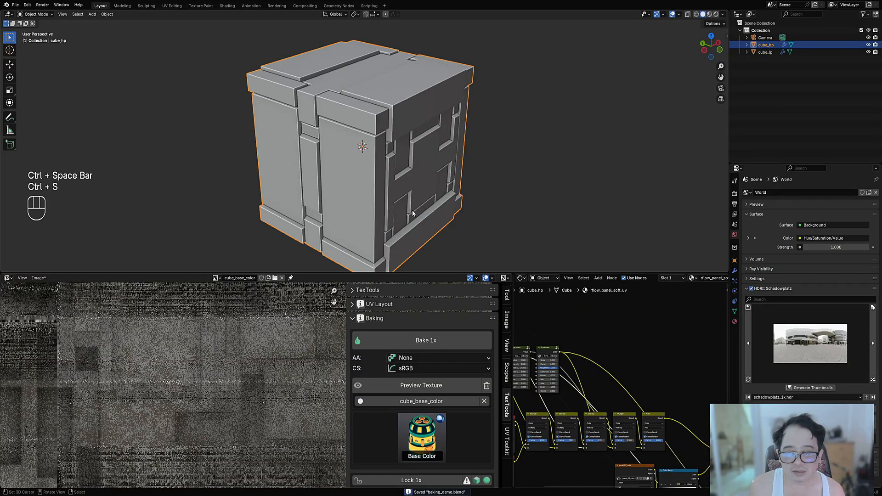
Step: Select cube_lp, add cube_hp to the selection, and save the file
click(8, 278)
click(23, 312)
click(413, 146)
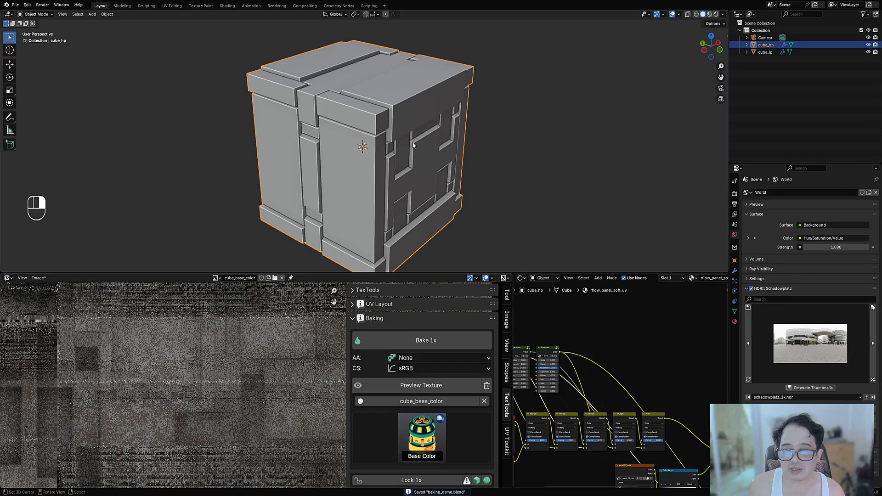
key(Tab)
key(Tab)
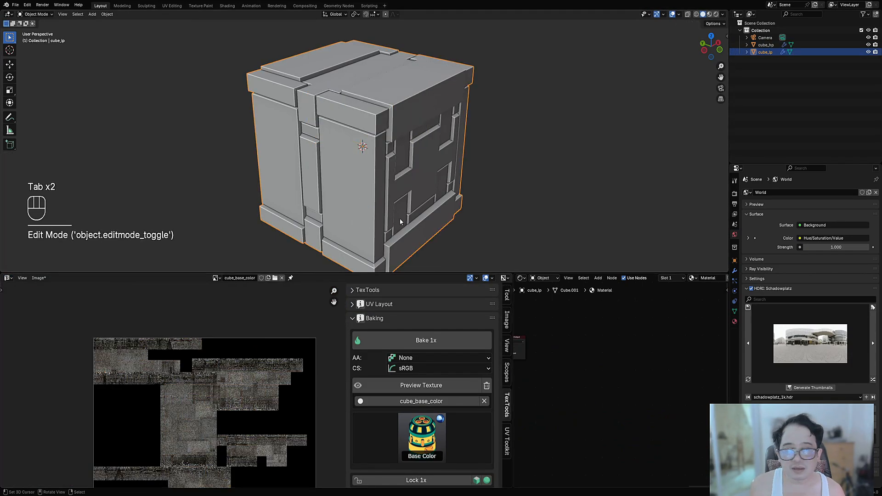
ctrl+click(765, 46)
key(ctrl+s)
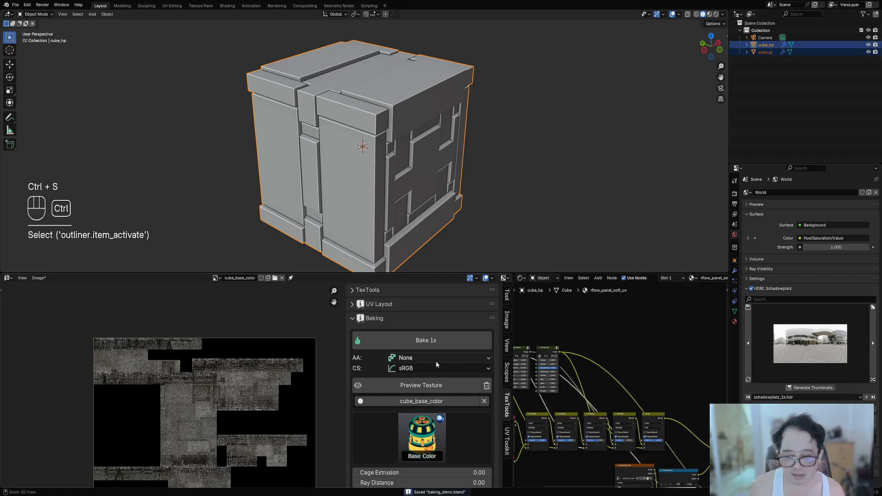
Step: Bake the Base Color map again and inspect the cube_base_color texture up close
scroll(429, 480, down, 3)
scroll(429, 479, down, 2)
scroll(424, 349, up, 5)
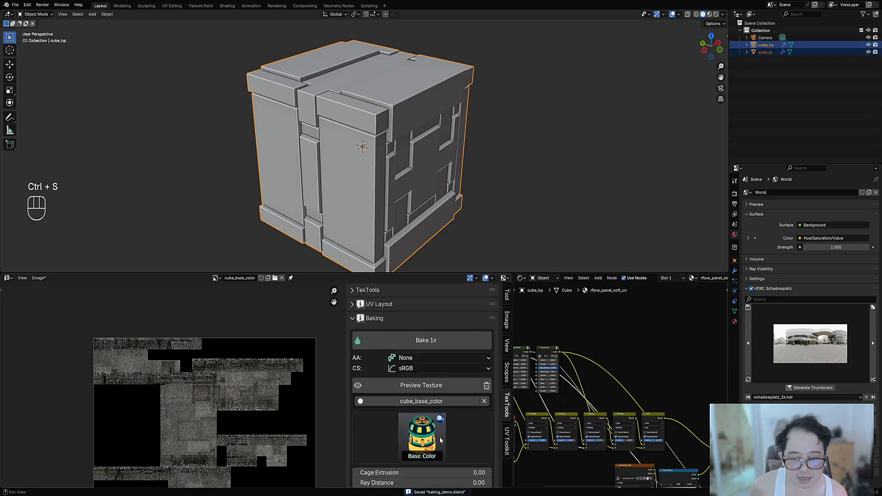
click(424, 343)
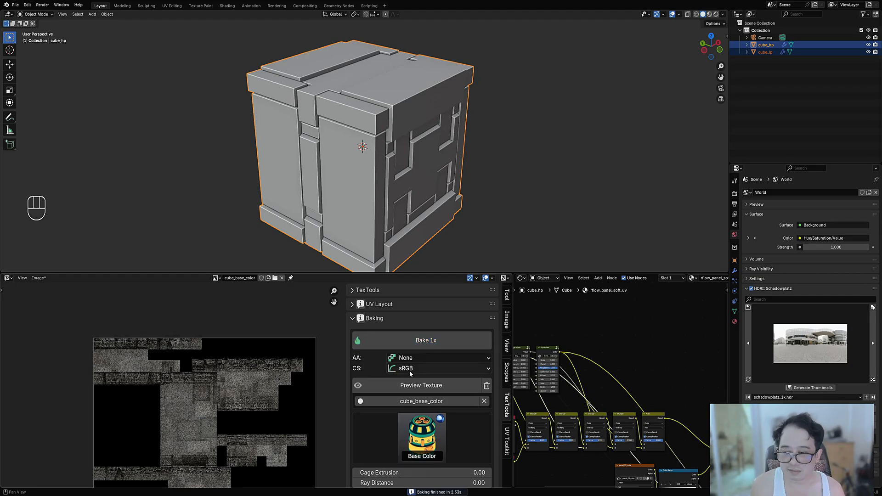
scroll(255, 399, up, 6)
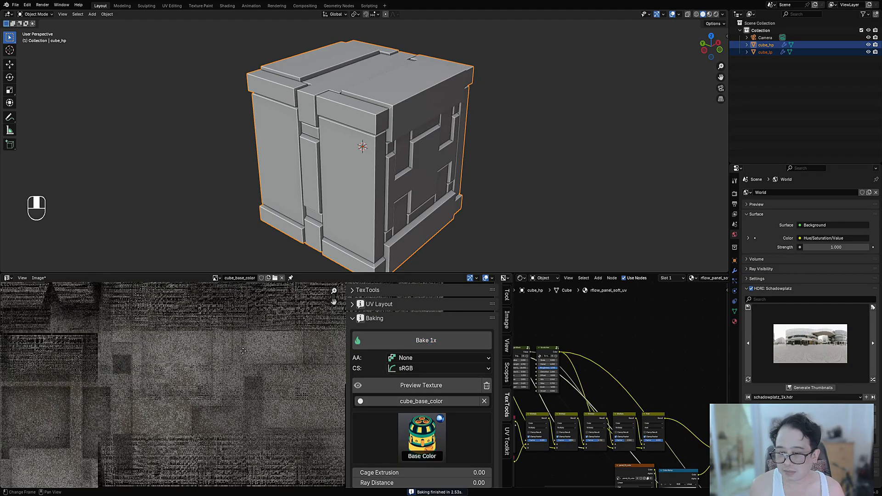
middle_drag(243, 350, 238, 408)
scroll(254, 349, down, 6)
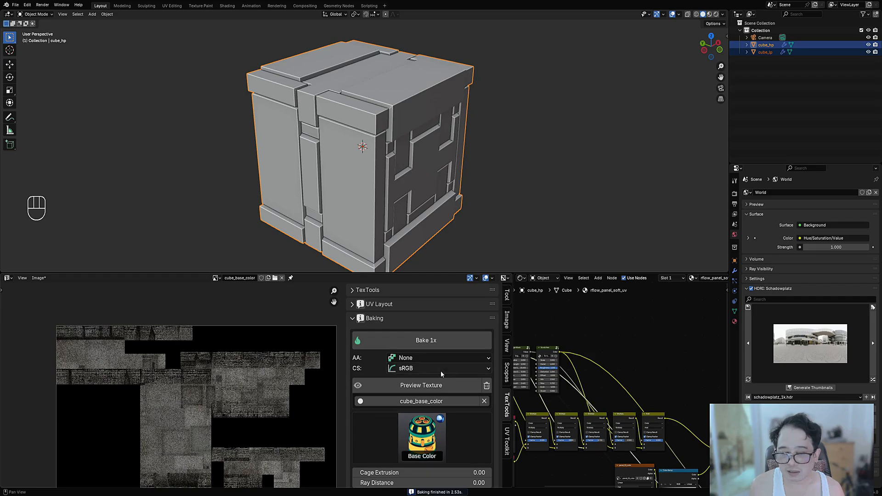
scroll(440, 370, down, 4)
scroll(240, 380, up, 5)
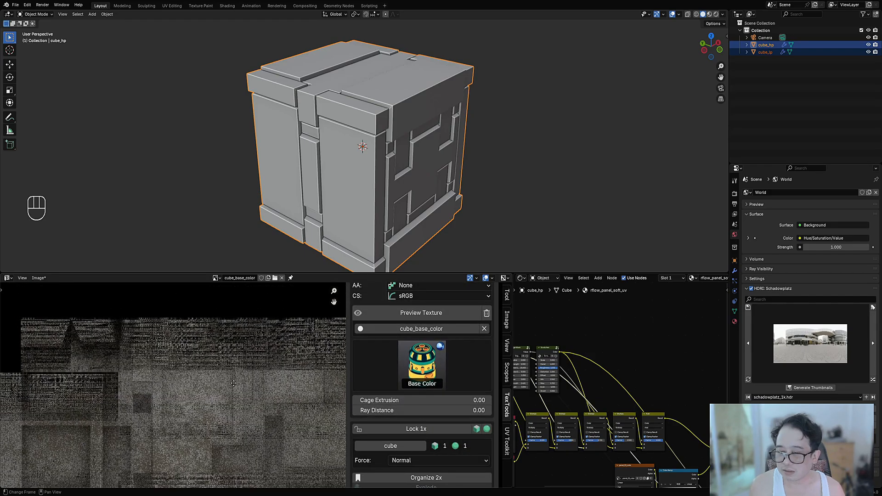
scroll(594, 418, down, 3)
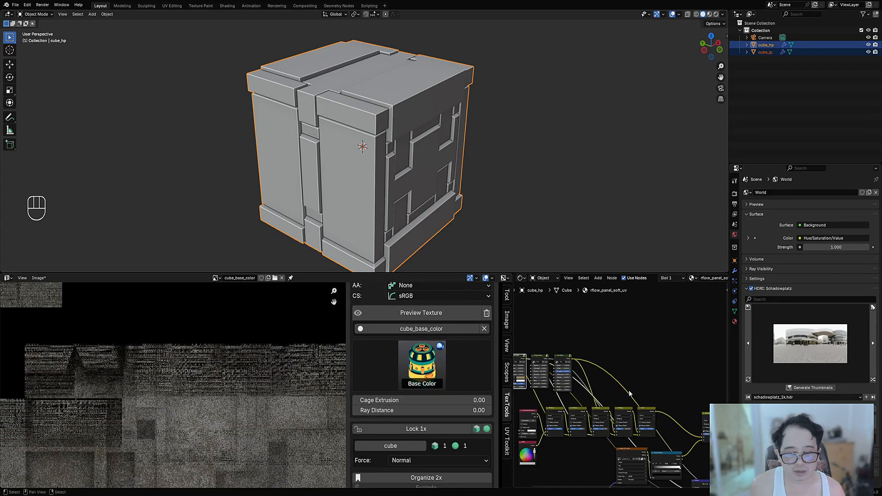
Step: Cut the link from the Ambient Occlusion node's Color to the first Multiply node's B input, and save the file
middle_drag(593, 418, 632, 366)
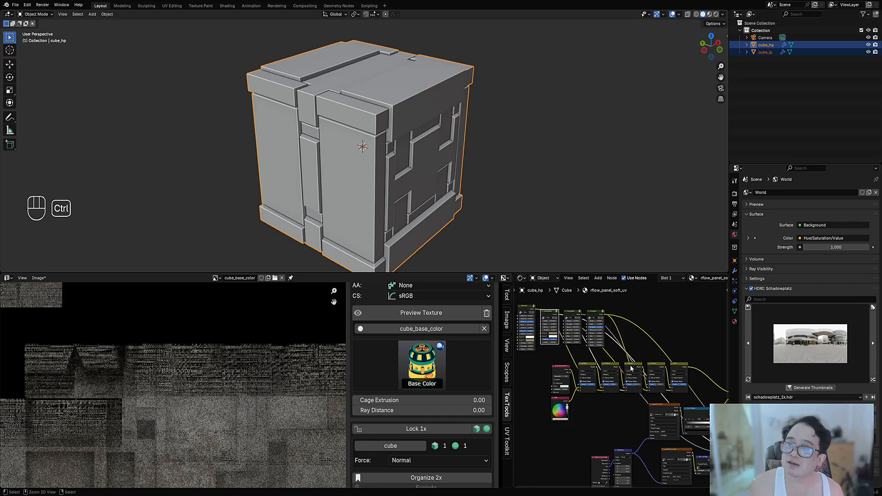
key(ctrl+space)
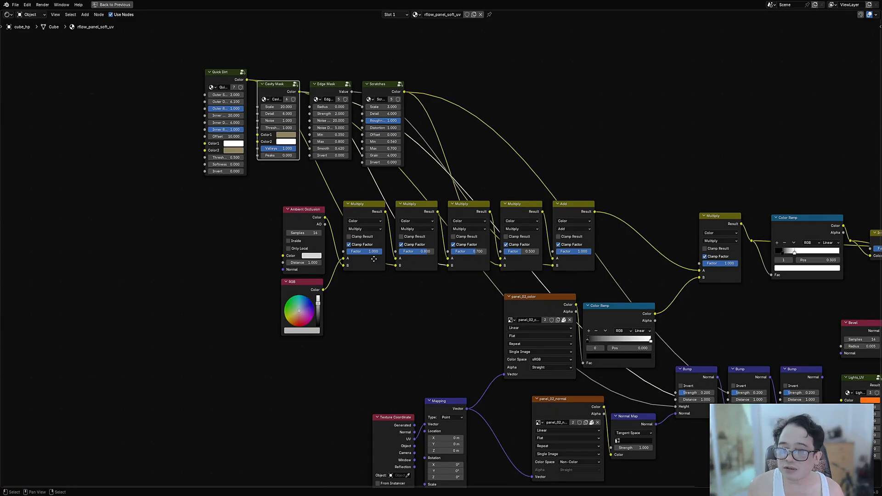
middle_drag(377, 261, 489, 282)
scroll(489, 283, up, 4)
scroll(488, 282, up, 3)
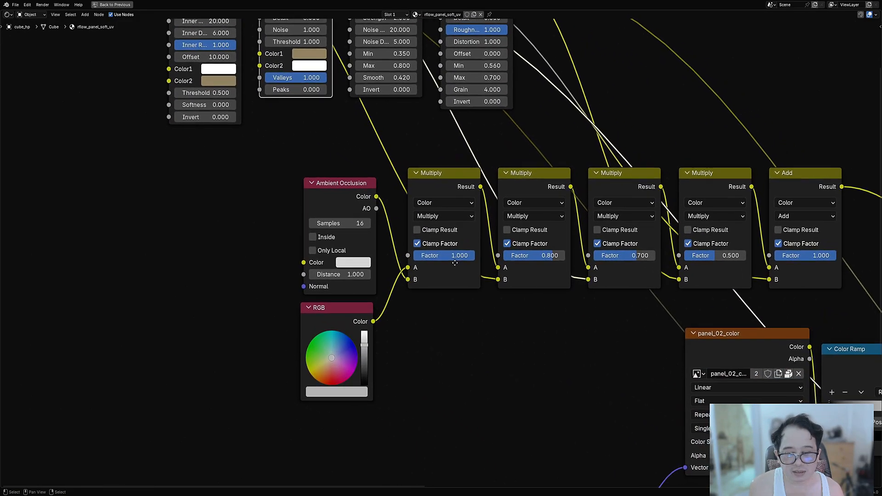
ctrl+right_drag(387, 244, 380, 254)
key(ctrl+space)
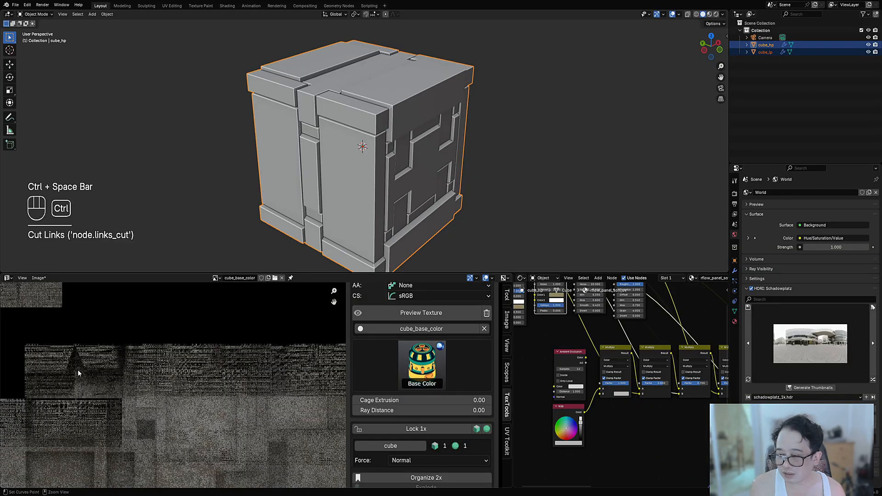
key(ctrl+s)
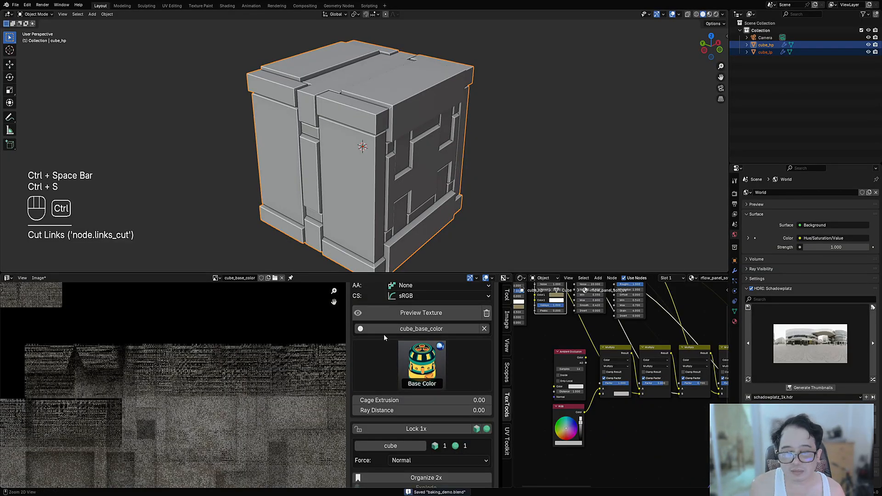
Step: Reselect cube_lp together with cube_hp and rebake the Base Color map
click(761, 53)
ctrl+click(766, 45)
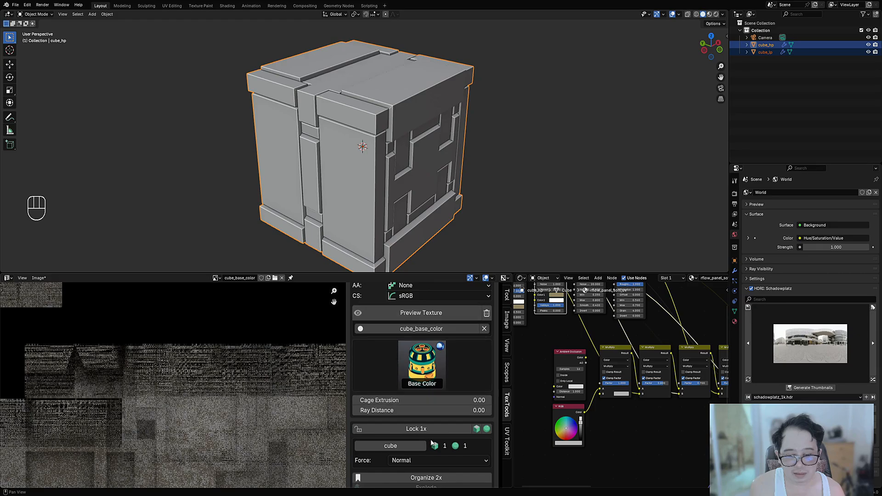
scroll(430, 441, down, 3)
scroll(430, 440, up, 6)
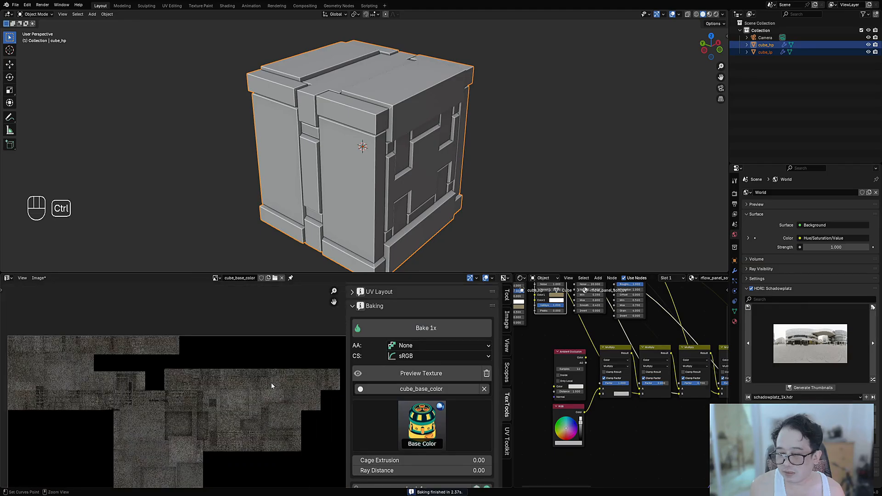
Step: Examine the rebaked cube_base_color image full screen, checking noise and dark areas across its UV islands
key(ctrl+space)
scroll(476, 231, up, 4)
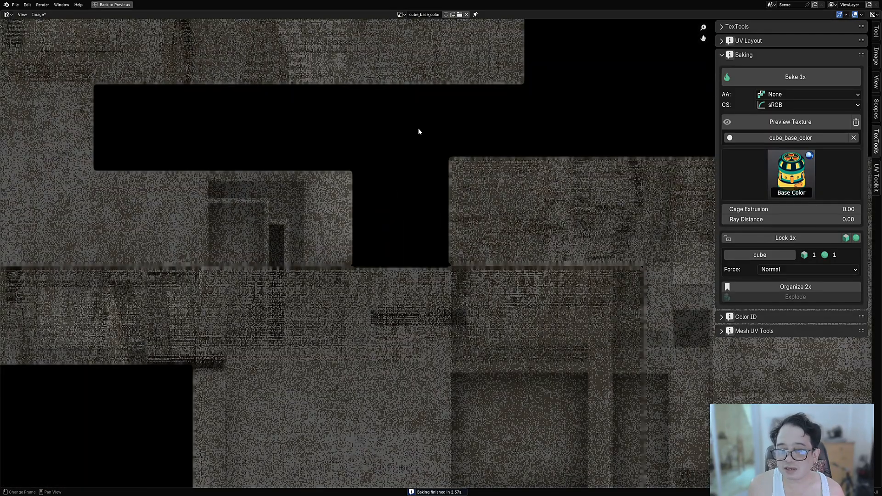
scroll(418, 131, down, 3)
scroll(379, 217, up, 5)
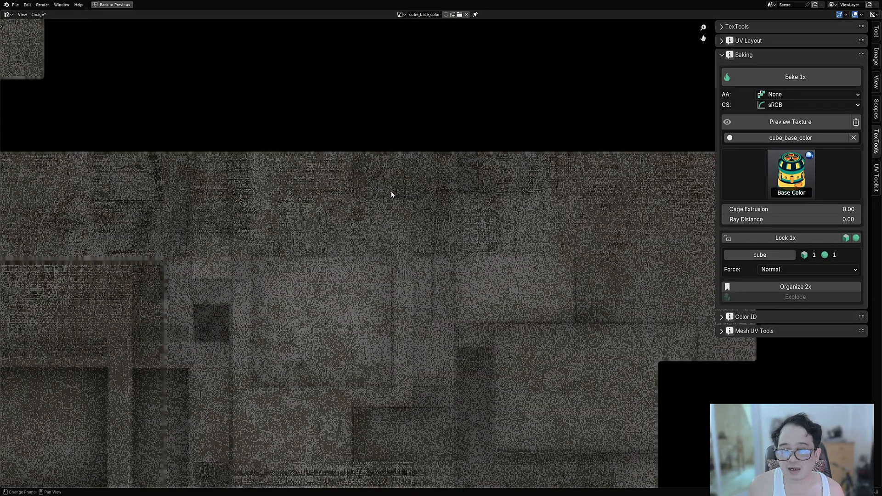
scroll(391, 192, down, 5)
scroll(430, 261, up, 5)
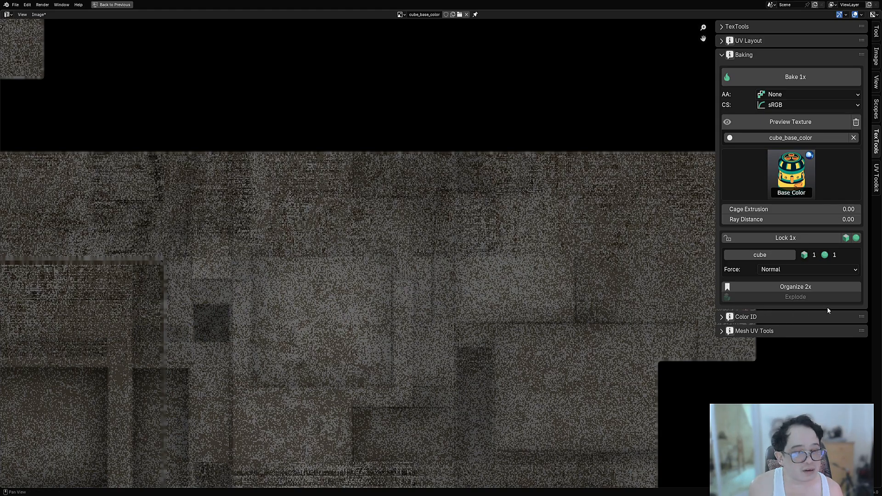
scroll(331, 251, down, 4)
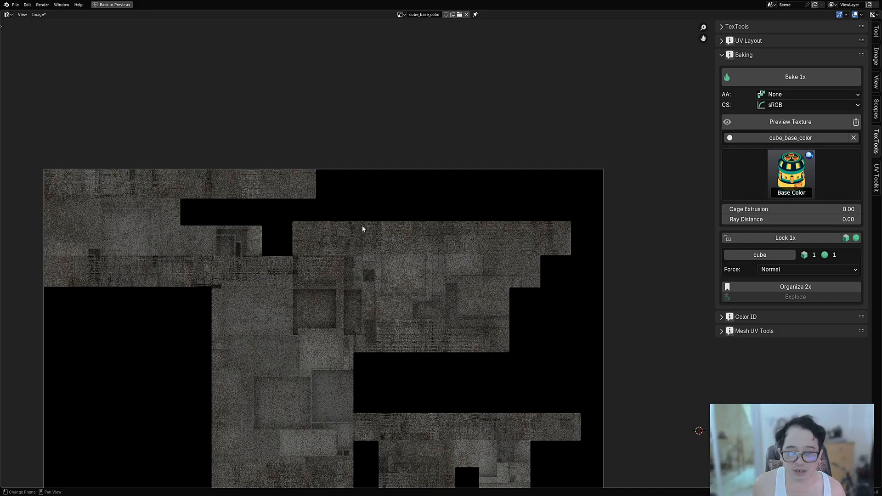
scroll(461, 321, down, 1)
middle_drag(461, 321, 522, 163)
scroll(437, 283, up, 2)
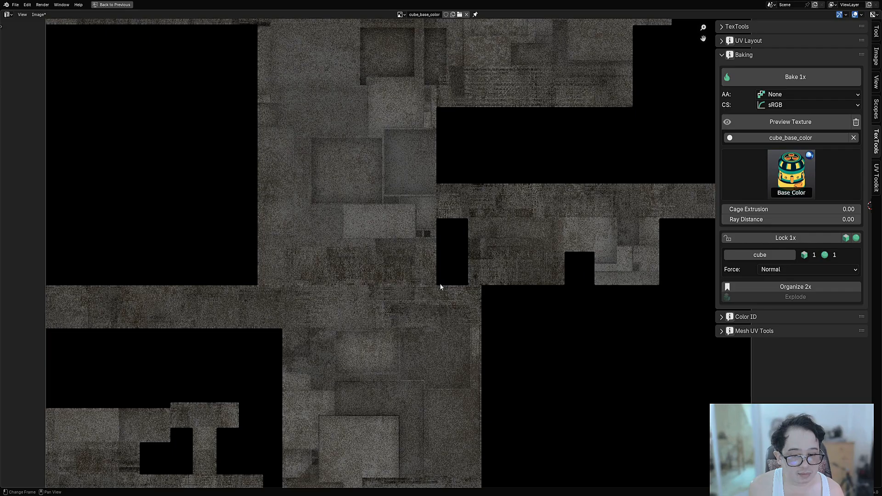
middle_drag(436, 284, 405, 285)
scroll(406, 285, up, 5)
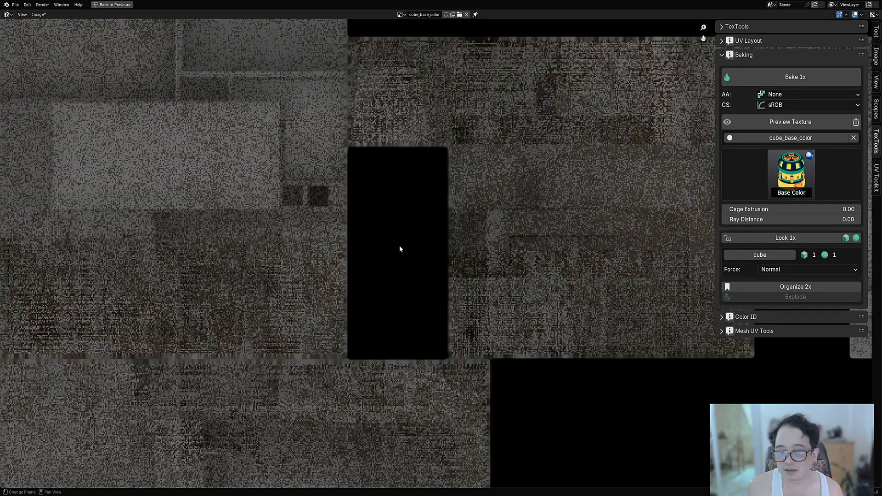
scroll(400, 246, down, 13)
scroll(404, 251, up, 6)
key(ctrl+space)
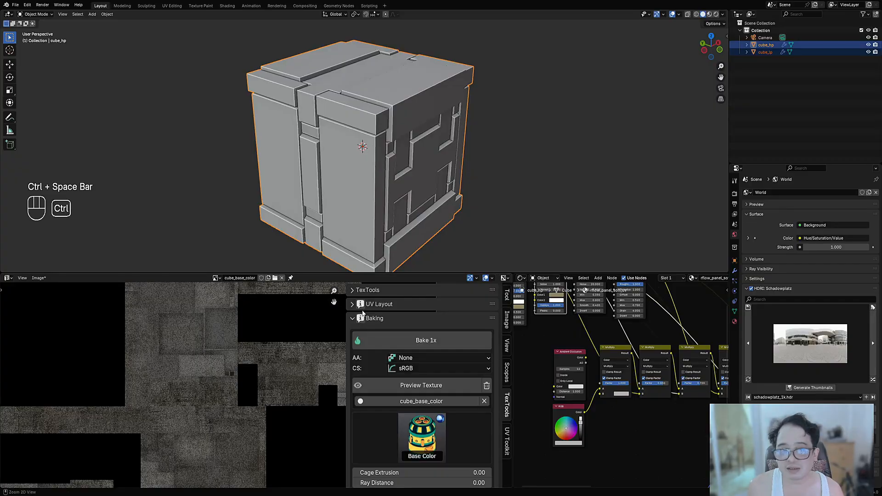
Step: Hide cube_hp in the viewport and select cube_lp as the active object
scroll(613, 381, down, 8)
middle_drag(613, 381, 560, 366)
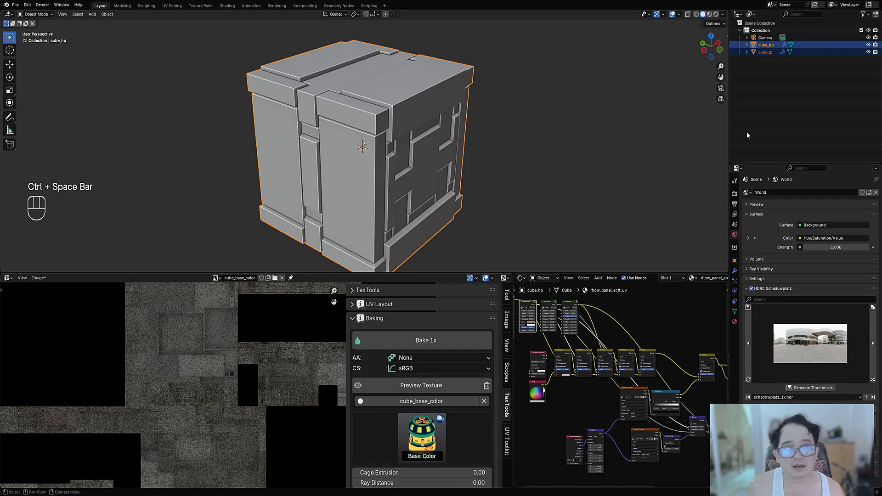
click(868, 44)
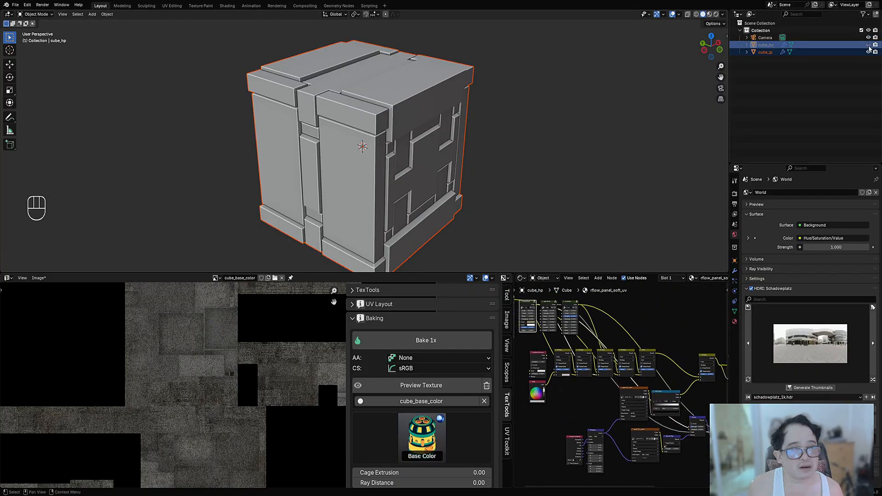
click(769, 53)
middle_drag(386, 202, 403, 163)
click(403, 164)
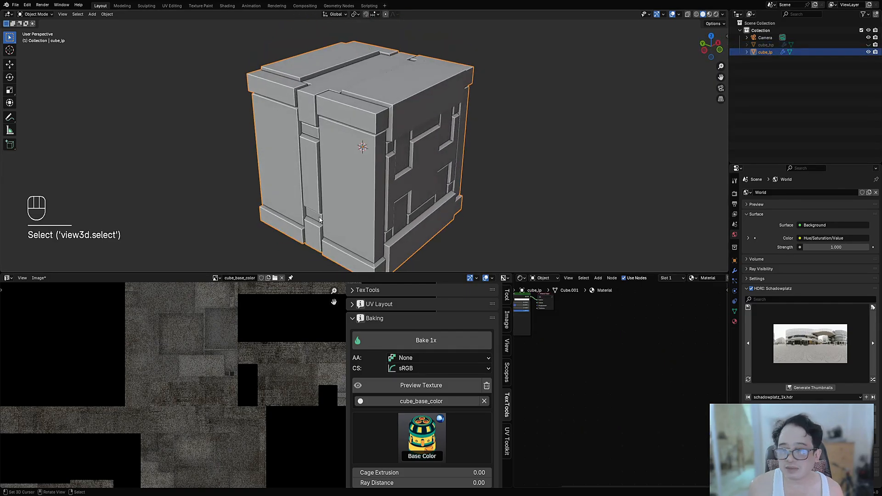
Step: Inspect the baked base colour texture and enable Fake User on the cube_base_color image
scroll(242, 308, down, 10)
scroll(272, 351, up, 8)
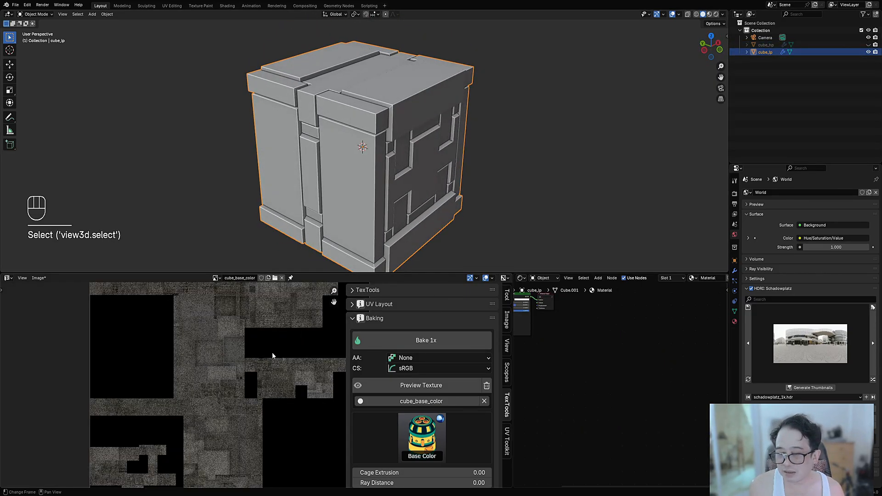
middle_drag(272, 352, 245, 389)
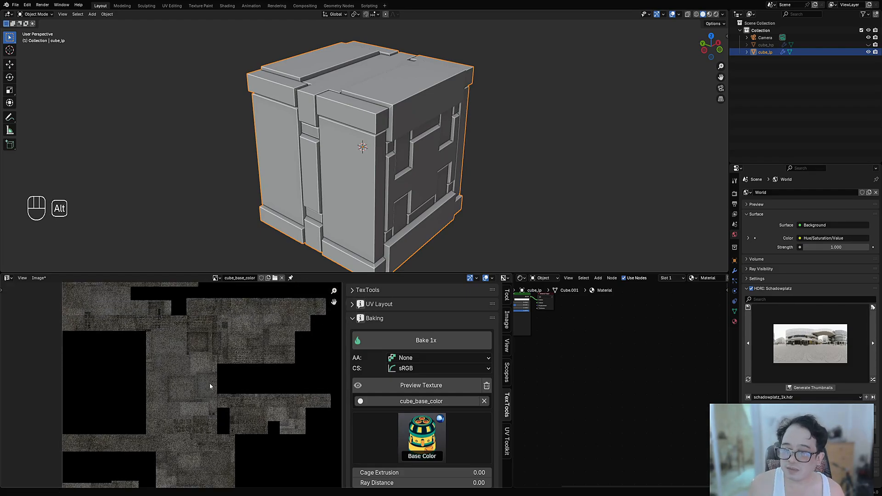
key(alt+s)
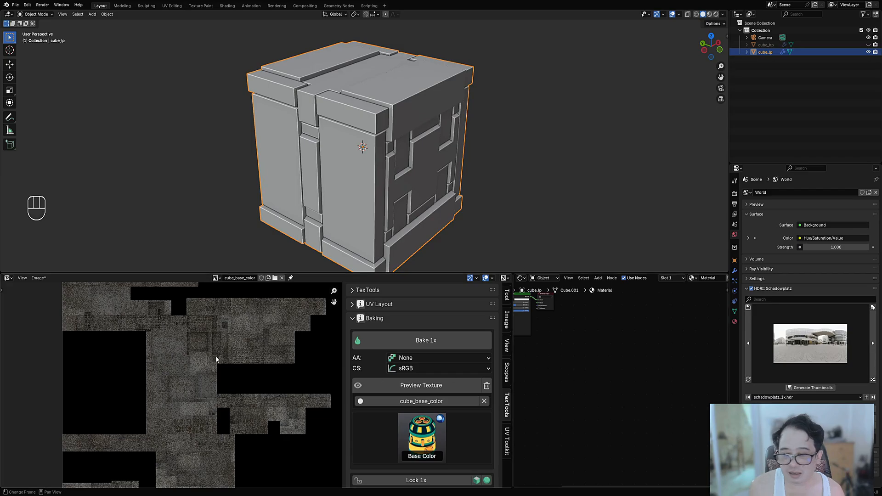
scroll(233, 332, up, 2)
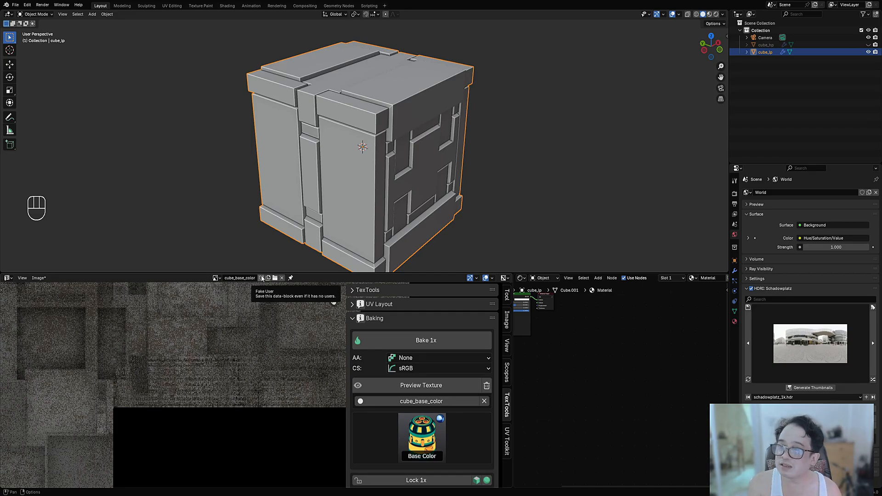
click(261, 278)
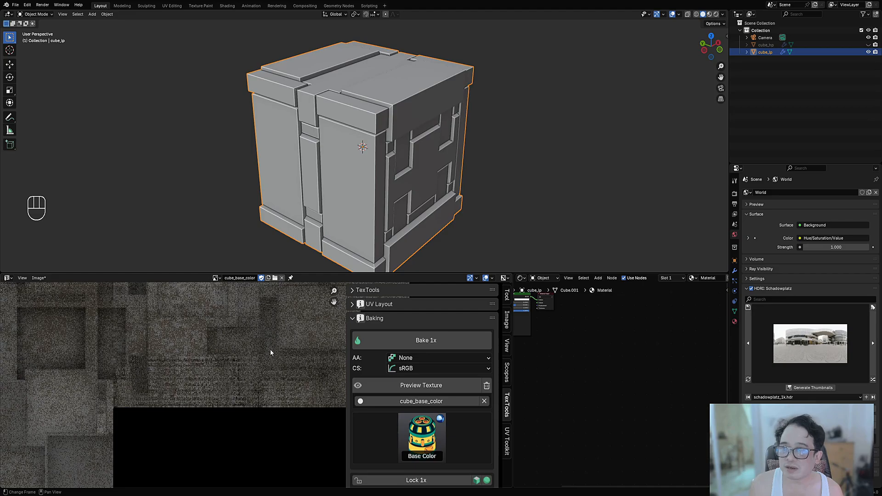
click(261, 278)
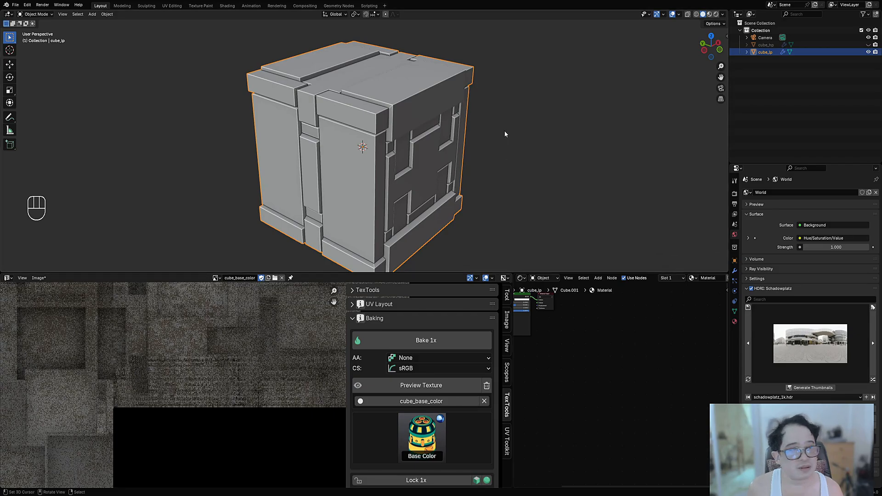
Step: Add the cube_base_color image as a texture node in cube_lp's material and link its Color output to the Principled BSDF's Base Color
scroll(481, 156, down, 5)
middle_drag(560, 337, 610, 381)
scroll(614, 377, up, 3)
middle_drag(565, 354, 621, 372)
scroll(621, 373, up, 2)
scroll(458, 217, up, 5)
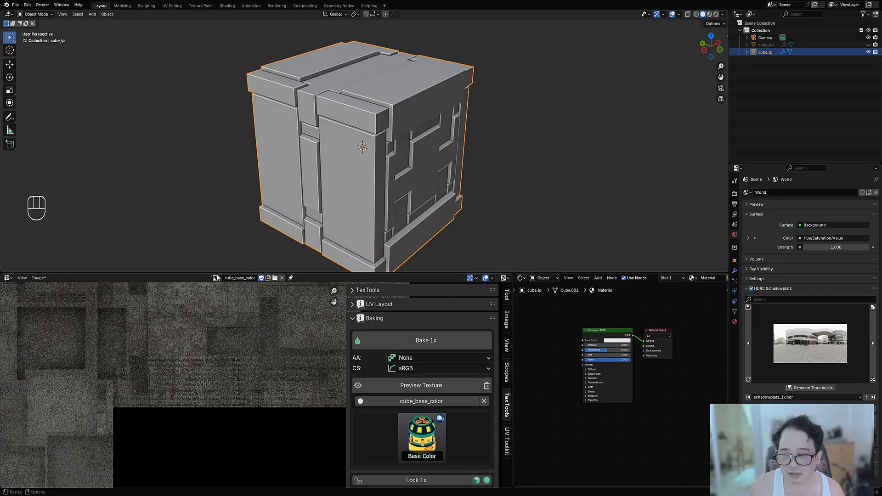
drag(215, 276, 539, 345)
scroll(638, 389, up, 3)
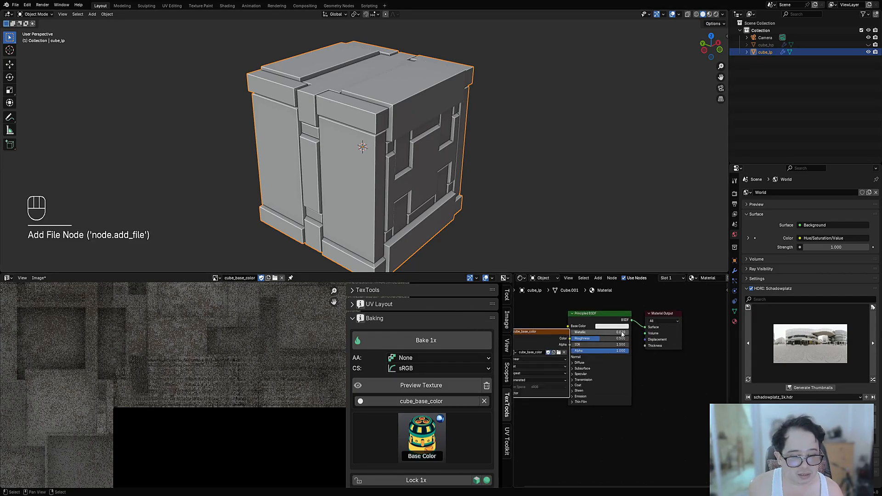
drag(602, 311, 612, 313)
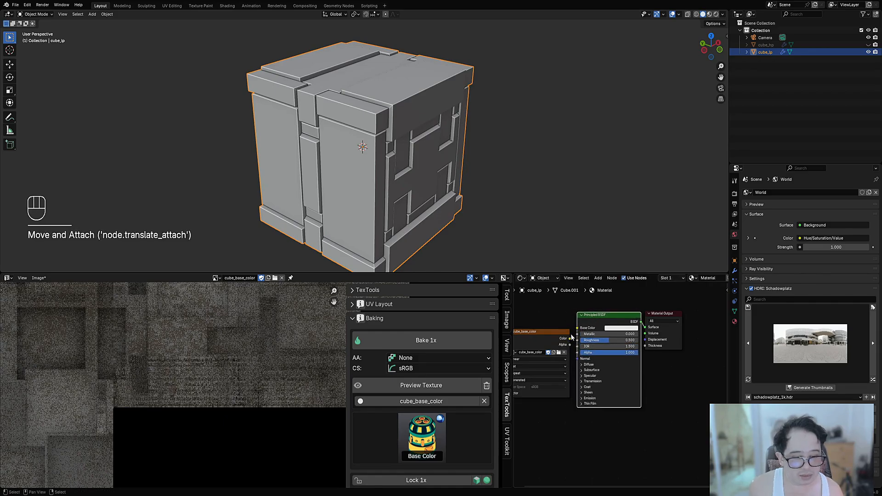
drag(569, 338, 577, 327)
Step: Switch the viewport to Rendered shading and check the baked texture on cube_lp from several angles
scroll(440, 132, up, 3)
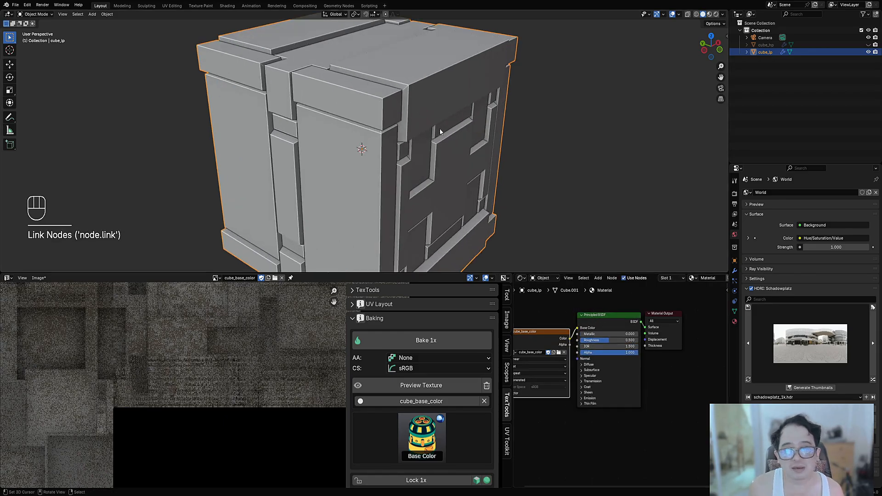
key(Home)
key(z)
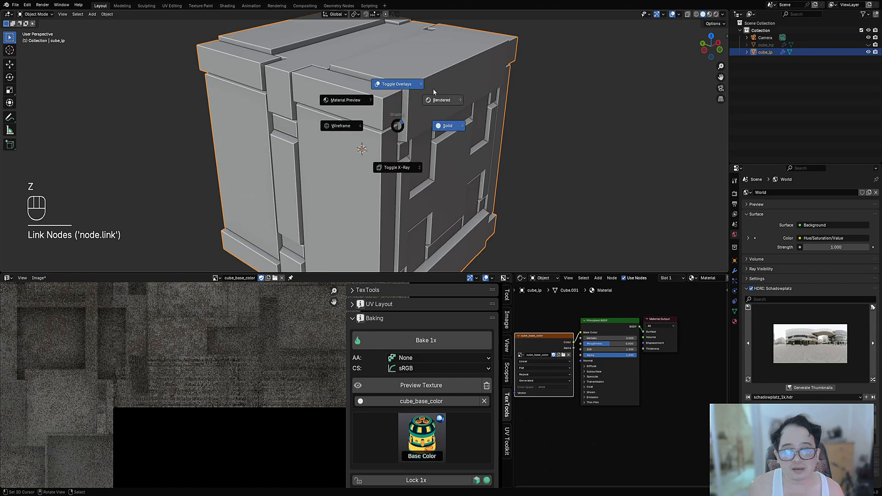
click(433, 89)
mouse_move(528, 154)
middle_down()
mouse_move(483, 133)
mouse_move(434, 134)
mouse_move(467, 142)
middle_up()
middle_drag(347, 148, 408, 182)
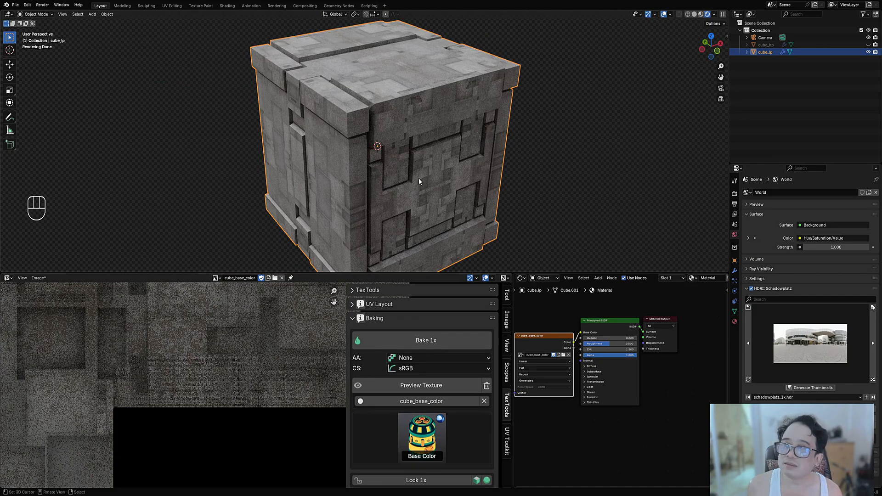
middle_drag(412, 180, 455, 194)
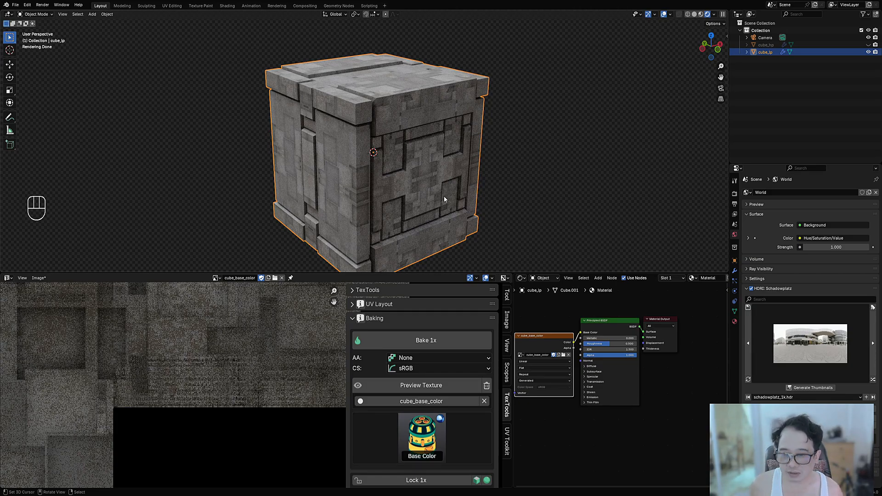
Step: Examine cube_hp's rflow_panel_soft_uv node tree full screen, from the Ambient Occlusion node through to the Material Output
scroll(186, 359, down, 5)
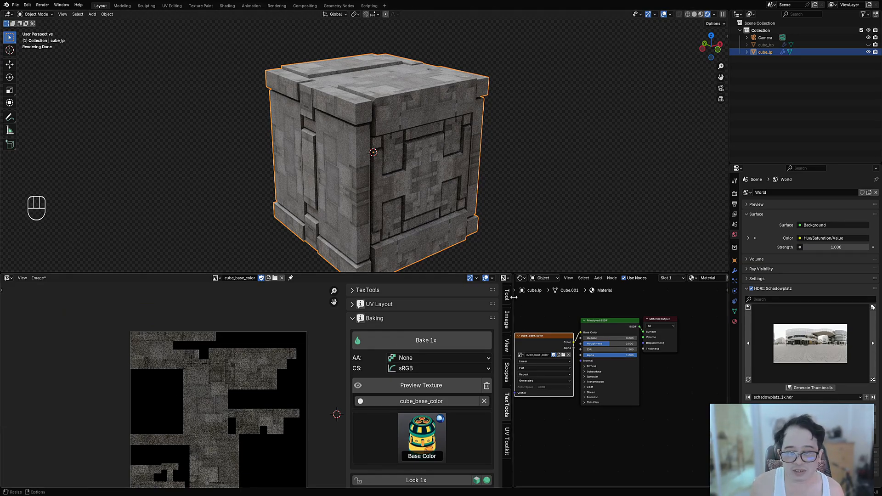
click(822, 45)
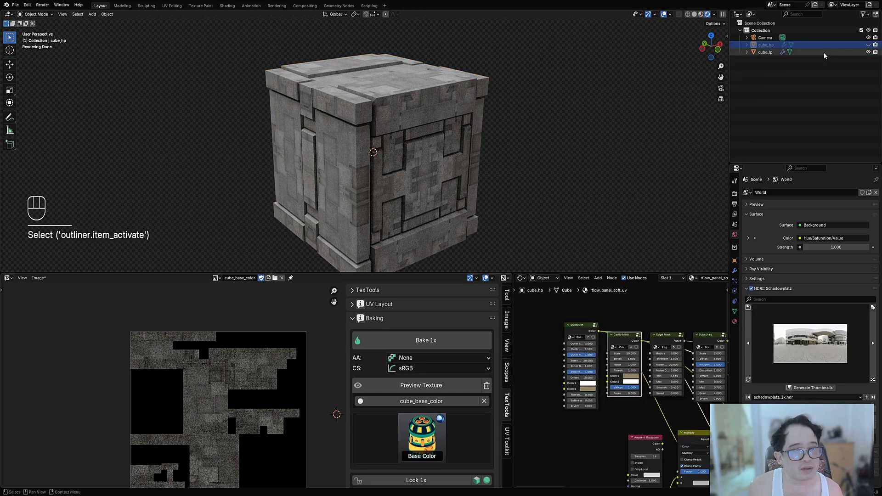
key(ctrl+space)
middle_drag(658, 379, 351, 199)
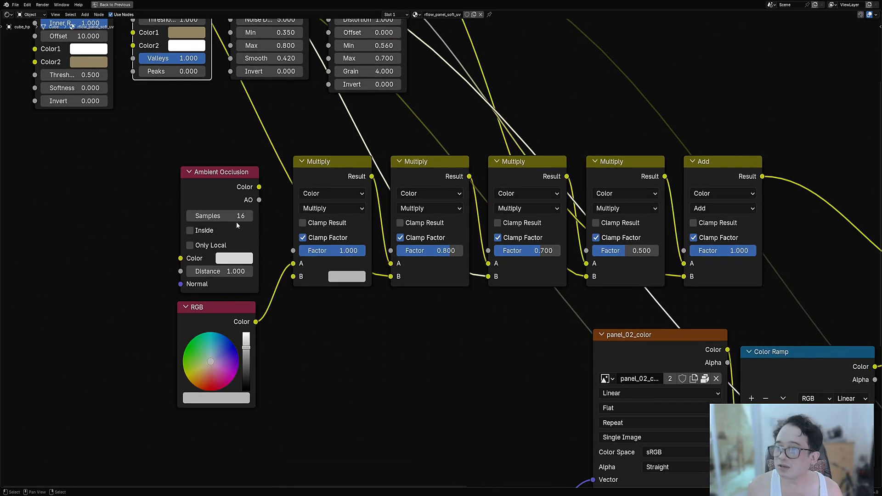
scroll(253, 249, down, 2)
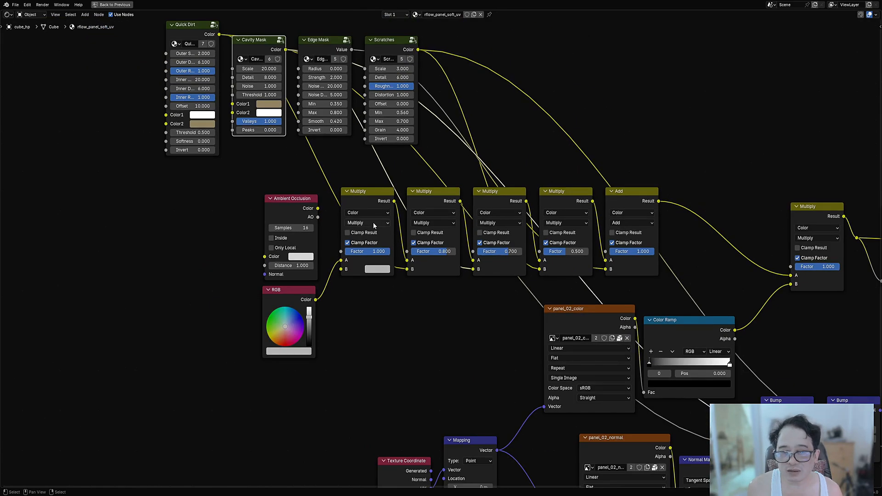
mouse_move(300, 205)
mouse_down()
mouse_move(324, 210)
mouse_move(290, 197)
mouse_move(294, 203)
mouse_up()
scroll(540, 289, down, 2)
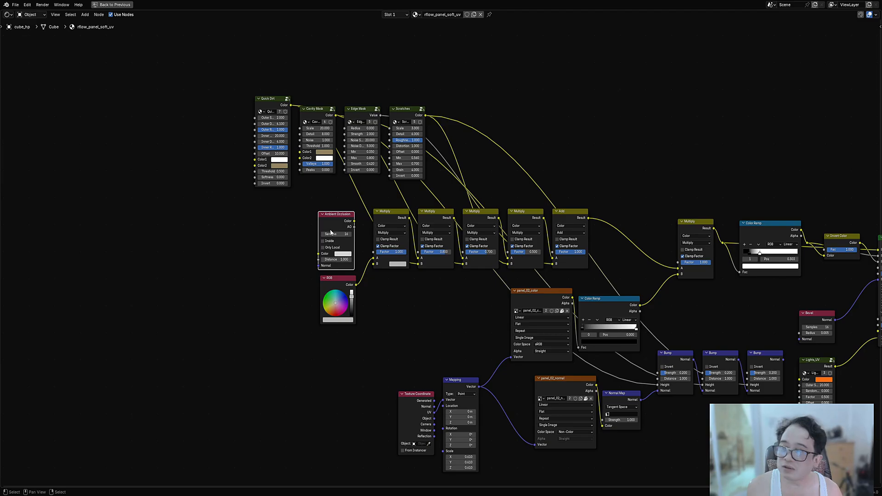
middle_drag(708, 287, 511, 274)
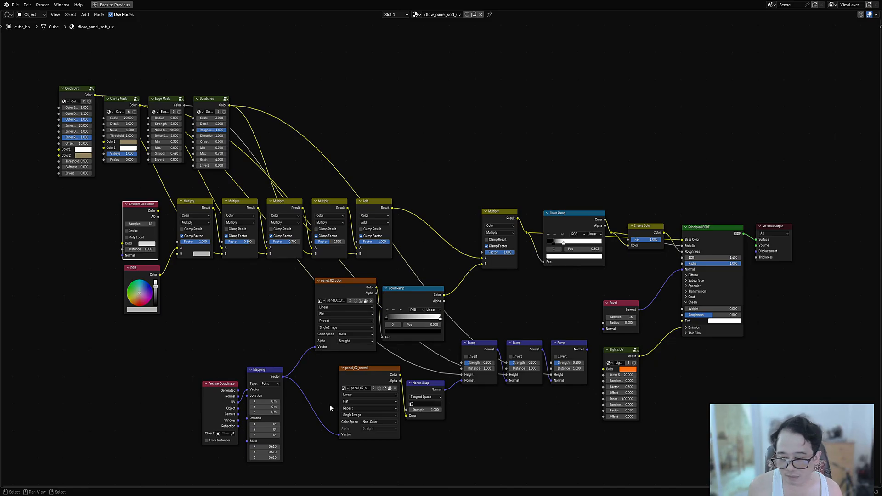
key(ctrl+space)
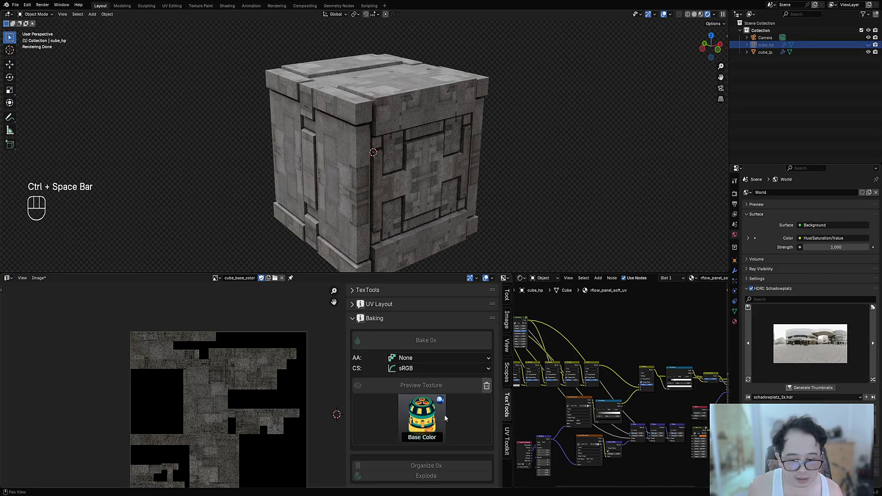
Step: Set the TexTools bake mode to AO
click(422, 416)
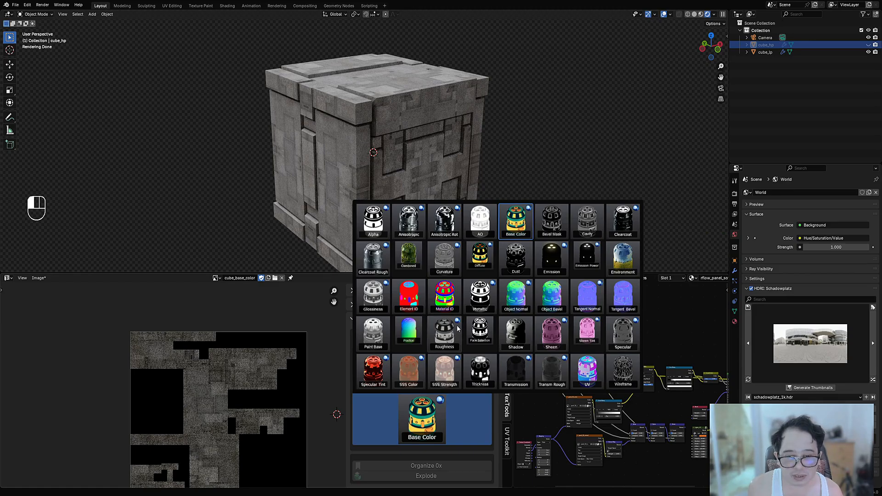
click(478, 235)
scroll(413, 414, down, 2)
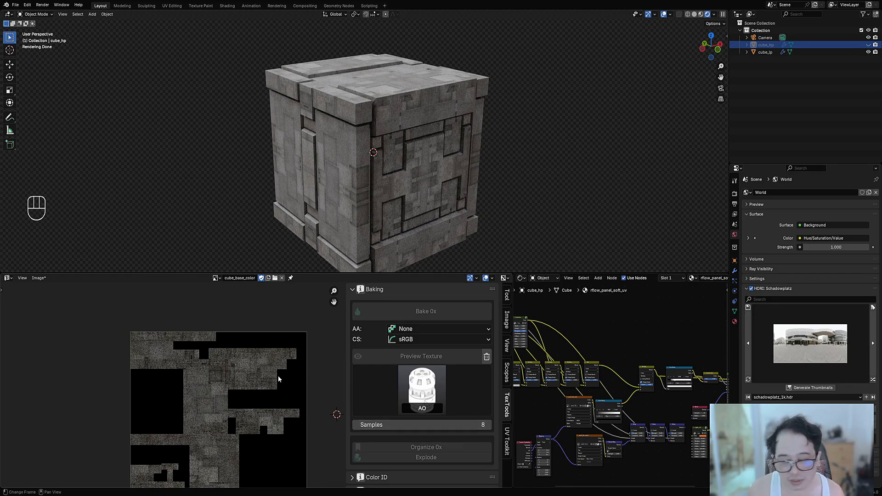
middle_drag(271, 373, 230, 327)
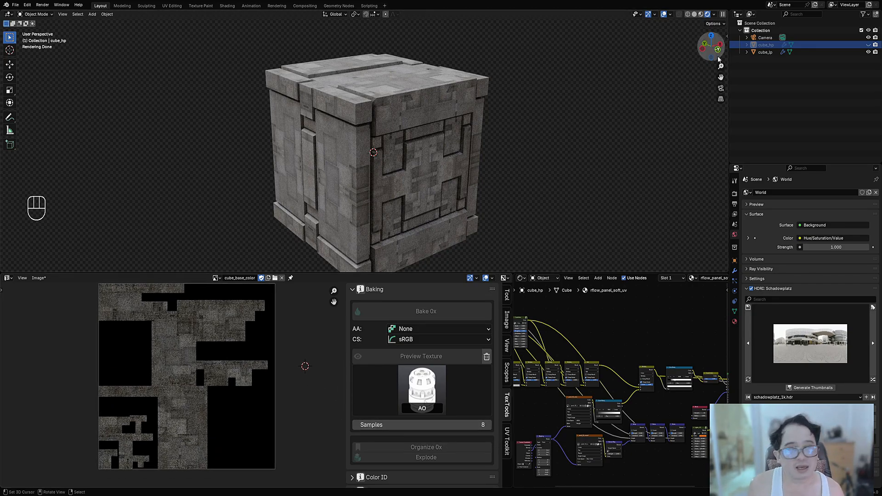
Step: Unhide cube_hp in Solid shading, save the file, and select cube_lp together with cube_hp
click(868, 45)
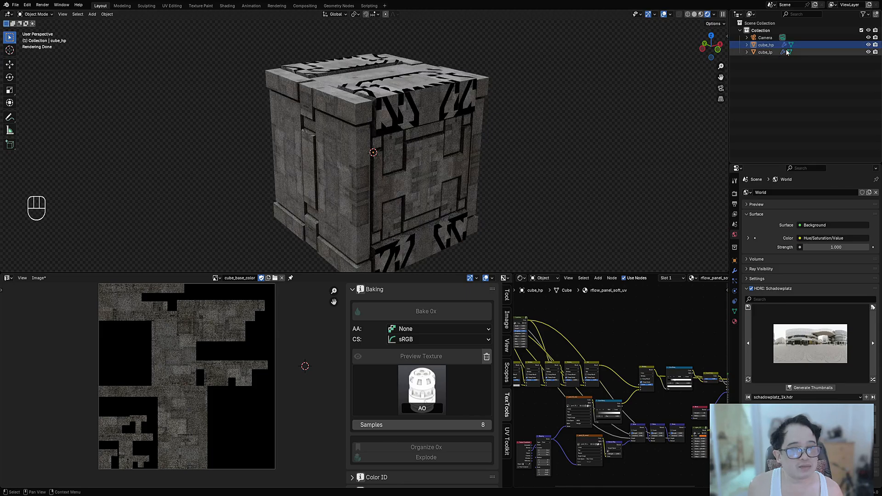
key(z)
click(594, 136)
key(ctrl+s)
ctrl+click(774, 52)
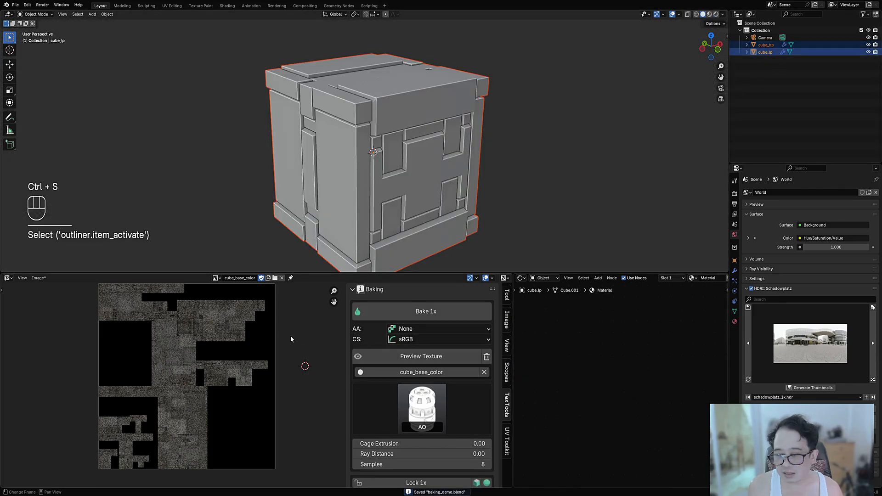
Step: Bake the AO map from cube_hp to cube_lp with 8 samples and zoom in on the baked image
click(415, 310)
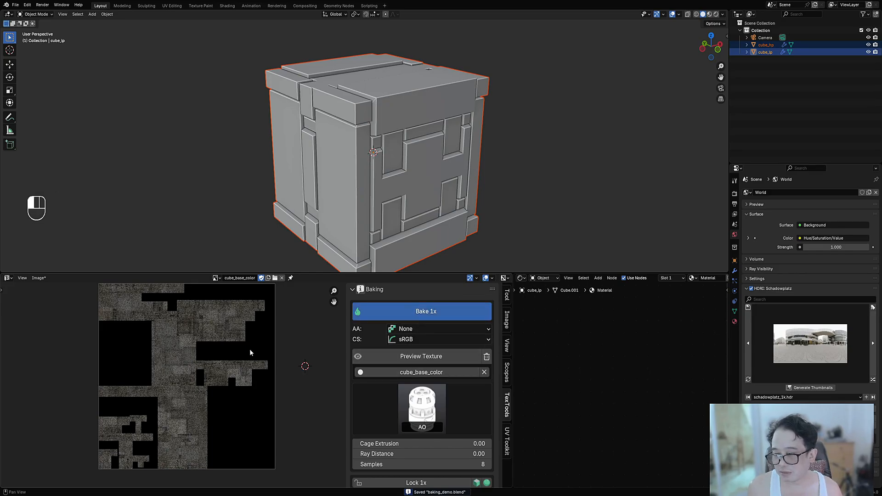
scroll(250, 349, up, 6)
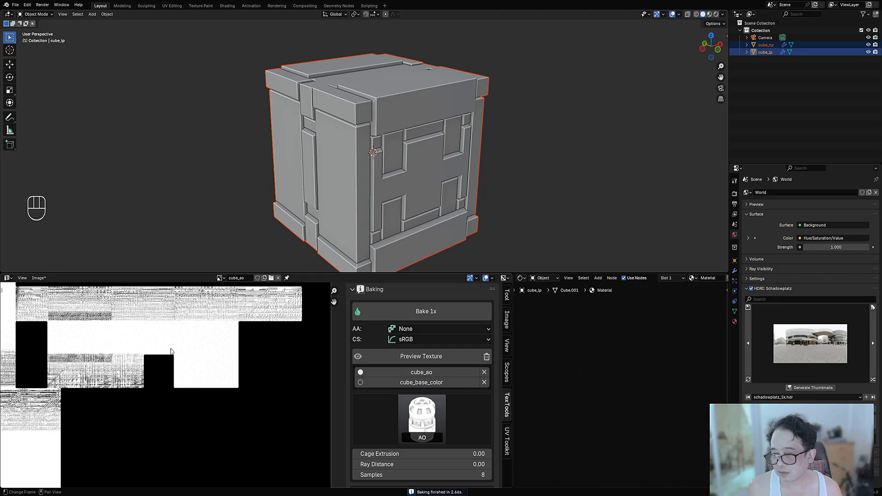
scroll(119, 348, up, 3)
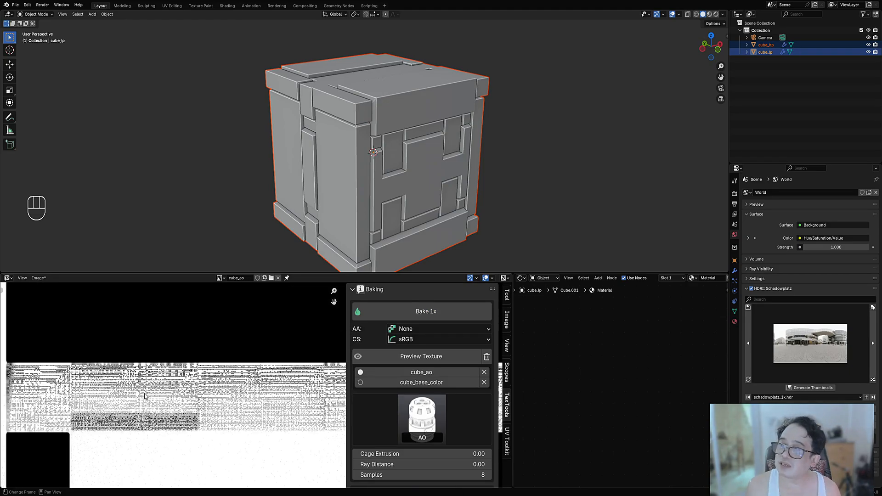
Step: Set the bake's Cage Extrusion to 0
scroll(422, 409, down, 3)
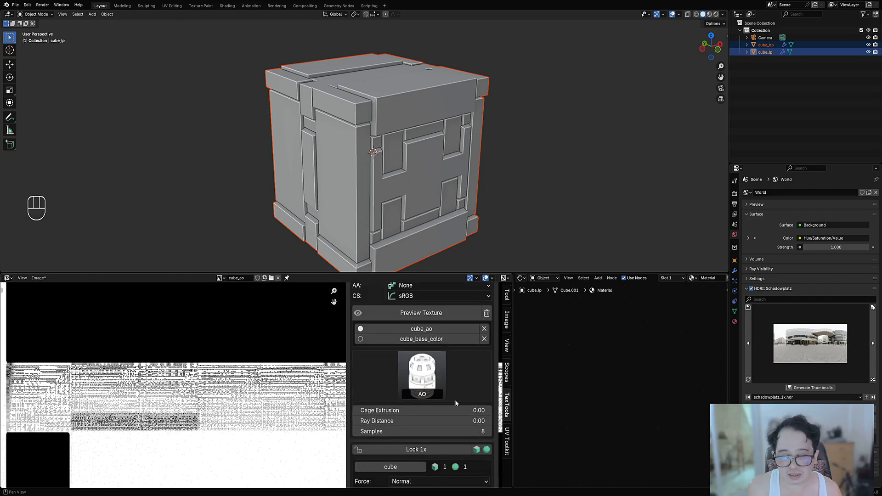
click(438, 407)
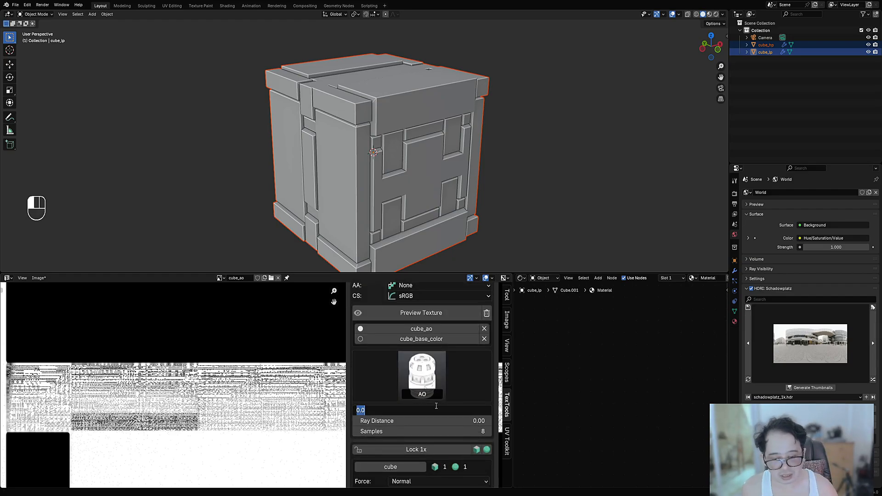
click(435, 405)
click(433, 408)
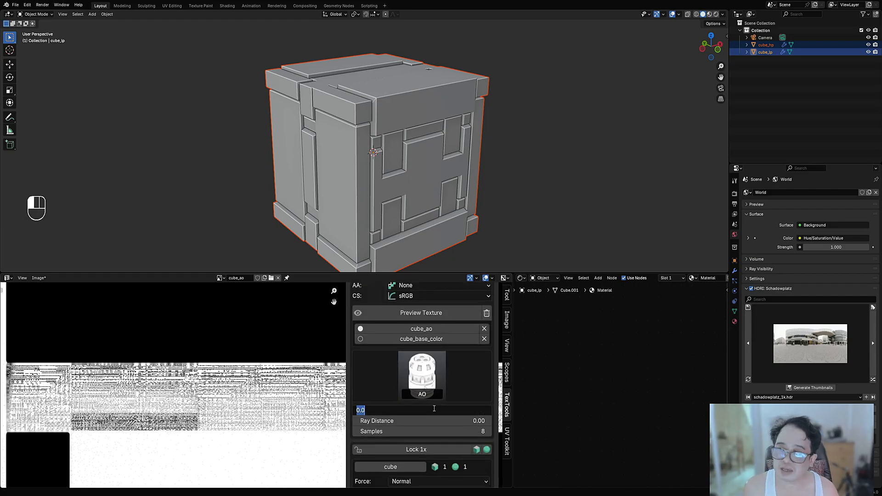
text(0)
key(Return)
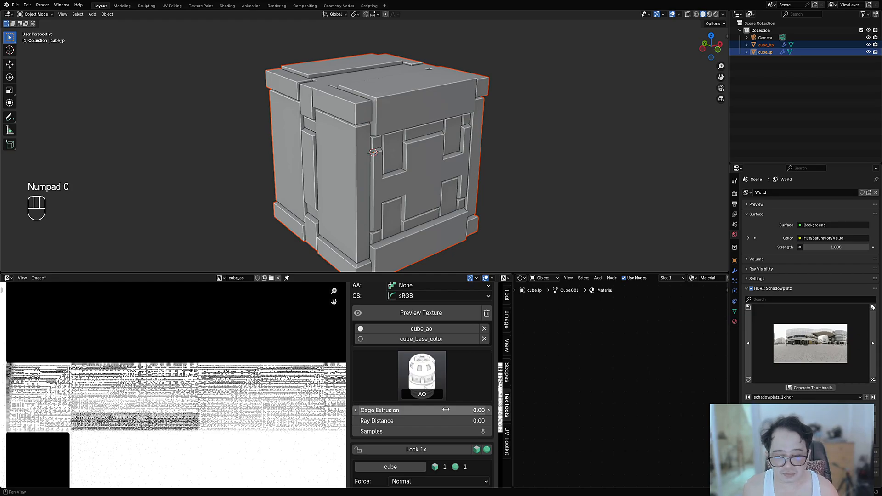
Step: Rebake the AO map from cube_hp to cube_lp and protect the cube_ao image with a fake user
scroll(418, 368, up, 4)
click(402, 326)
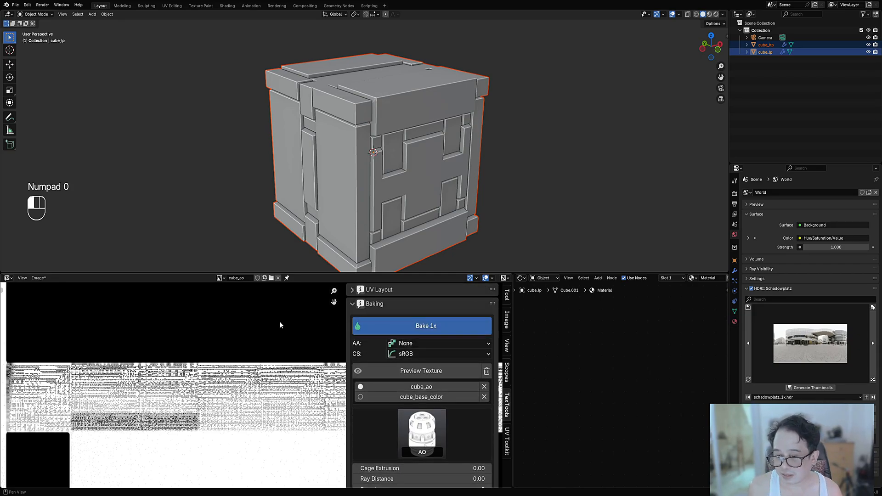
scroll(265, 324, down, 4)
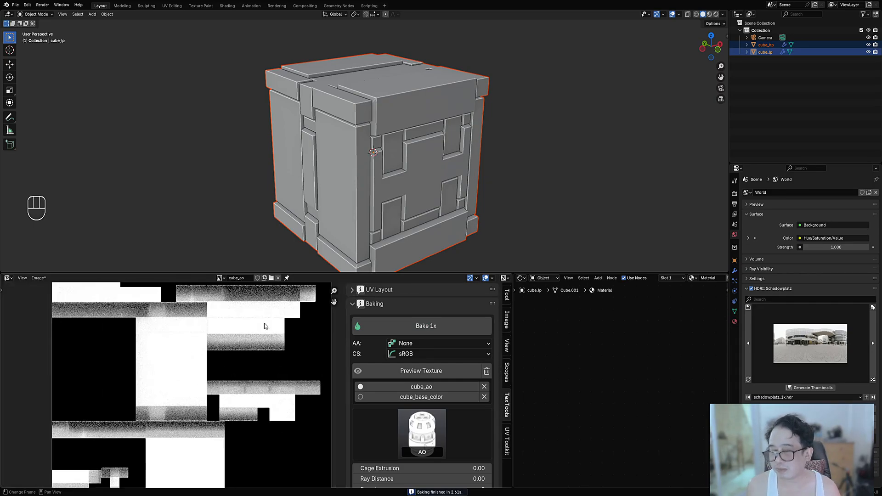
scroll(255, 351, down, 2)
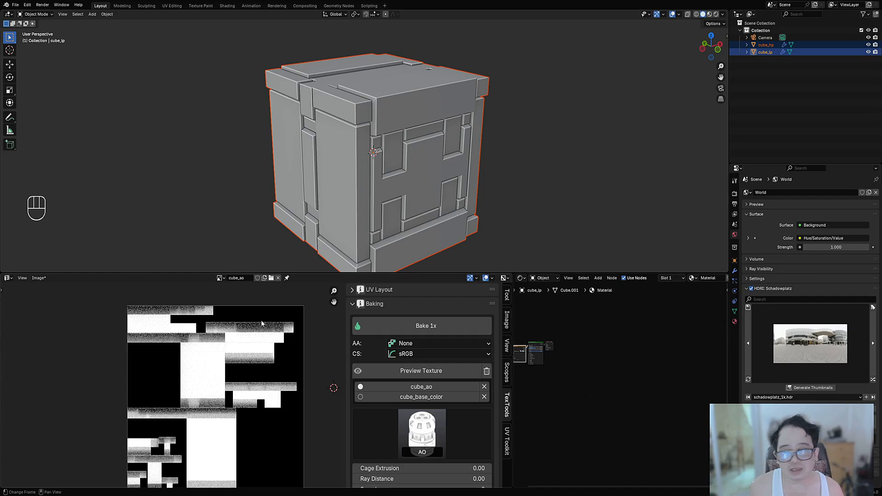
click(258, 278)
Step: Select only cube_lp and hide cube_hp in the viewport
middle_drag(653, 330, 726, 354)
click(765, 52)
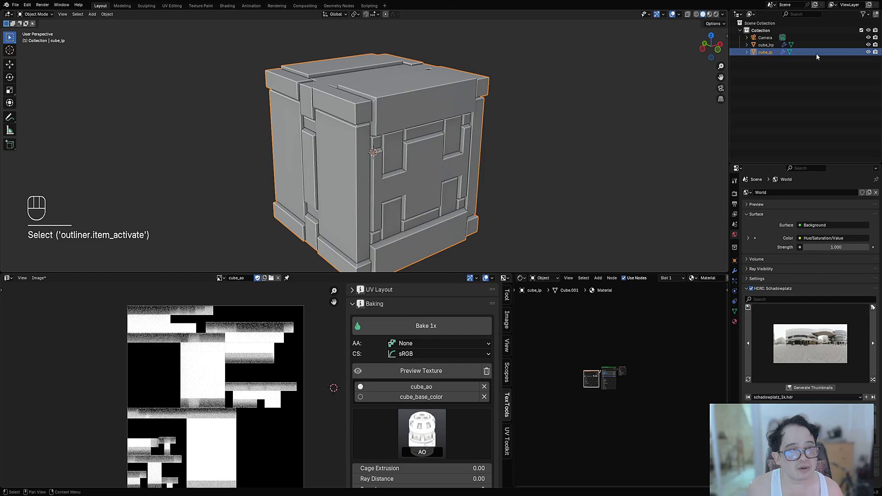
click(868, 45)
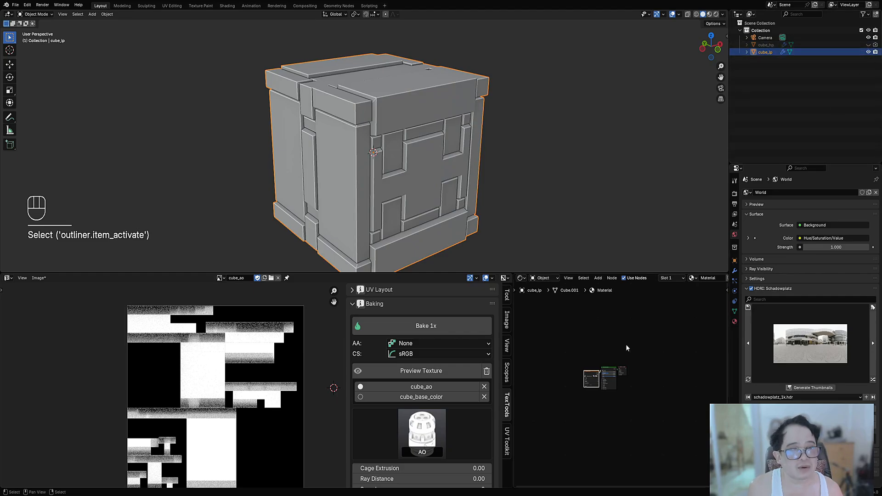
Step: Add the cube_ao image as a texture node in cube_lp's material and place it above the cube_base_color node
scroll(626, 379, up, 4)
scroll(627, 379, up, 3)
drag(626, 380, 596, 379)
drag(220, 278, 599, 331)
middle_drag(614, 335, 608, 376)
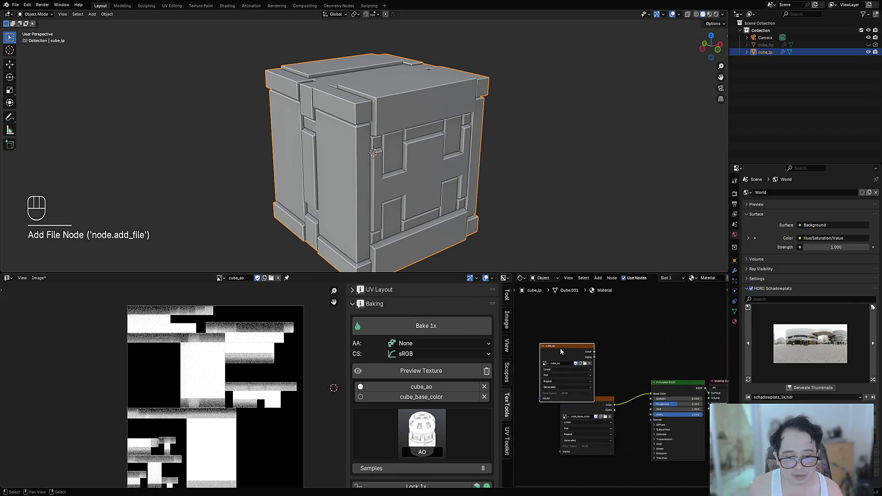
drag(558, 345, 550, 325)
Step: Insert a Mix Color node set to Multiply between cube_base_color and the Principled BSDF, and connect cube_ao's Color to B
key(ctrl+space)
key(shift+a)
mouse_move(485, 261)
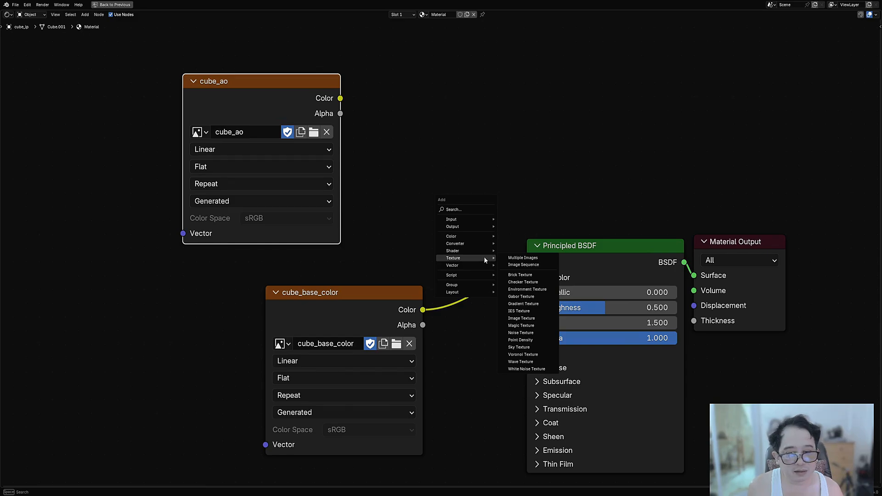
mouse_move(473, 238)
click(517, 272)
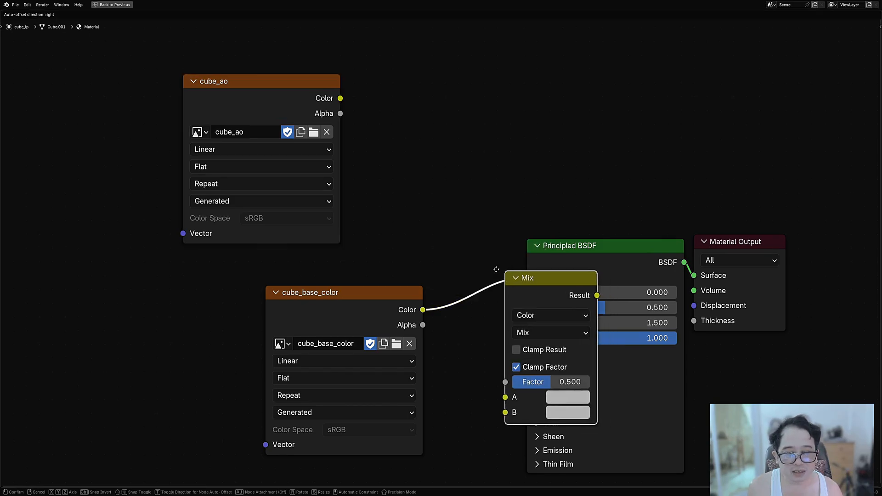
click(465, 222)
click(489, 264)
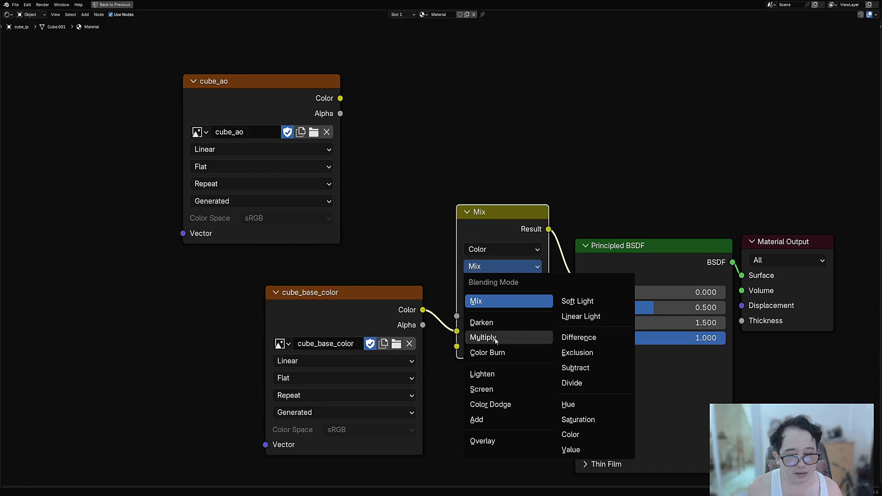
click(483, 337)
drag(340, 99, 456, 347)
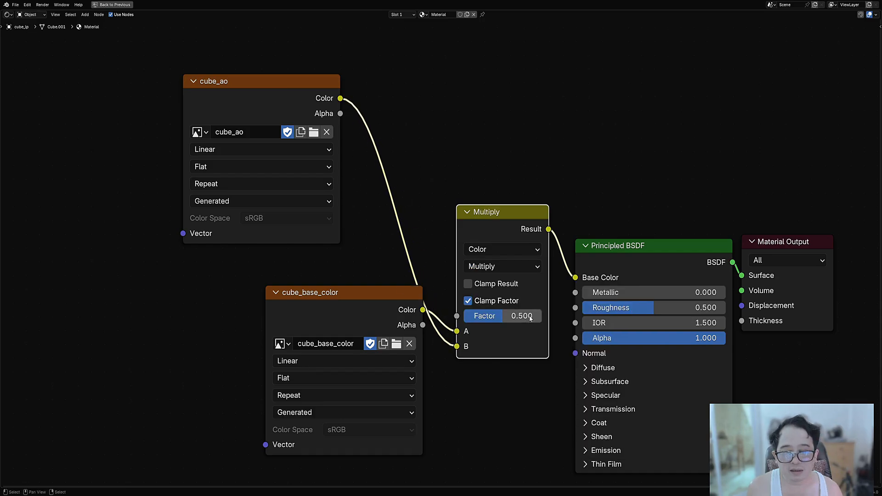
Step: Restore the full workspace layout, switch the viewport to Rendered shading and inspect the front of cube_lp up close
key(ctrl+space)
key(z)
click(468, 154)
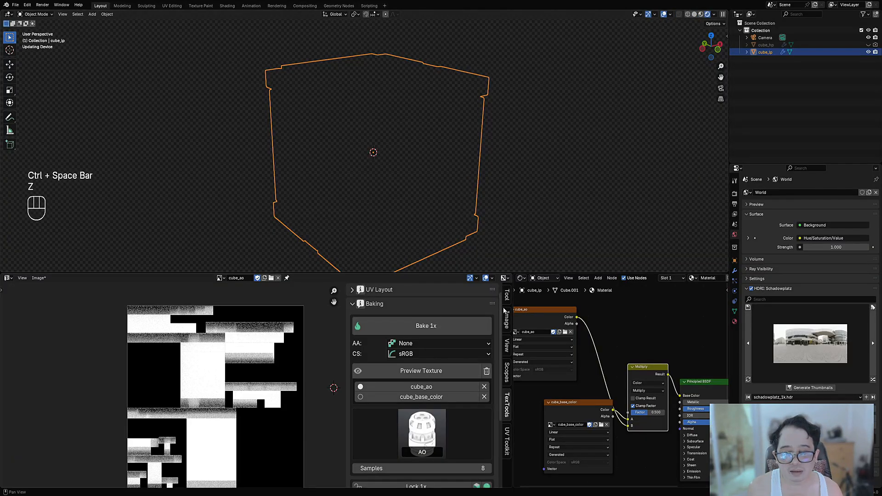
middle_drag(542, 198, 498, 181)
scroll(498, 181, up, 3)
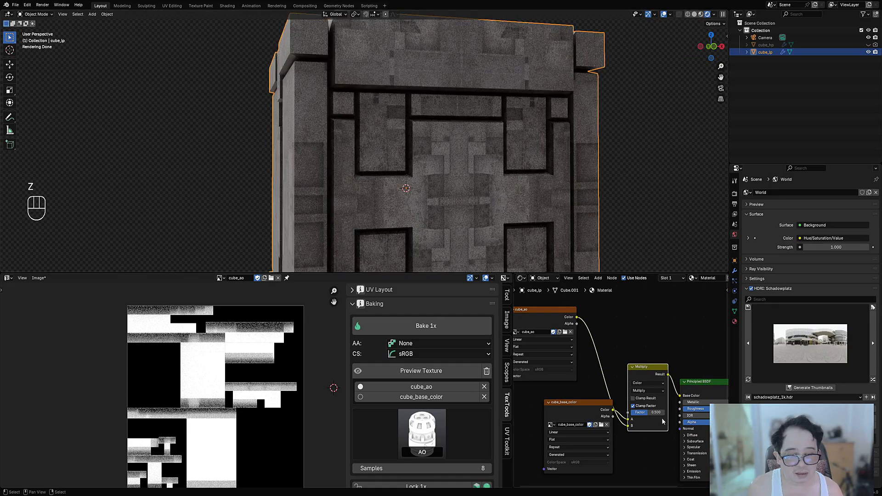
Step: Set the Multiply node's factor to 1 and preview its result directly on the cube
mouse_move(657, 412)
mouse_down()
mouse_move(639, 412)
mouse_move(666, 411)
mouse_up()
ctrl+shift+click(648, 377)
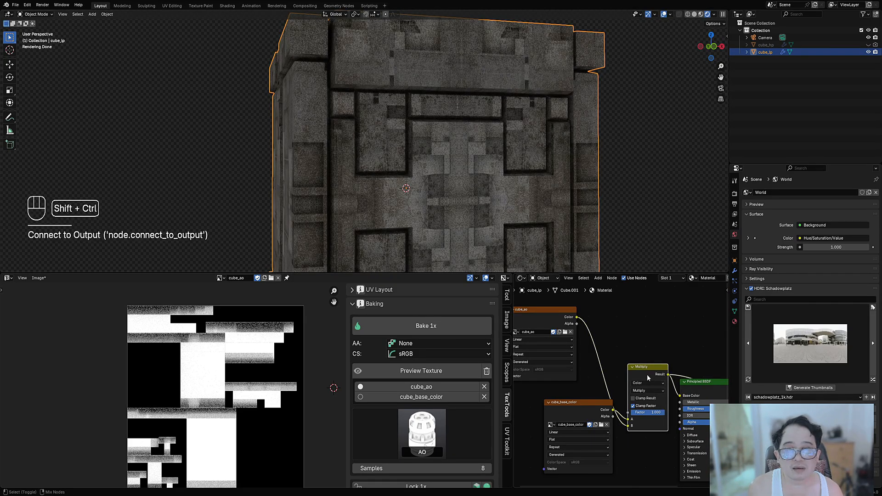
middle_drag(342, 90, 386, 106)
scroll(386, 106, down, 2)
scroll(643, 404, down, 3)
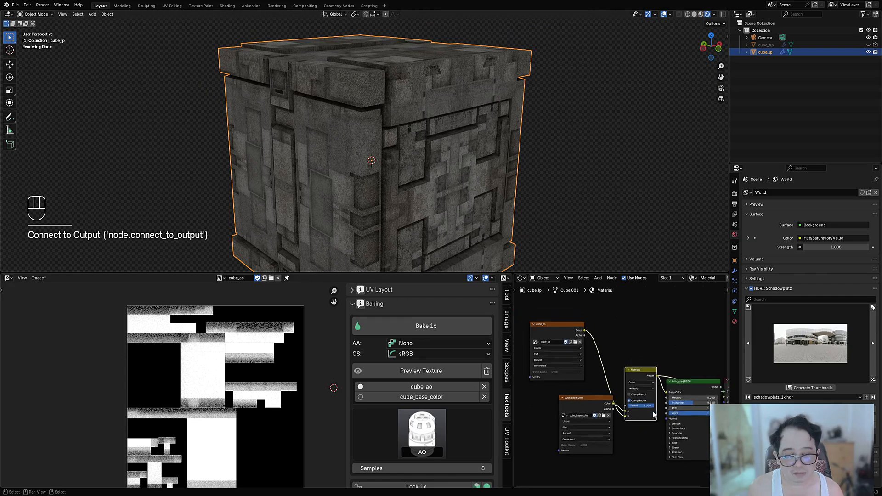
Step: Preview the cube_ao texture alone on the cube, and reconnect the Principled BSDF to the material output
scroll(653, 415, down, 2)
middle_drag(653, 414, 612, 411)
ctrl+shift+click(643, 388)
ctrl+shift+click(525, 339)
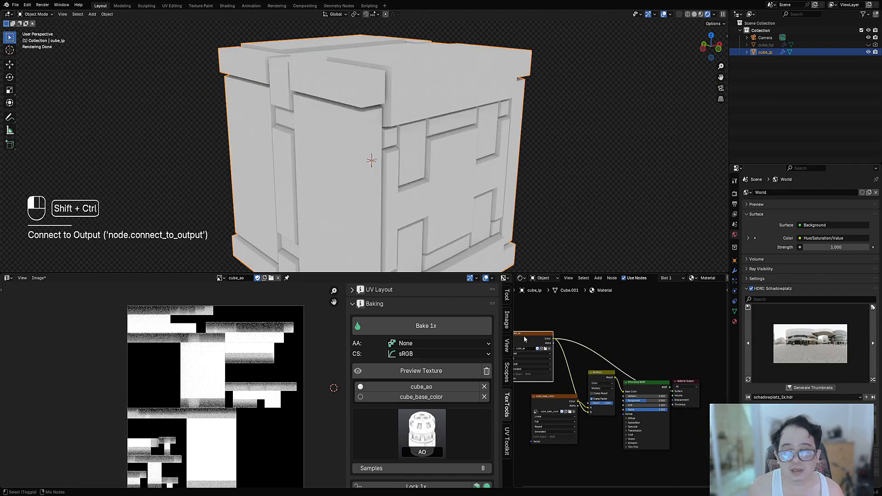
middle_drag(527, 242, 479, 211)
ctrl+shift+click(627, 386)
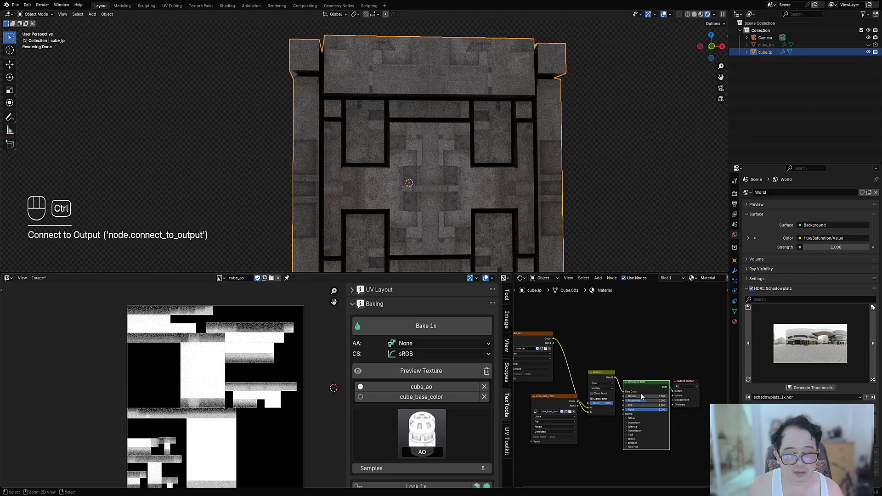
Step: Compare weak and full AO strength on the cube and set the Multiply factor to 0.6
scroll(621, 385, up, 2)
drag(605, 409, 572, 409)
middle_drag(388, 141, 511, 150)
drag(592, 410, 625, 409)
middle_drag(364, 137, 287, 99)
middle_drag(451, 142, 452, 176)
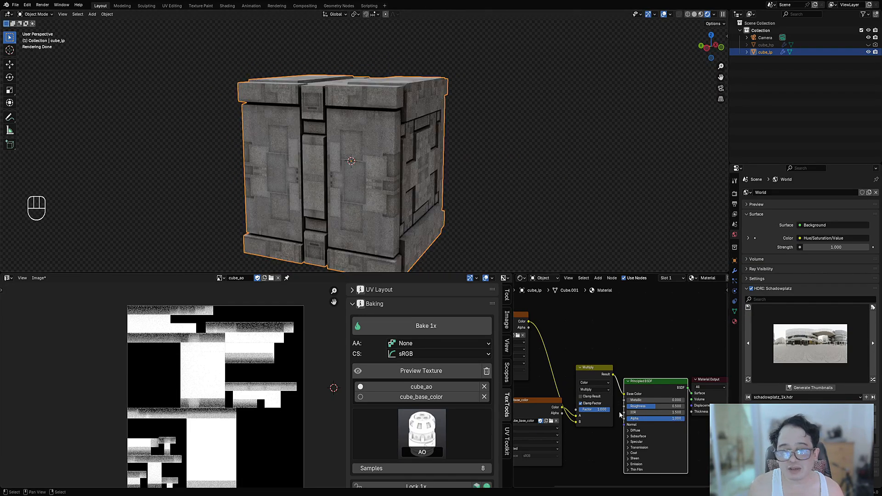
drag(607, 409, 597, 409)
middle_drag(322, 55, 437, 199)
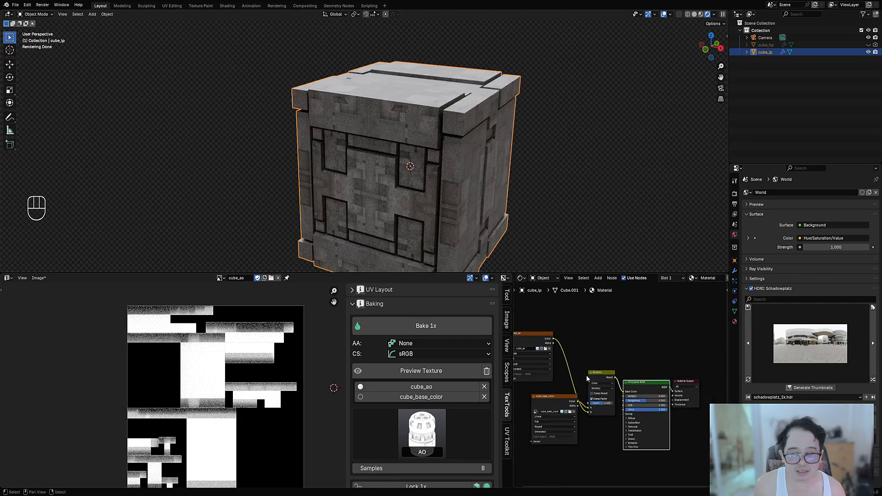
Step: Maximize the node editor and line up the cube_base_color node beneath the cube_ao node
key(ctrl+space)
middle_drag(393, 344, 459, 315)
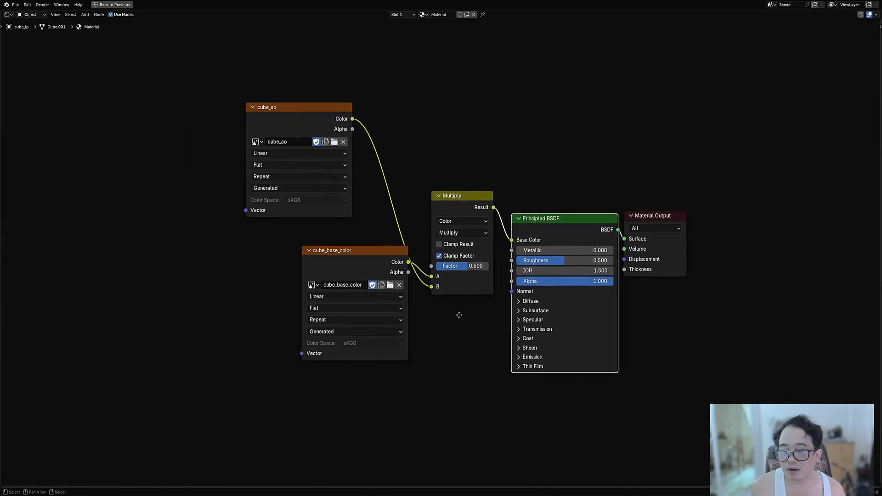
scroll(459, 315, up, 2)
drag(380, 245, 294, 225)
click(305, 231)
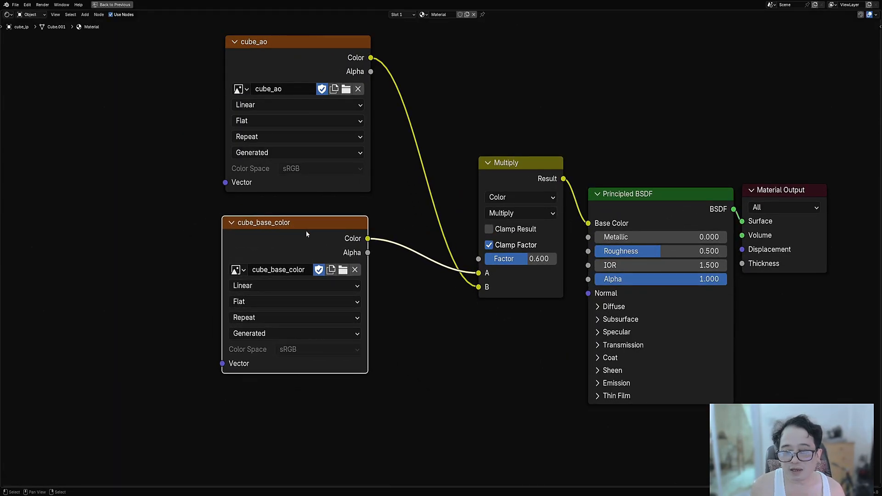
scroll(306, 231, down, 1)
key(shift+d)
click(391, 309)
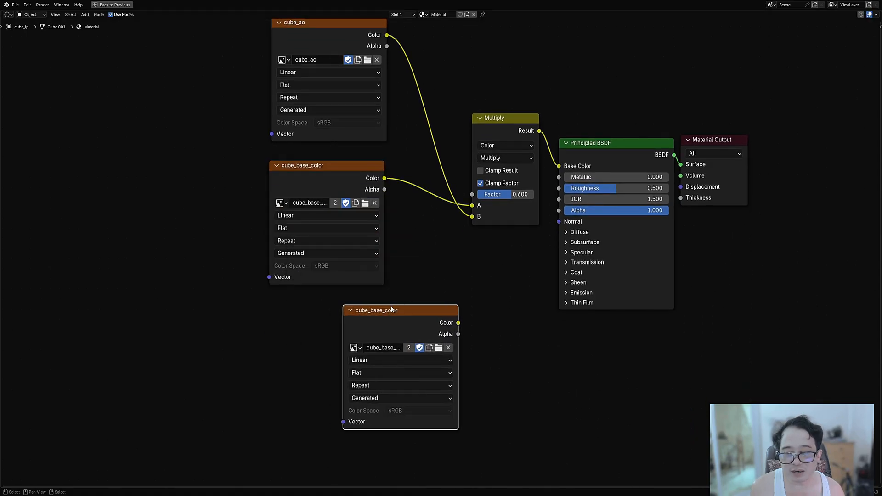
key(x)
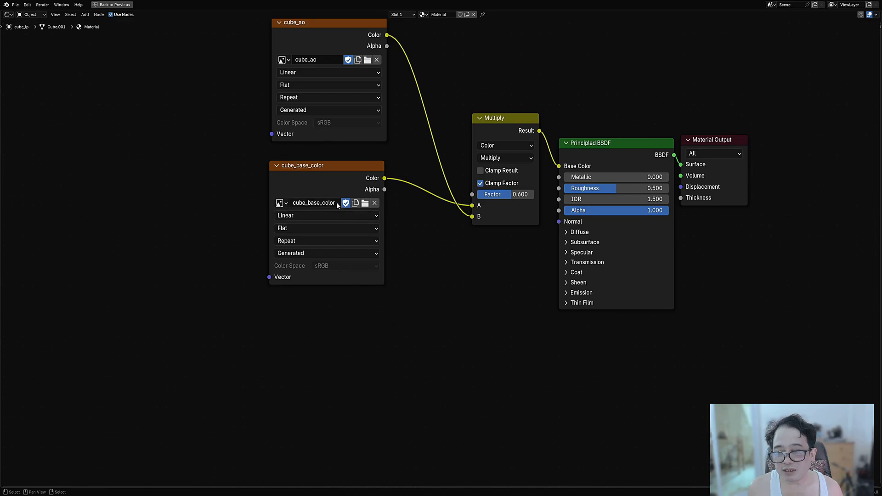
Step: Add an Image Texture node below cube_base_color and assign the panel_01_normal image to it
key(shift+a)
mouse_move(372, 292)
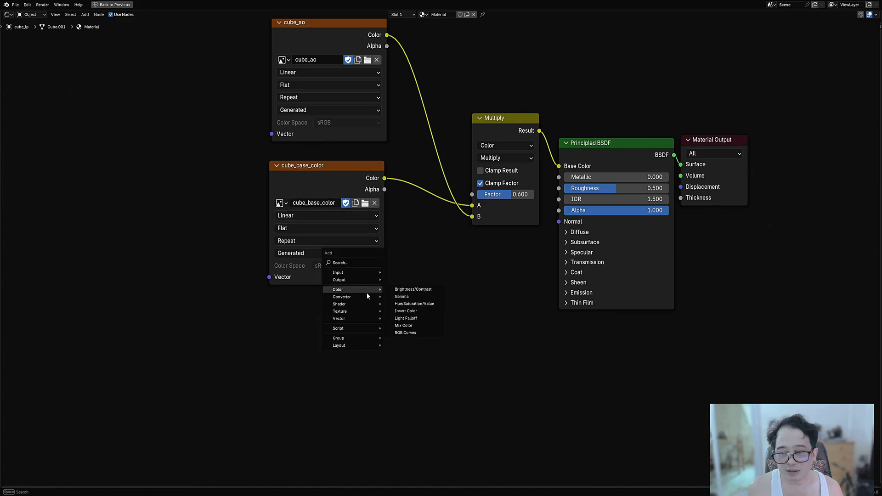
mouse_move(363, 311)
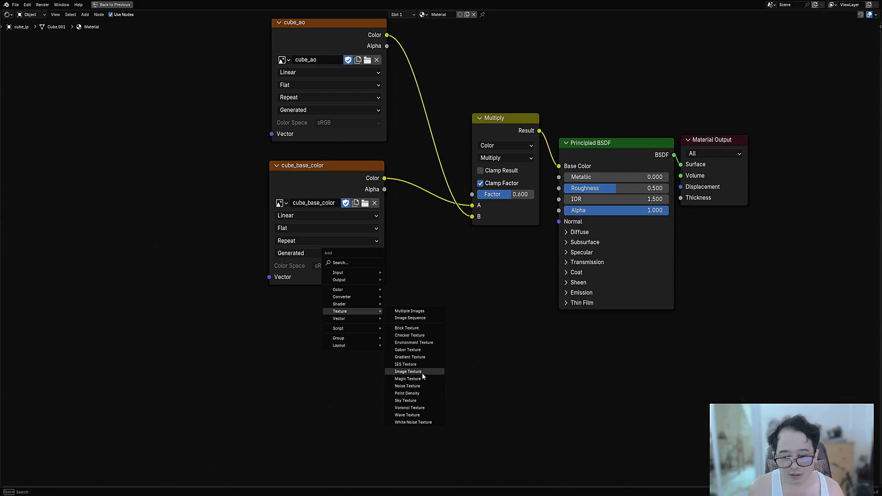
click(407, 371)
click(432, 357)
scroll(441, 341, up, 2)
scroll(440, 341, down, 1)
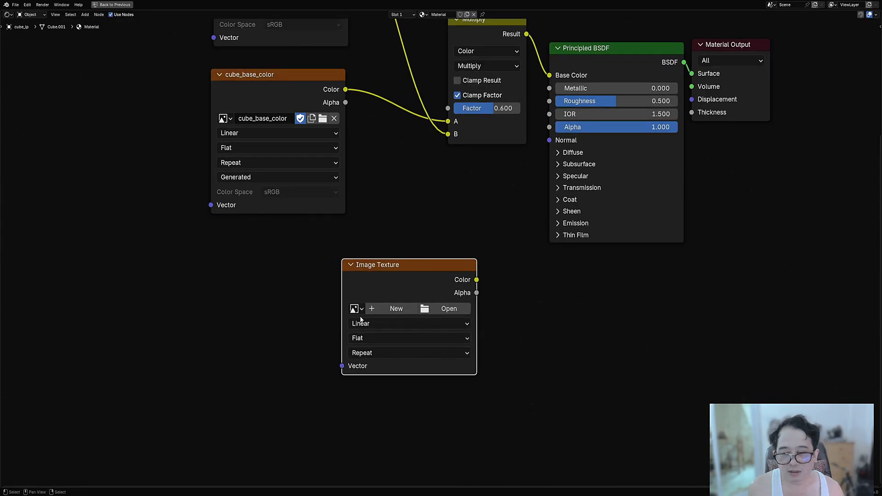
click(354, 309)
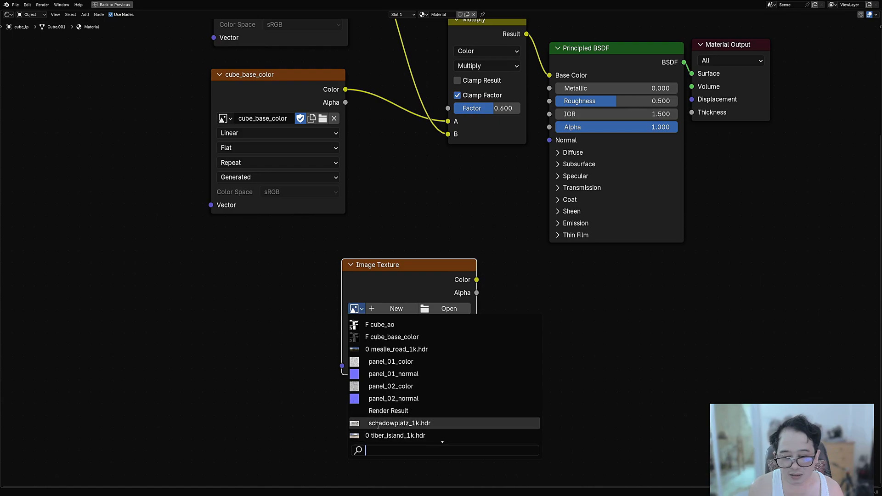
click(367, 373)
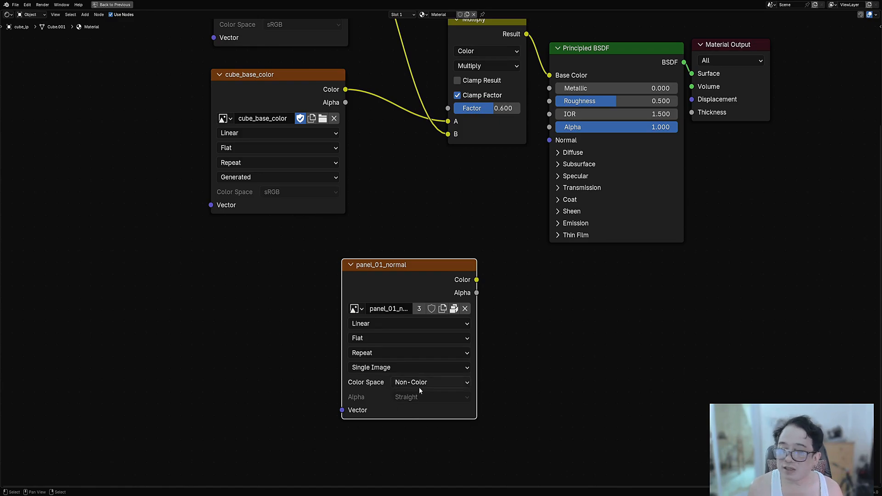
Step: Connect panel_01_normal's Color to the Principled BSDF's Normal input and move the texture node clear to make room between them
middle_drag(457, 276, 445, 314)
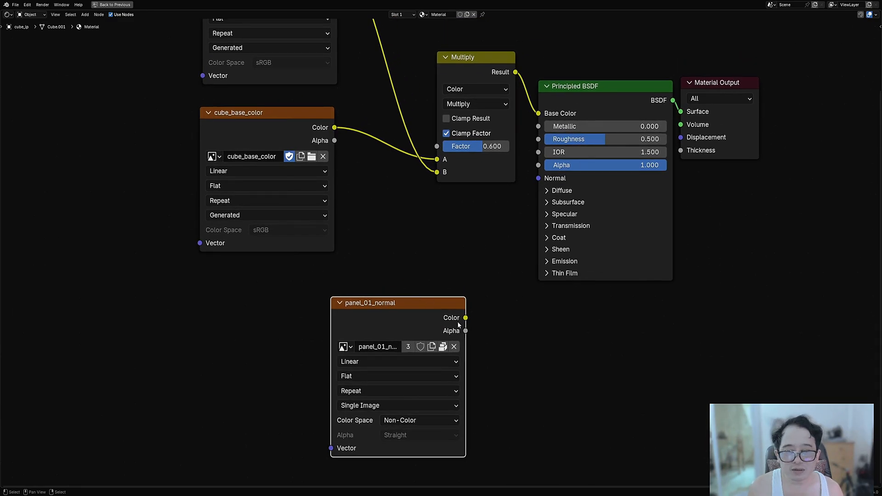
drag(466, 318, 538, 177)
drag(436, 303, 318, 329)
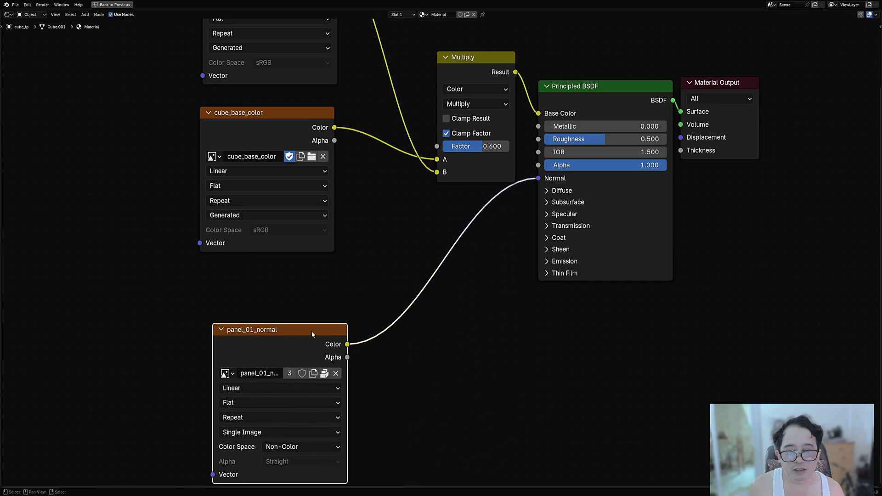
Step: Insert a Normal Map node into the link between panel_01_normal and the Principled BSDF's Normal input
key(shift+a)
mouse_move(399, 324)
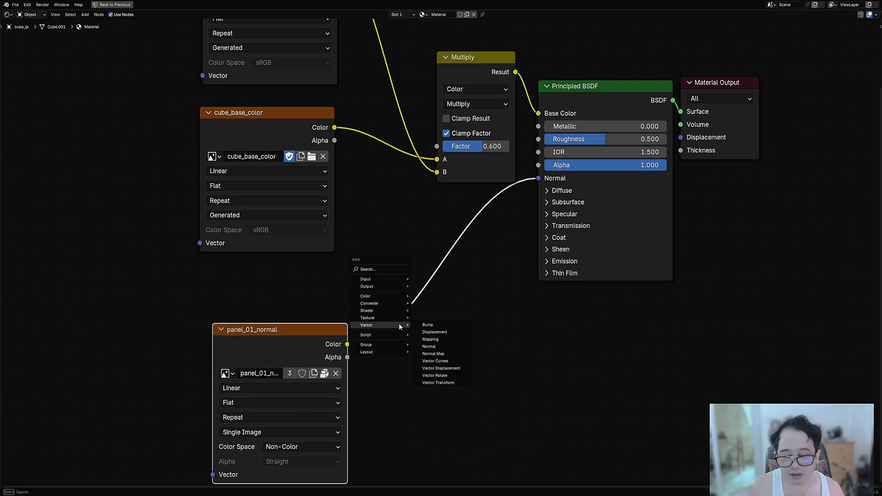
click(428, 352)
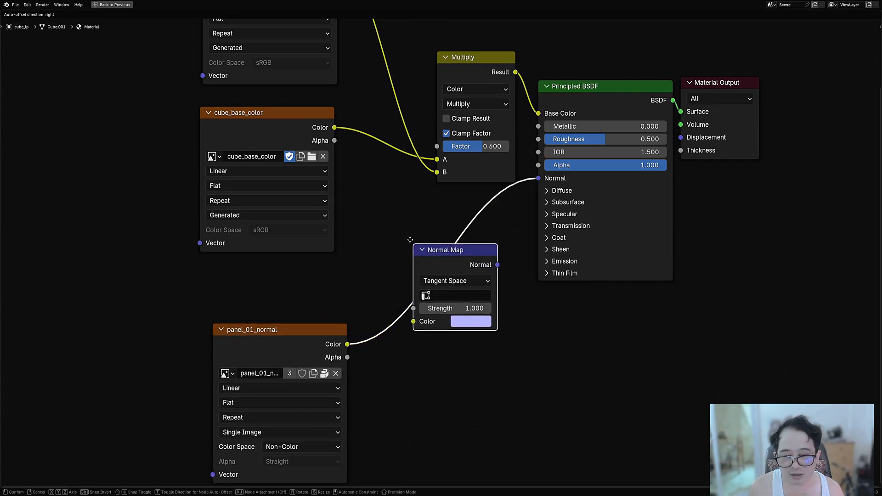
click(404, 229)
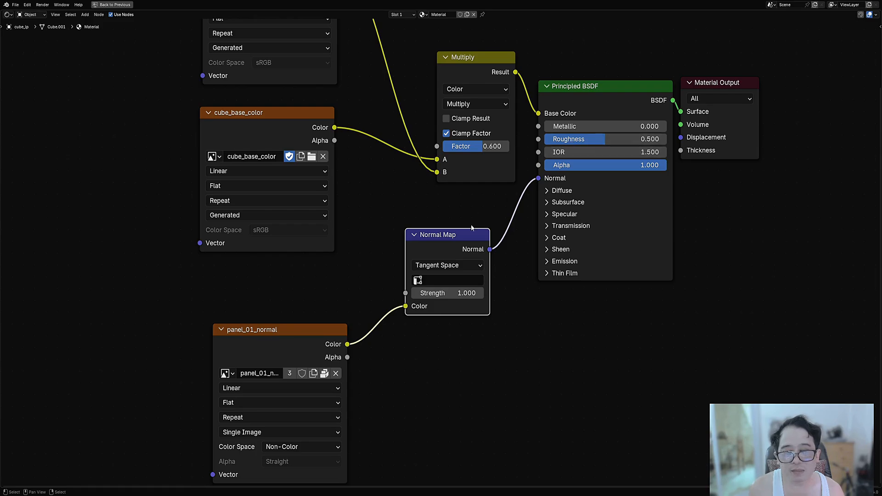
Step: Move the panel_01_normal node up beside the Normal Map node and check its Color Space options, keeping Non-Color
drag(319, 330, 309, 296)
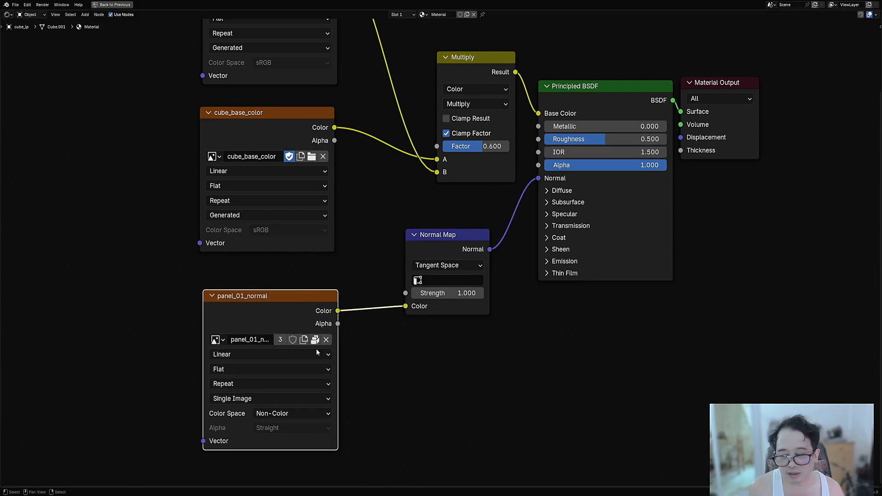
click(306, 415)
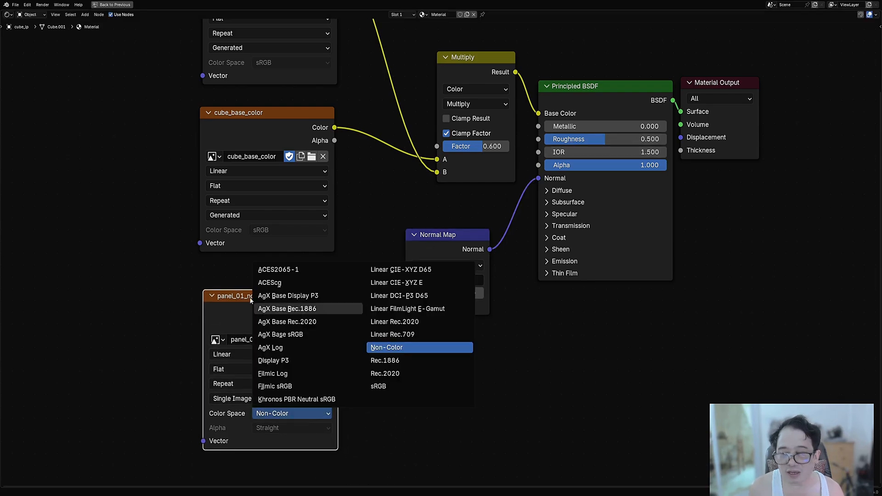
click(318, 414)
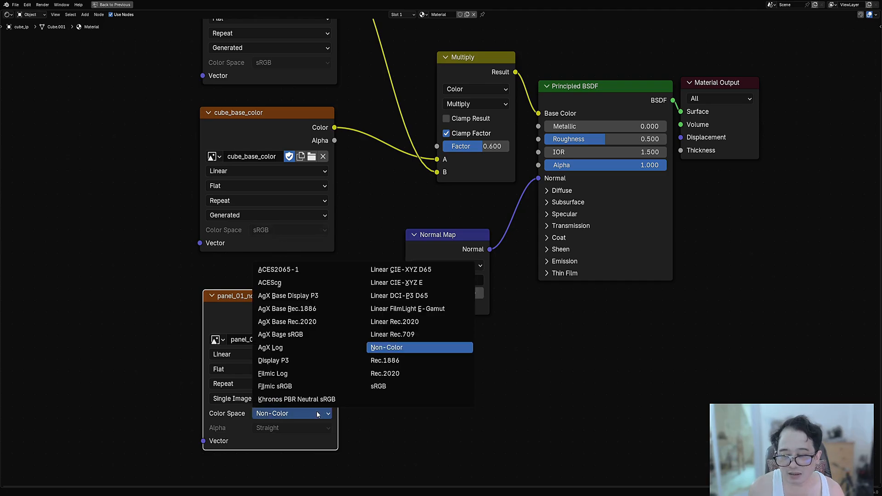
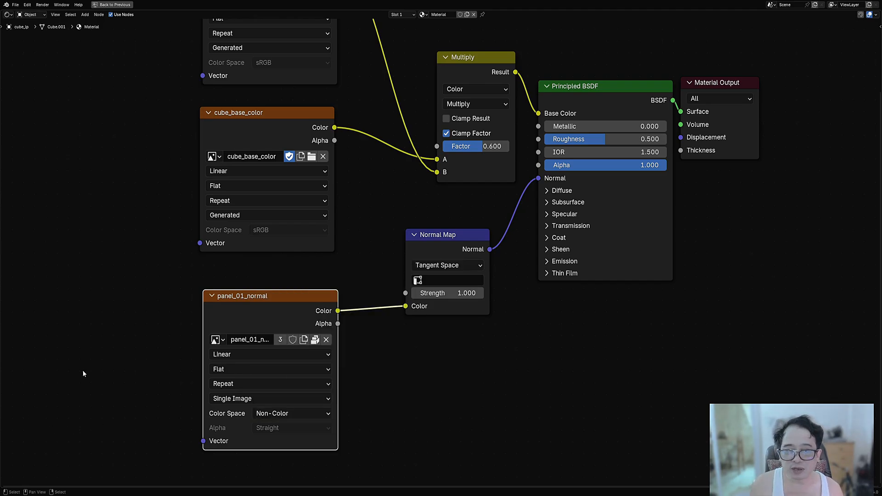
Step: Delete the panel_01_normal texture node and the Normal Map node from the material
key(x)
click(437, 246)
key(x)
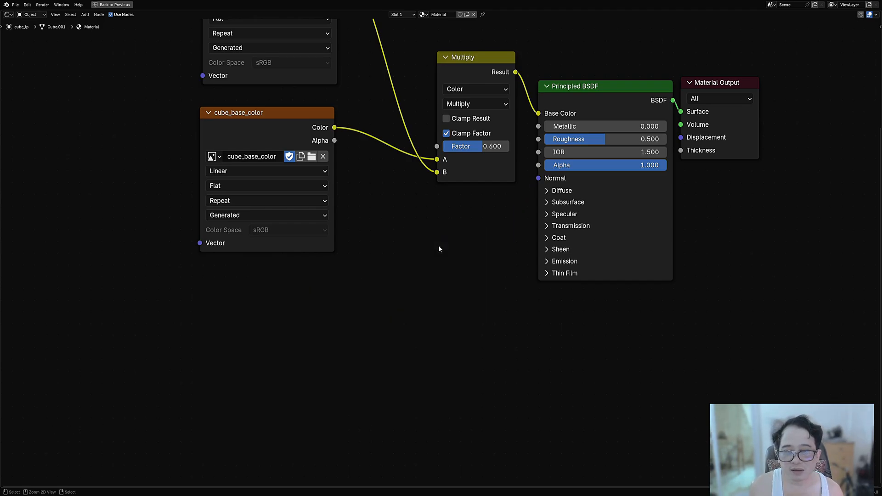
Step: Restore the multi-editor layout and hide the image editor's sidebar beside the cube_ao image
key(ctrl+space)
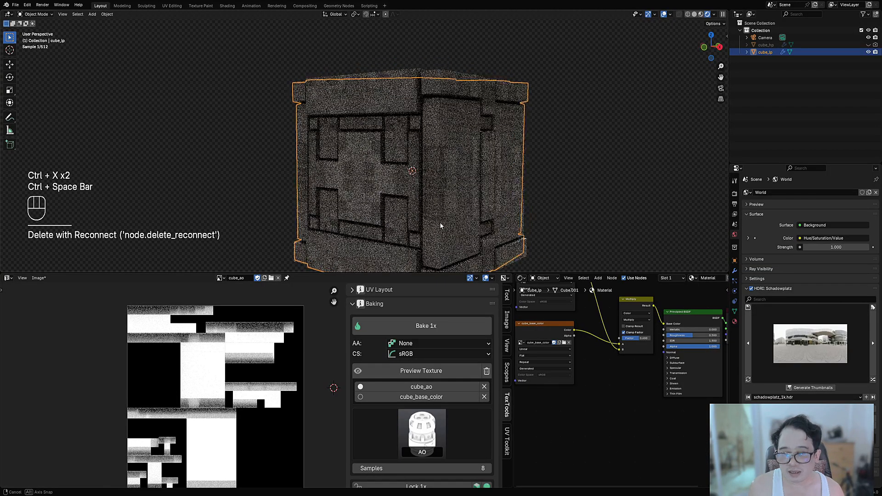
middle_drag(500, 251, 459, 253)
key(n)
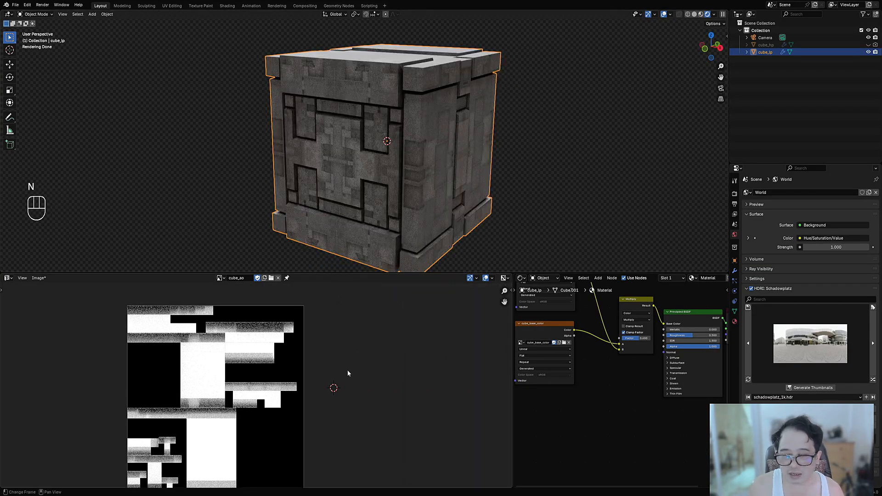
middle_drag(349, 374, 421, 360)
scroll(425, 344, down, 2)
scroll(425, 343, up, 2)
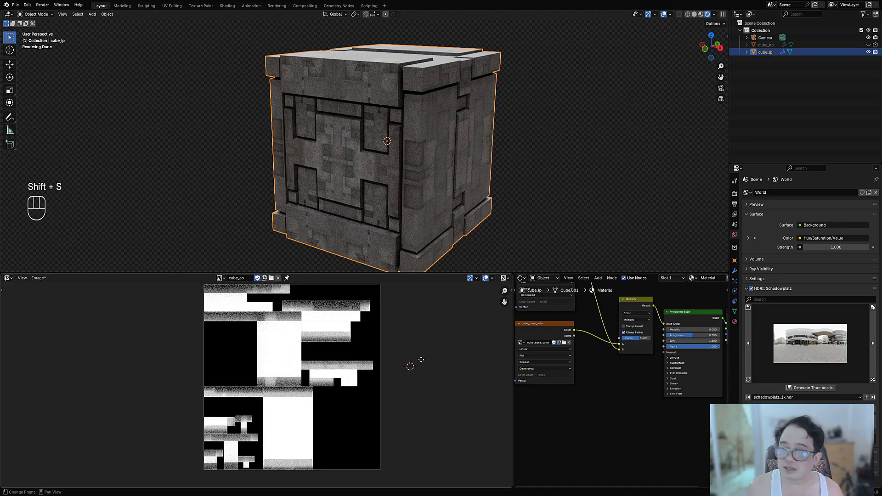
scroll(623, 343, down, 5)
middle_drag(623, 344, 623, 371)
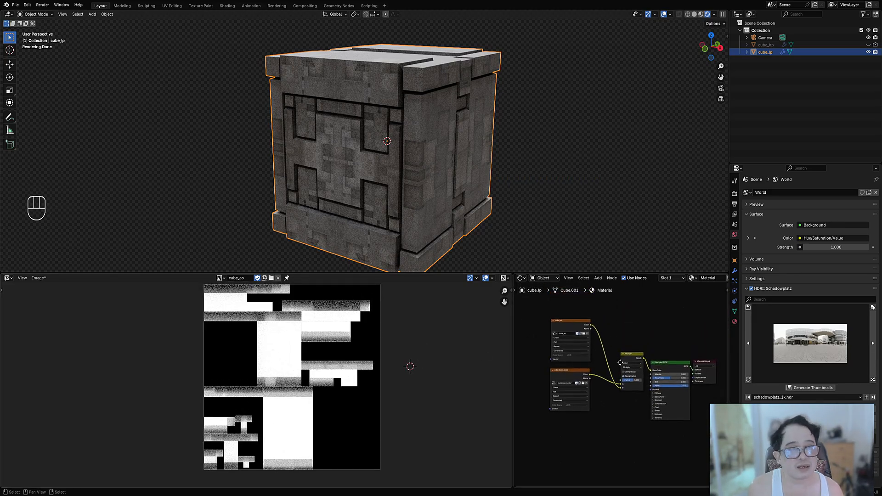
scroll(624, 371, up, 1)
Step: Switch the 3D viewport to solid shading, and unhide and select the high-poly cube_hp
middle_drag(446, 187, 442, 197)
key(z)
click(475, 171)
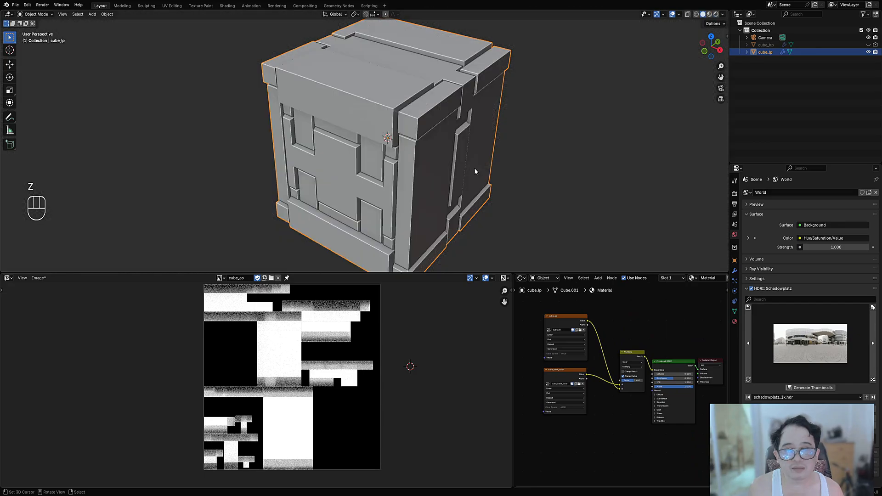
click(412, 161)
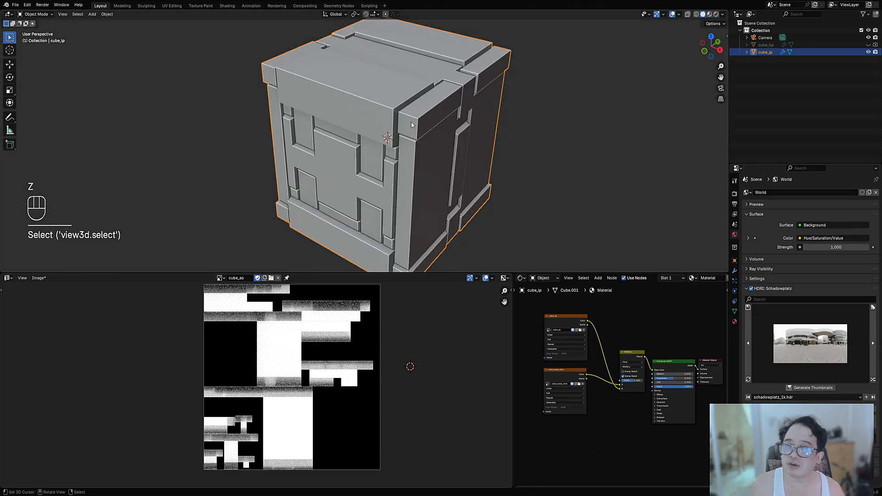
middle_drag(457, 208, 499, 173)
click(868, 44)
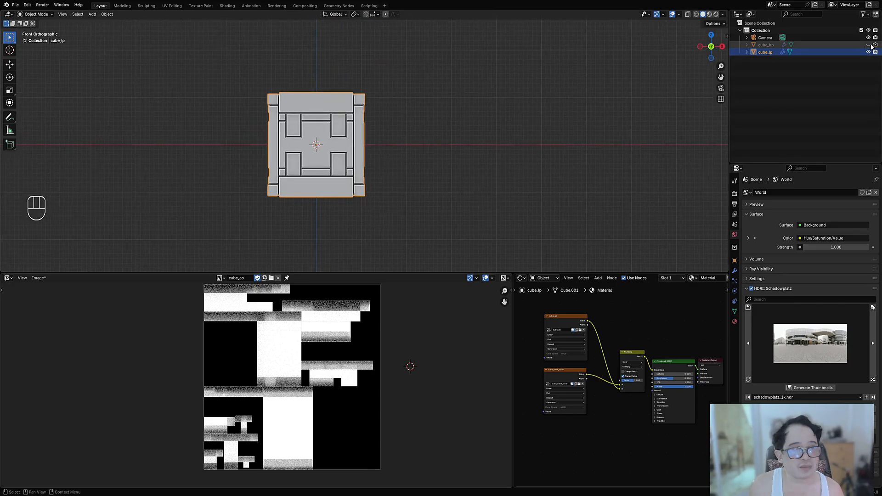
click(360, 137)
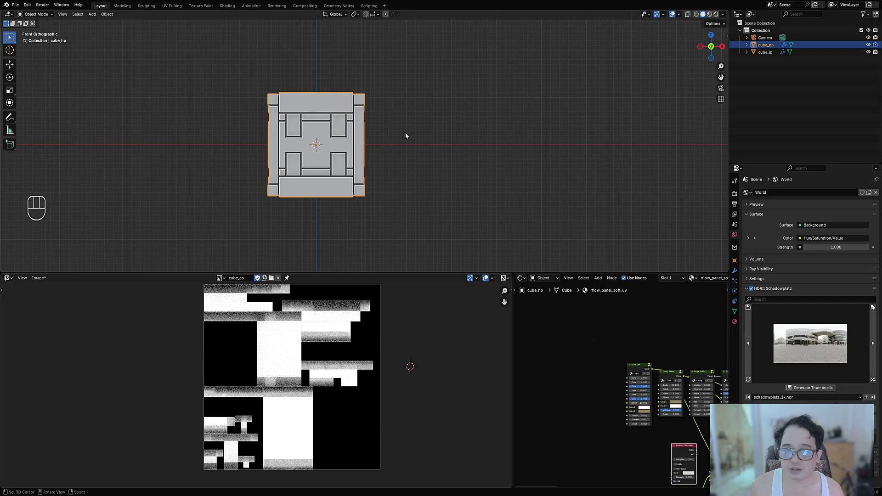
Step: Add a new cube and move it along the X axis until it stands clear beside the panelled cubes
scroll(406, 136, up, 2)
key(shift+a)
mouse_move(406, 142)
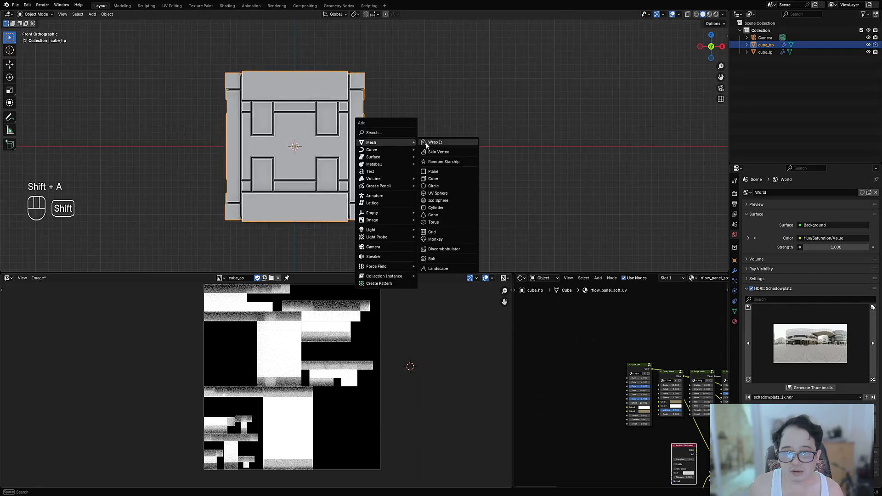
click(462, 178)
key(g)
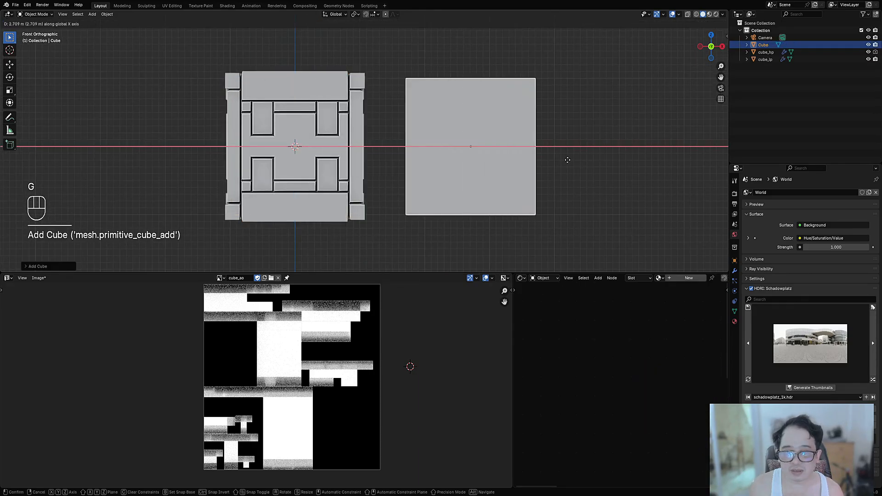
click(595, 160)
middle_drag(595, 160, 496, 200)
Step: Maximize the 3D viewport and apply Auto Mirror to the new cube on the X, Y and Z axes
key(ctrl+space)
click(484, 203)
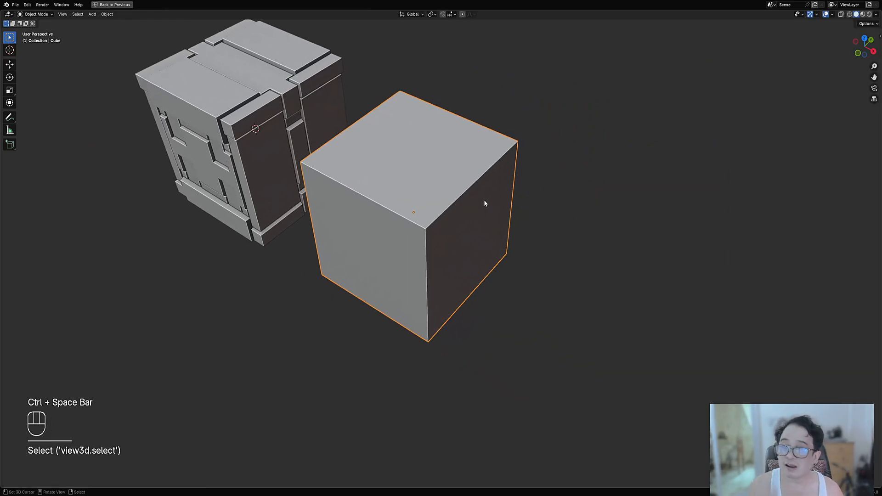
key(shift+ctrl+x)
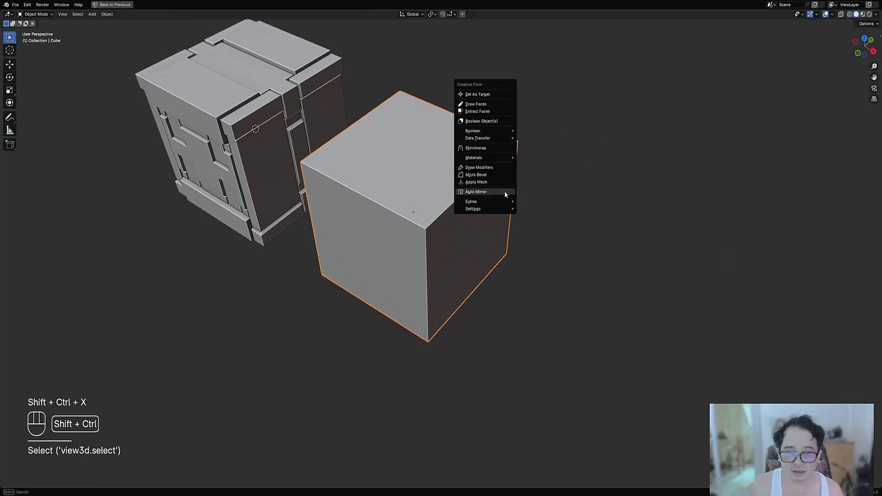
key(Tab)
key(Tab)
key(shift+ctrl+x)
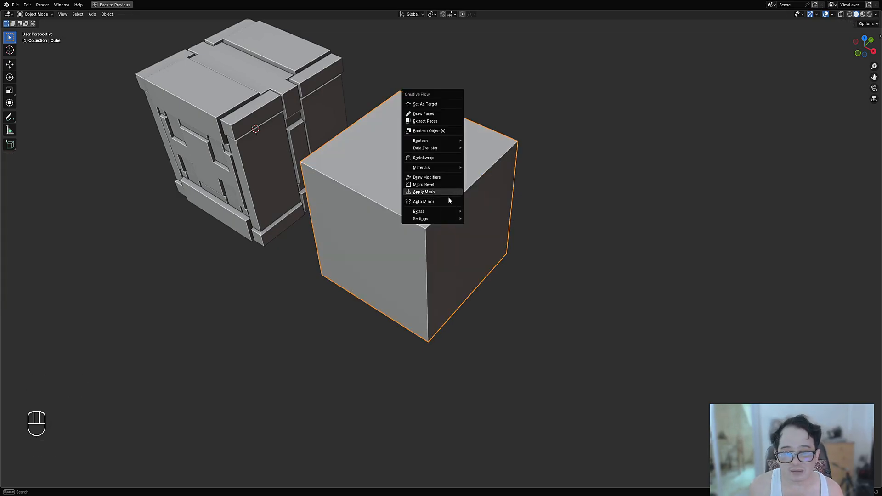
click(448, 200)
key(x)
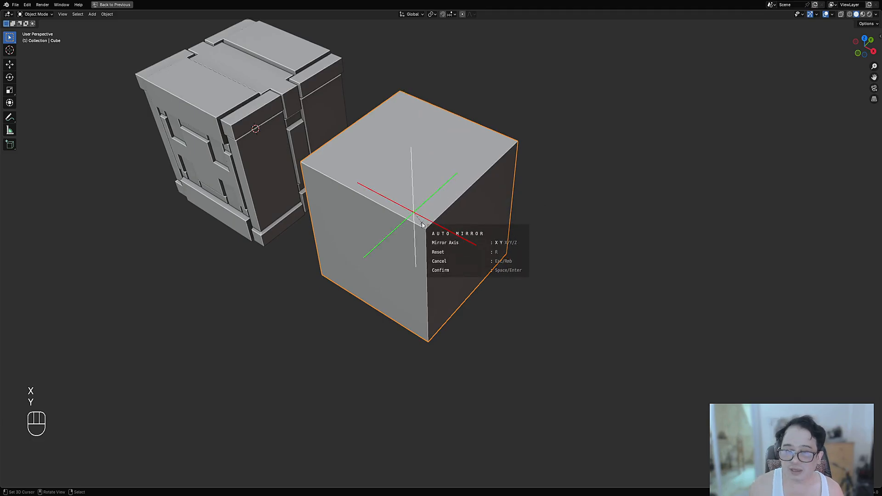
key(z)
key(space)
Step: Select all the new cube's faces and apply Random Panels with 6 subdivision cuts and a panel amount of 60%
key(Tab)
key(a)
key(Tab)
key(shift+q)
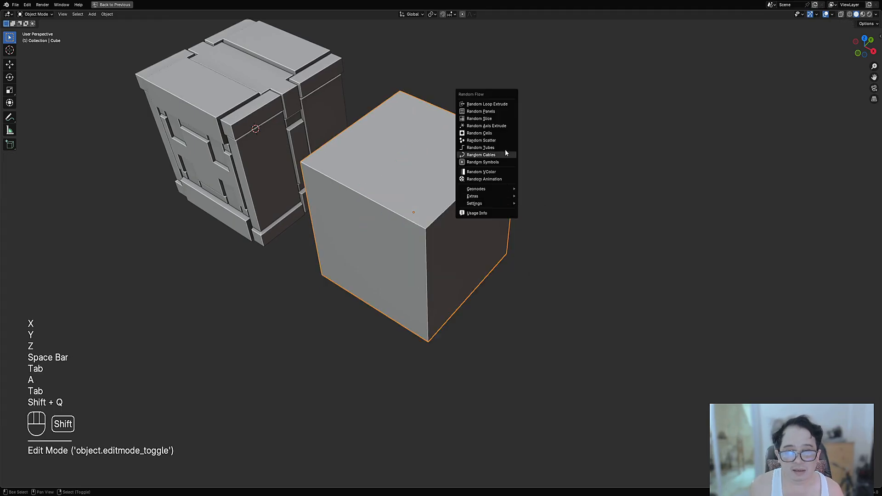
click(493, 111)
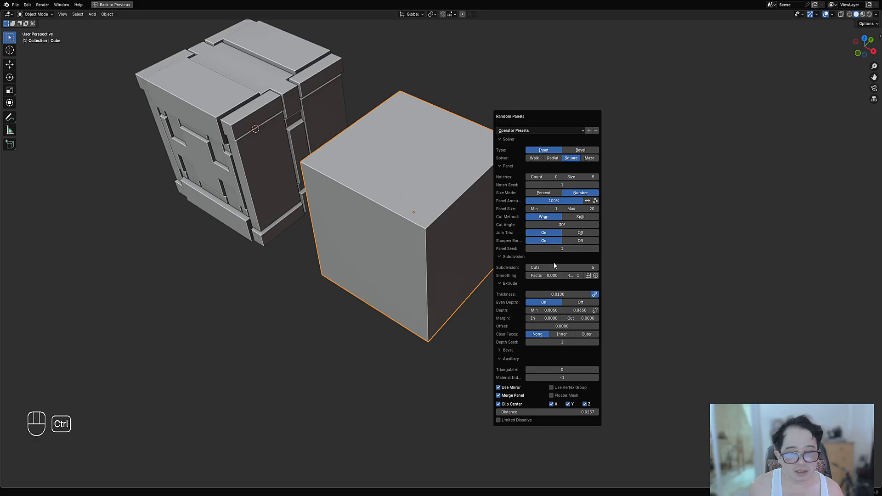
ctrl+scroll(553, 266, up, 1)
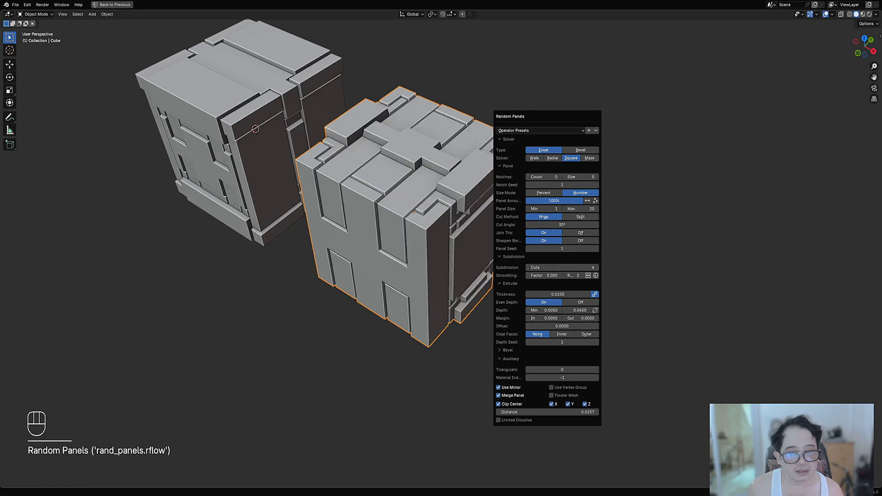
drag(571, 201, 558, 200)
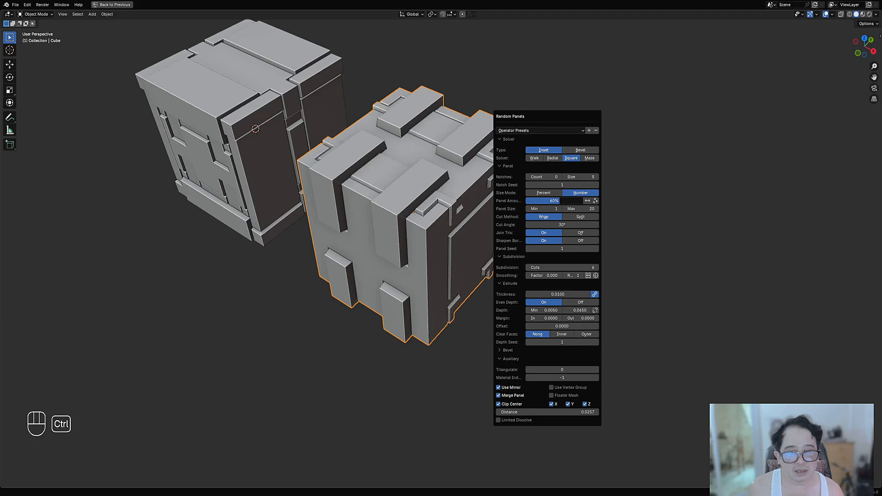
Step: Examine the panels merged into the cube's mesh in both object and edit mode, with the face selection cleared
middle_drag(639, 268, 570, 252)
shift+middle_drag(532, 203, 542, 275)
scroll(542, 275, up, 4)
middle_drag(460, 257, 522, 268)
scroll(522, 268, down, 2)
key(shift+alt+z)
key(shift+alt+z)
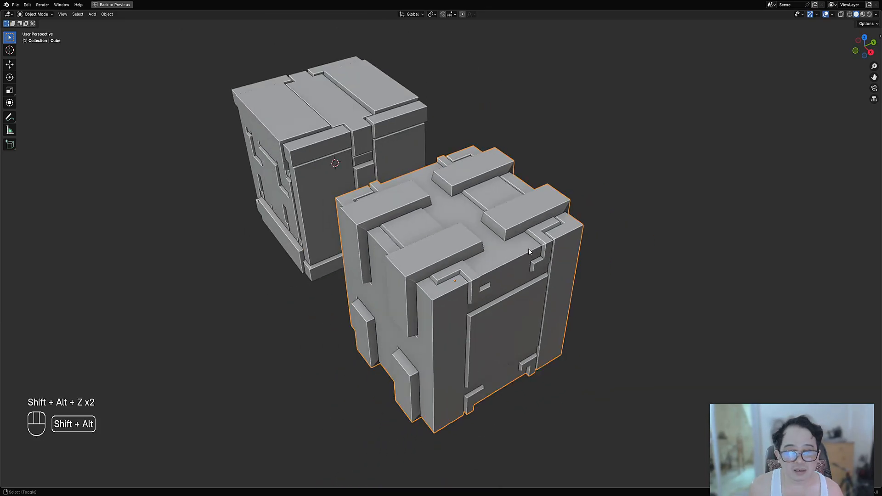
key(Tab)
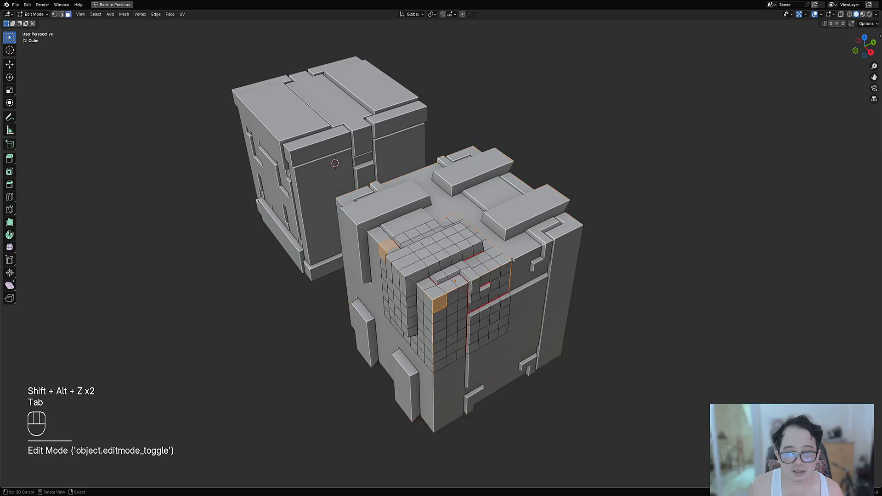
key(alt+a)
key(Tab)
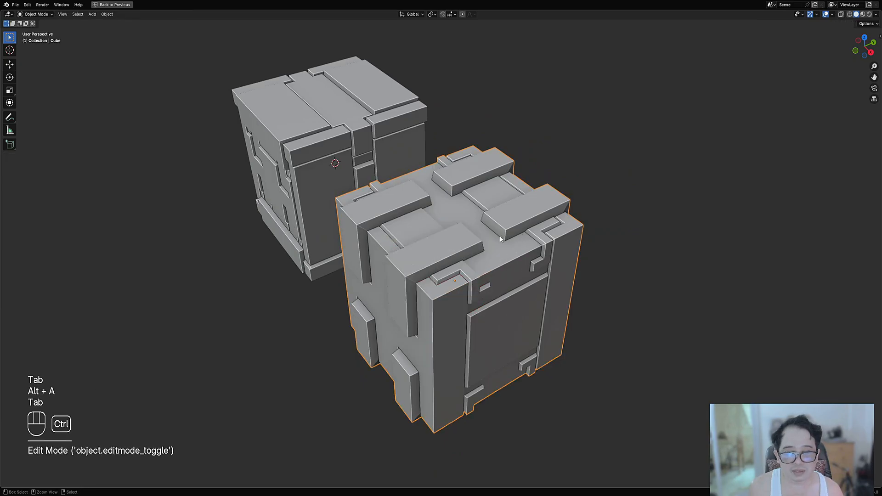
Step: Undo the merged panels and rerun Random Panels with Merge Panel off and the extra toggle beside Panel Amount enabled
key(ctrl+z)
key(ctrl+z)
key(ctrl+z)
key(ctrl+z)
key(ctrl+z)
key(shift+q)
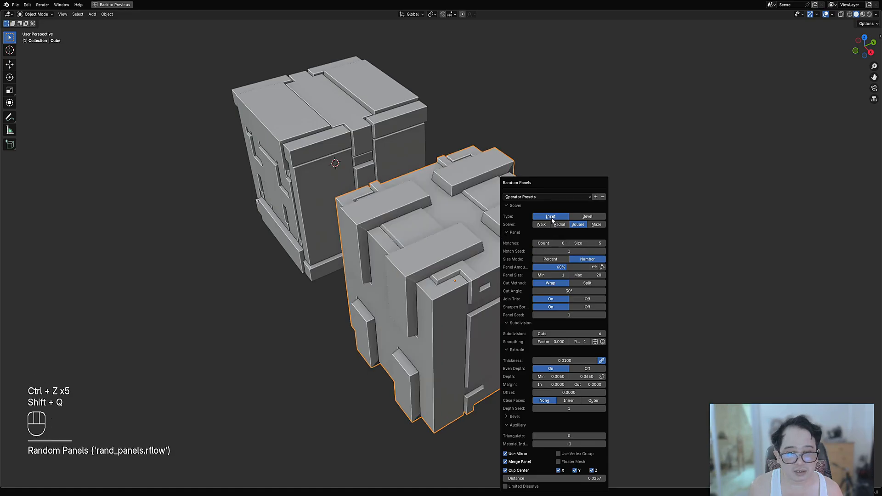
click(521, 463)
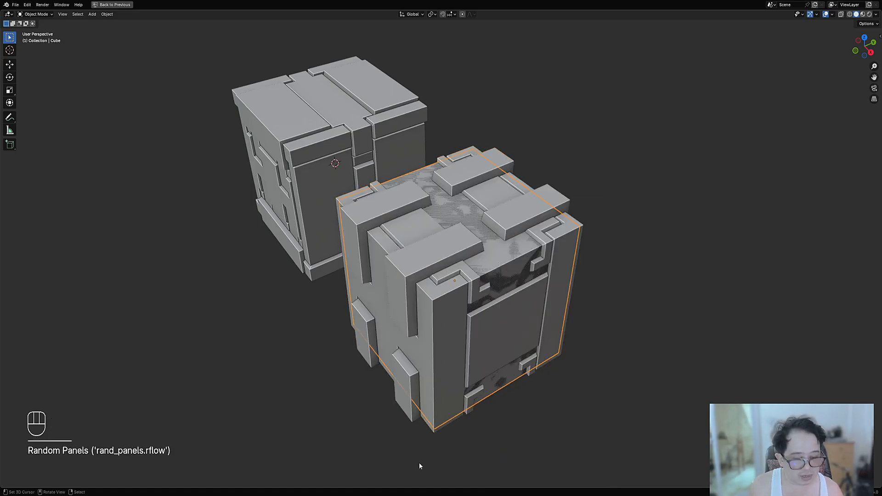
key(F9)
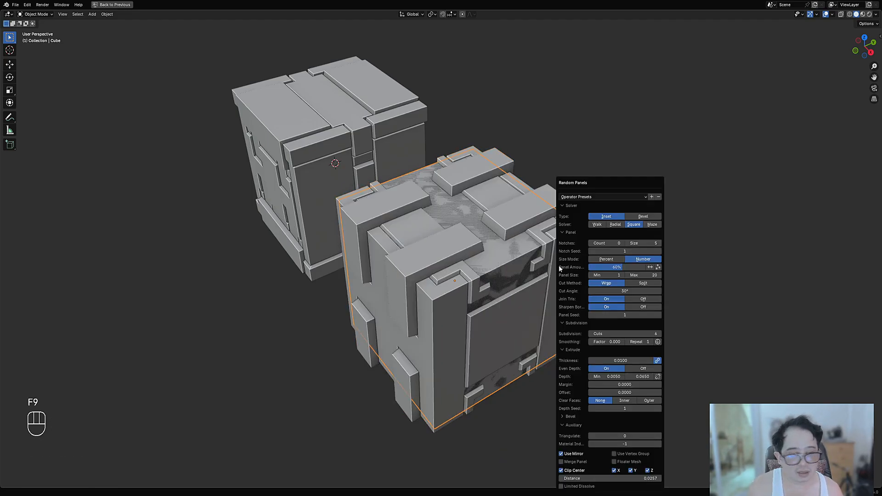
click(658, 269)
Step: Inspect the separate panel object's mesh and try moving it off the base cube, cancelling the move
key(Tab)
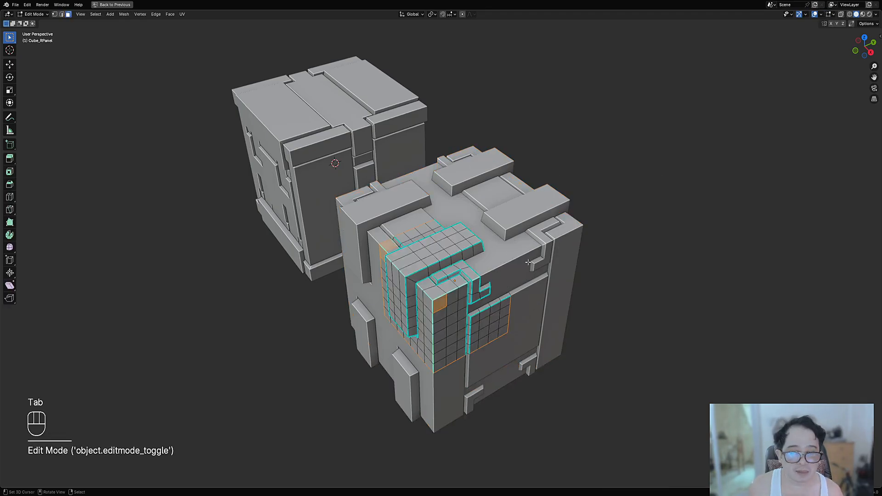
key(Tab)
click(528, 262)
key(g)
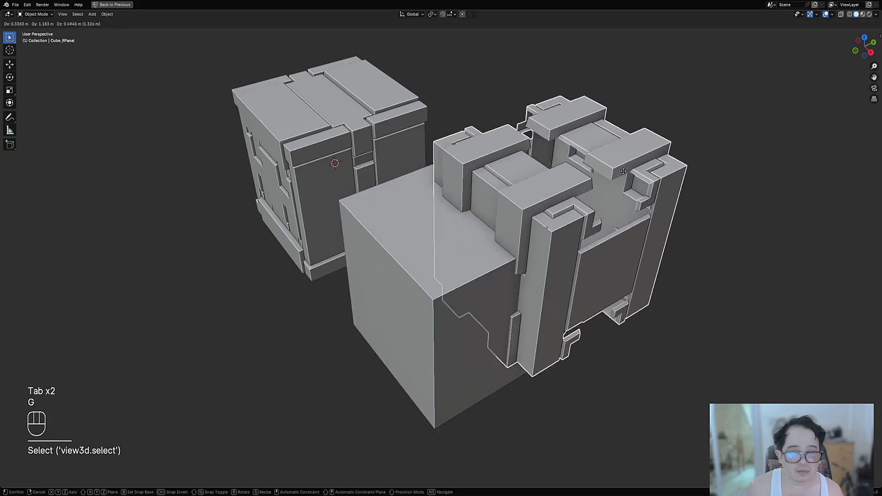
right_click(506, 221)
Step: Select the base cube beneath the panels and make its top face and one adjoining side face the only selected faces
click(500, 252)
key(Tab)
key(alt+a)
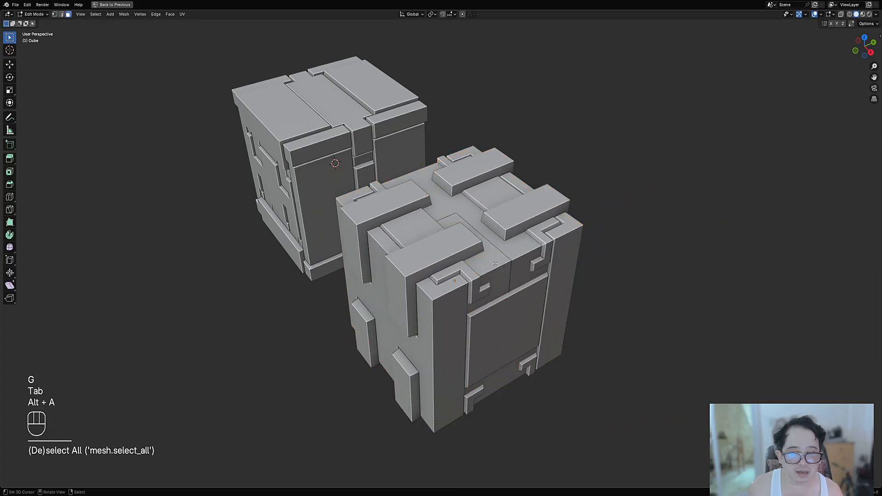
right_click(495, 263)
shift+right_click(495, 281)
shift+middle_drag(589, 272, 543, 260)
key(Tab)
Step: Add another Random Panels layer on the base cube's selected faces with 6 subdivision cuts and a maximum depth of 0.0430
key(shift+q)
click(585, 216)
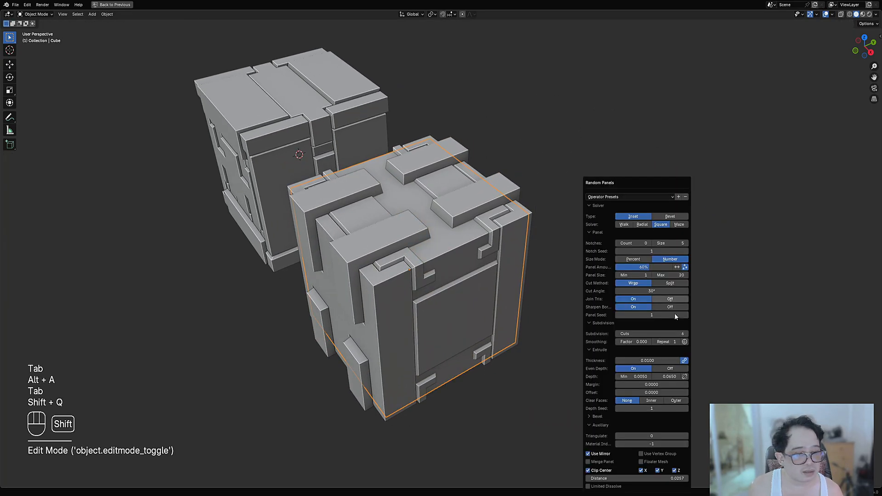
ctrl+scroll(659, 334, up, 2)
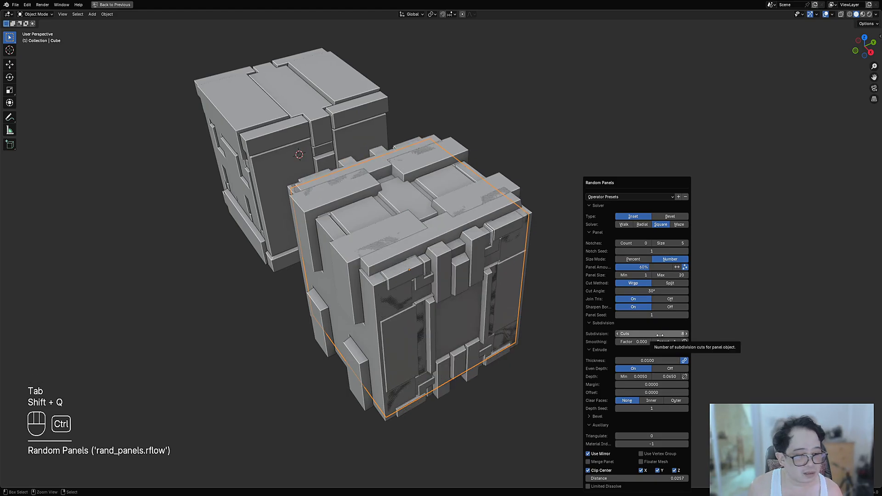
drag(666, 377, 652, 377)
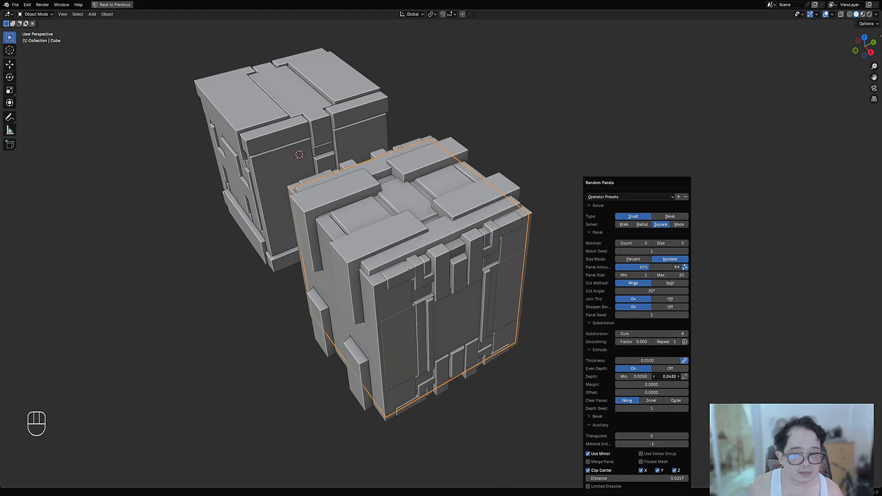
Step: Inspect the new panels, select the base cube together with all its panel layers, and save the file
middle_drag(409, 313, 420, 180)
click(406, 229)
key(Tab)
key(Tab)
click(532, 332)
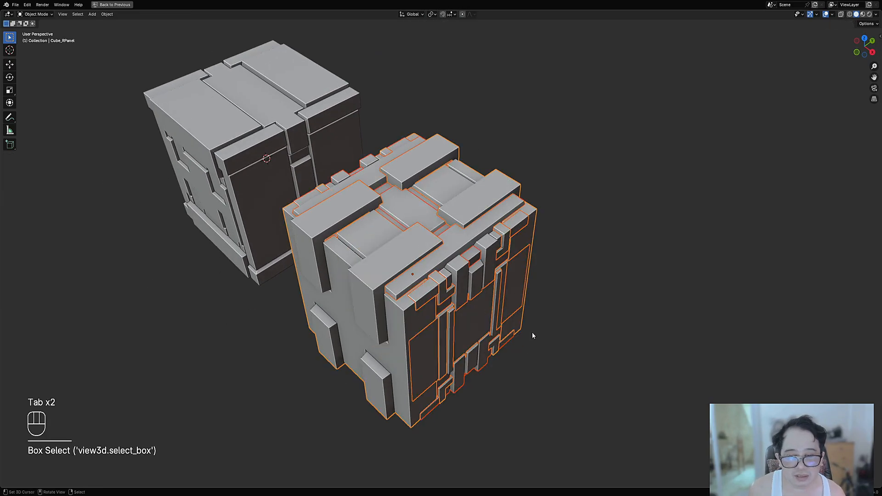
middle_drag(526, 316, 535, 330)
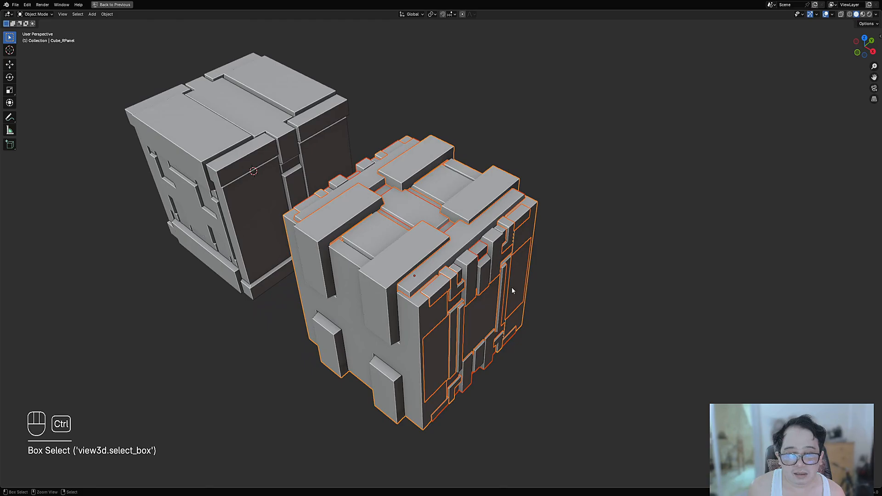
key(ctrl+s)
shift+middle_drag(511, 287, 510, 187)
key(shift+z)
key(shift+z)
Step: Try merging the selected objects into Cube with Merge Objects, using the Fast solver and a target offset of 0.001
key(shift+q)
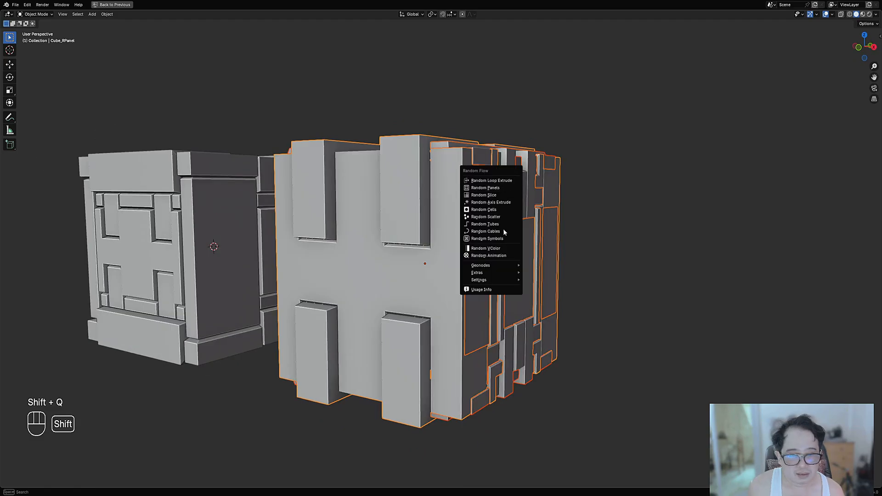
mouse_move(504, 274)
mouse_move(569, 293)
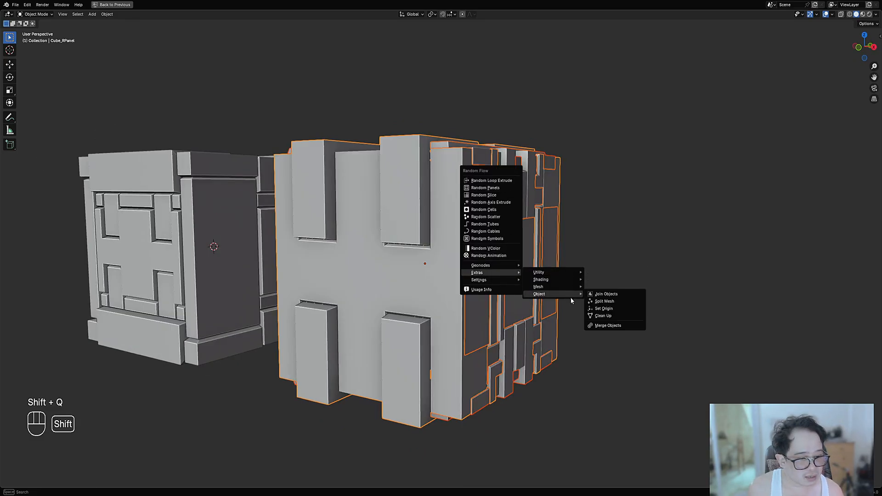
click(608, 325)
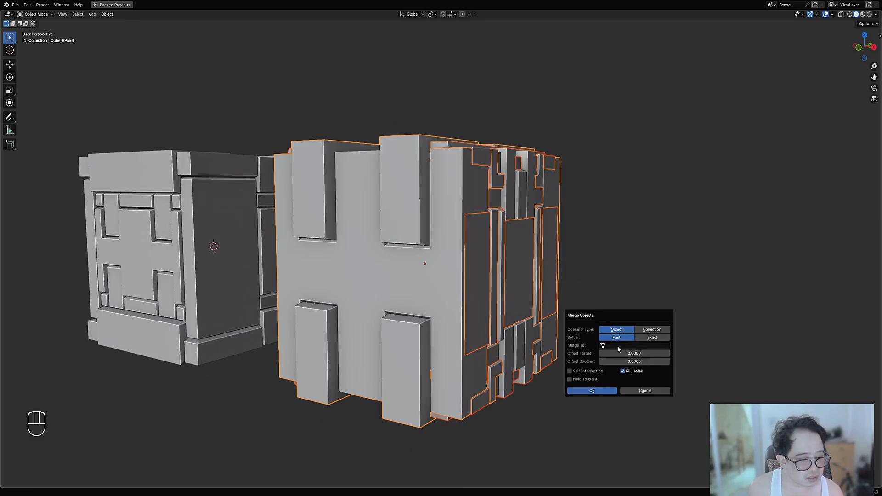
click(618, 347)
click(615, 357)
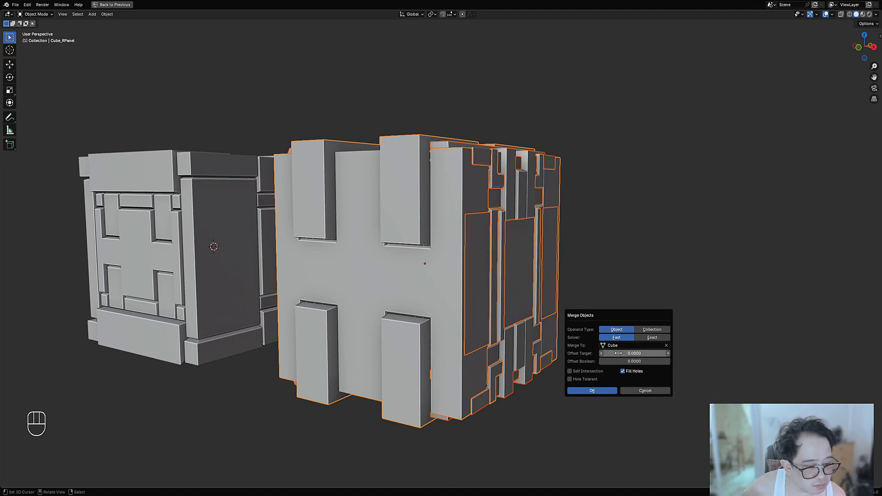
click(620, 353)
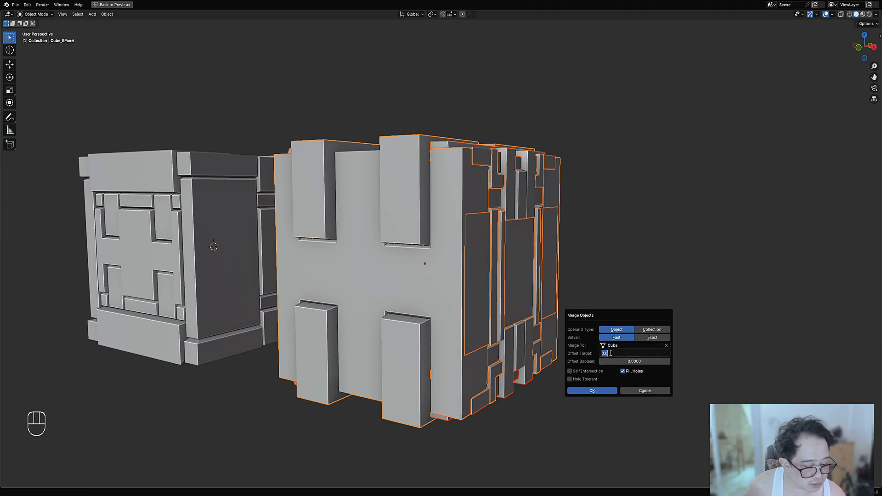
text(.001)
key(Return)
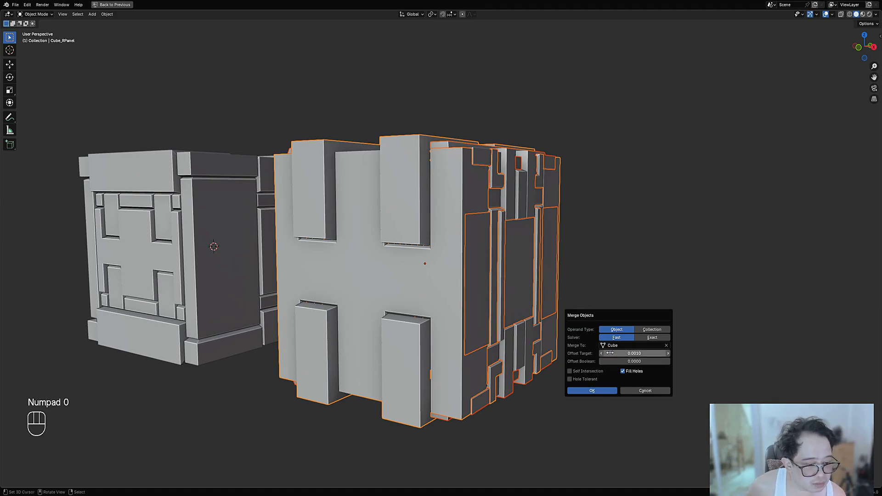
click(610, 353)
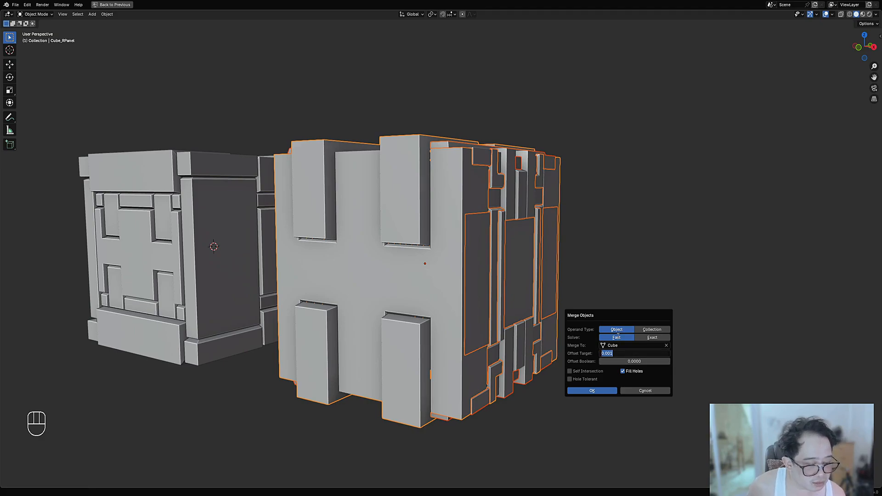
click(618, 338)
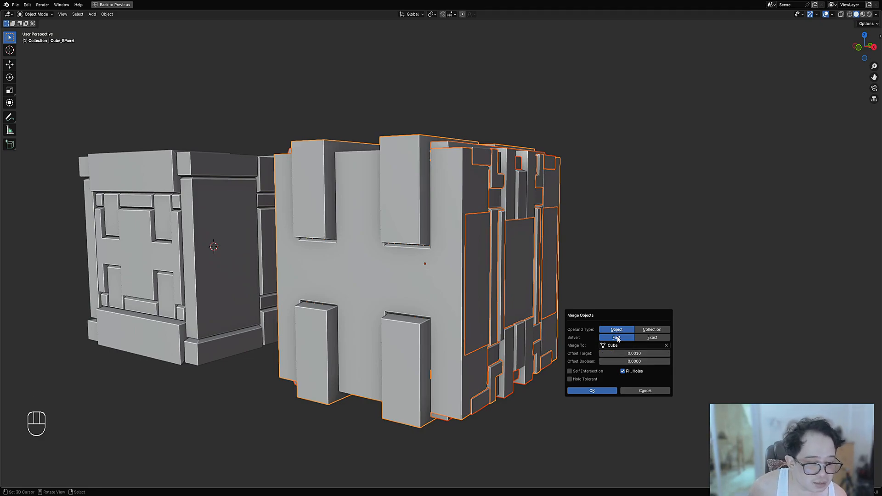
click(593, 390)
Step: Inspect the merged mesh and try the Collection operand type in the merge settings, returning to Object with the Fast solver
scroll(541, 250, up, 10)
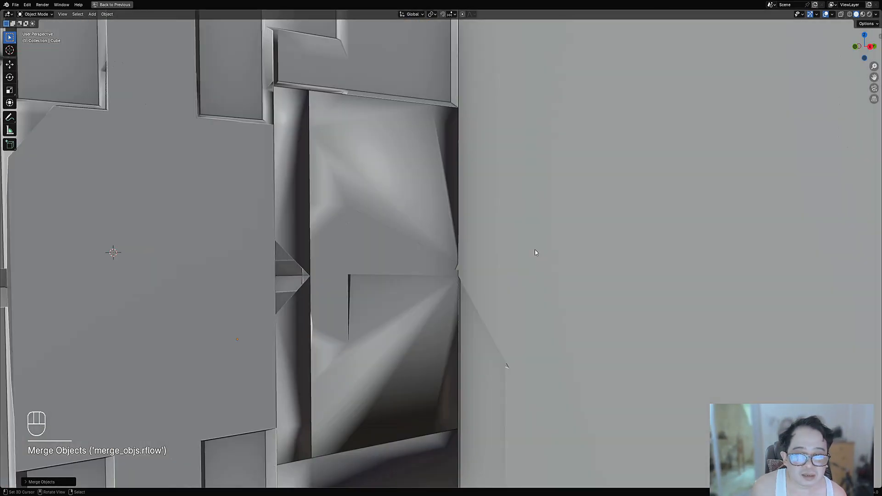
middle_drag(535, 250, 557, 255)
scroll(536, 248, down, 10)
scroll(560, 255, up, 1)
key(F9)
key(F9)
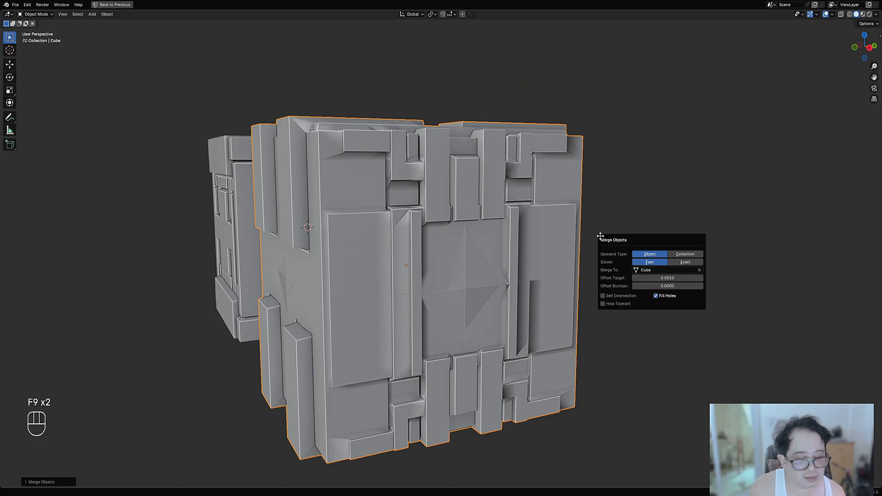
click(672, 263)
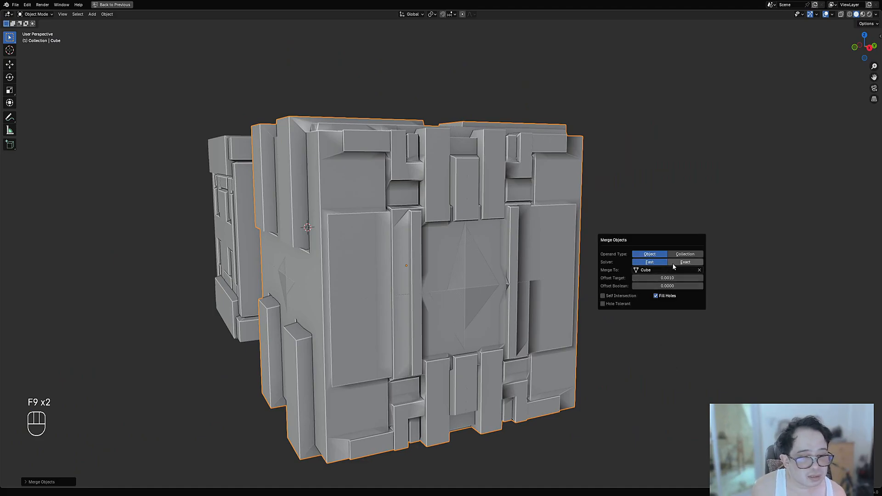
click(661, 262)
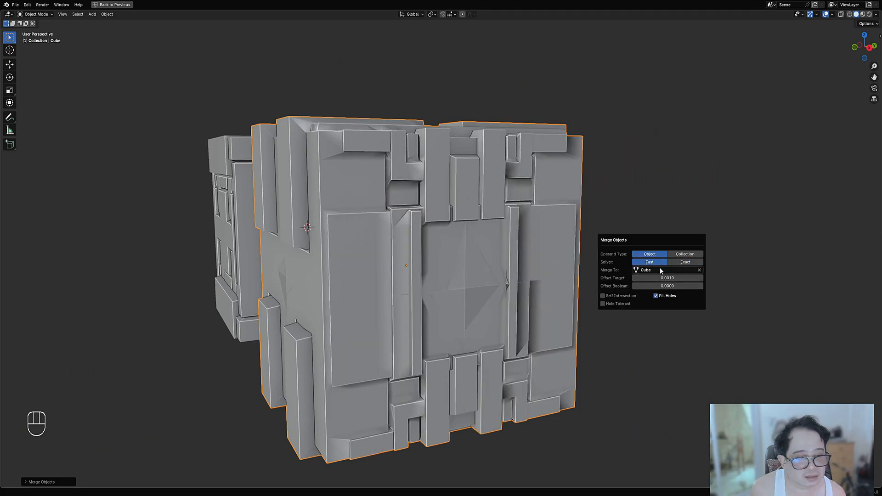
click(678, 255)
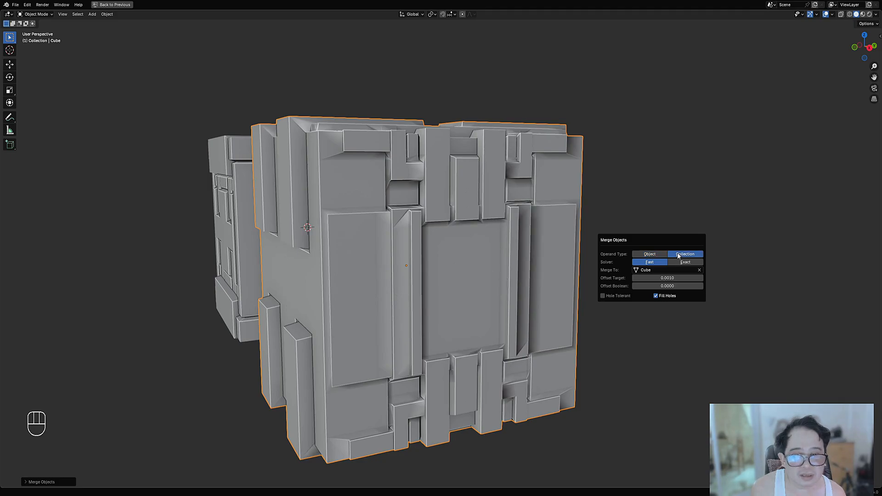
click(664, 253)
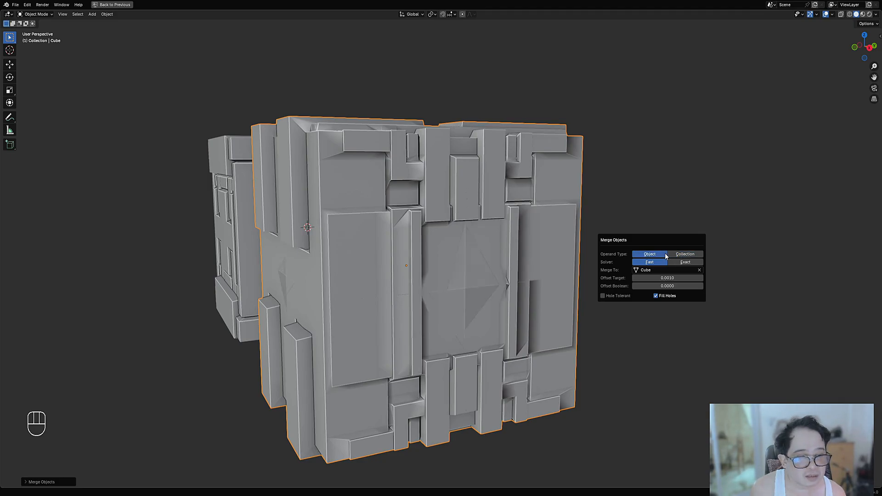
Step: Try a boolean offset of 0.001 on the merge with Fill Holes on, and reset it to 0
click(668, 284)
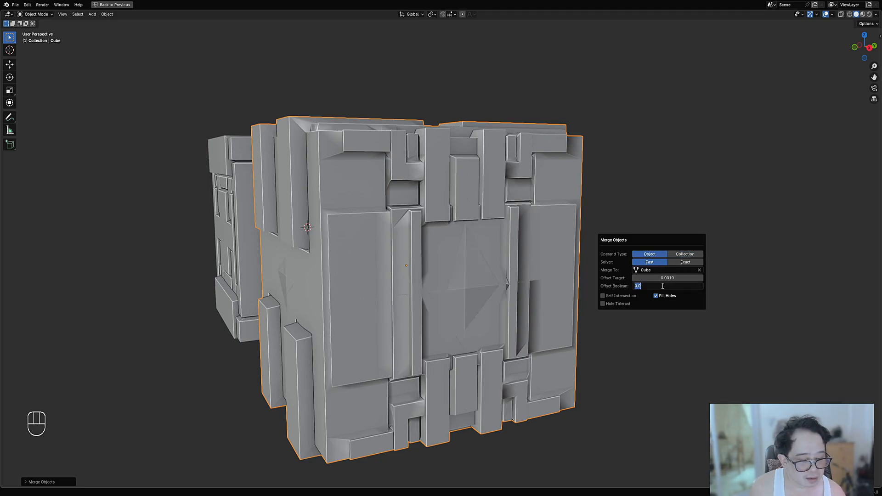
text(.001)
key(Return)
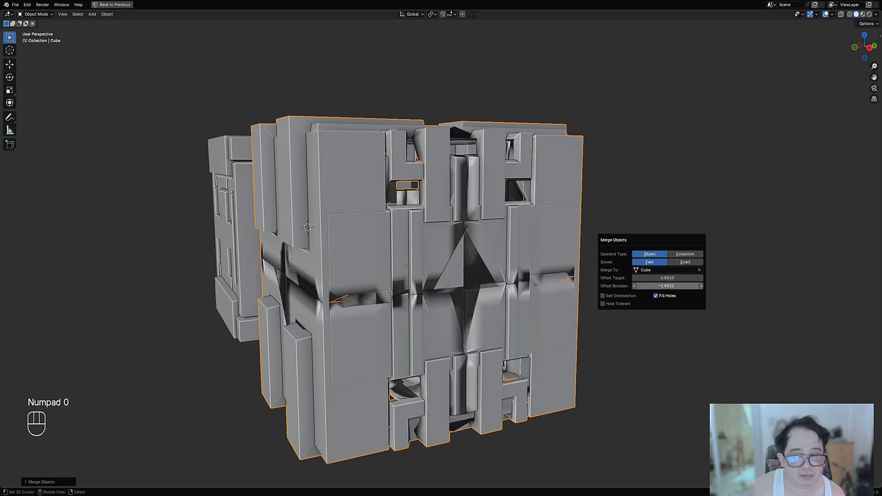
click(665, 286)
text(0)
key(Return)
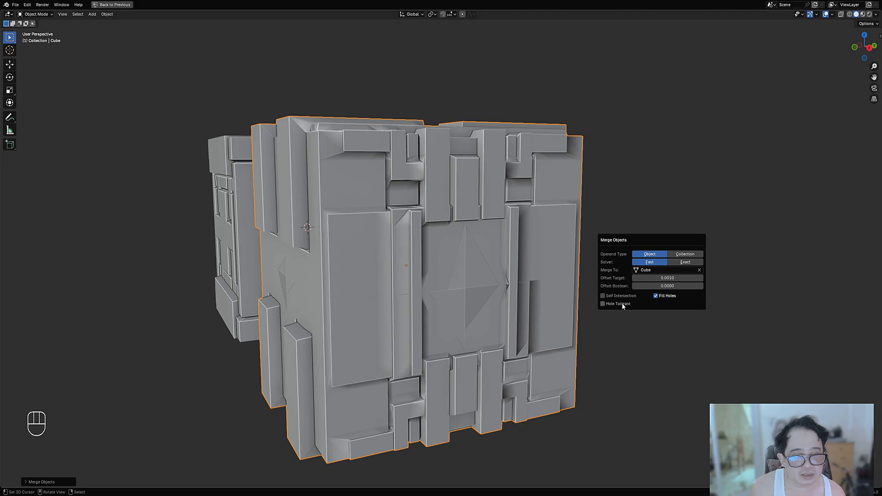
Step: Turn off Fill Holes for the merge and set the boolean offset to 0.001
click(656, 297)
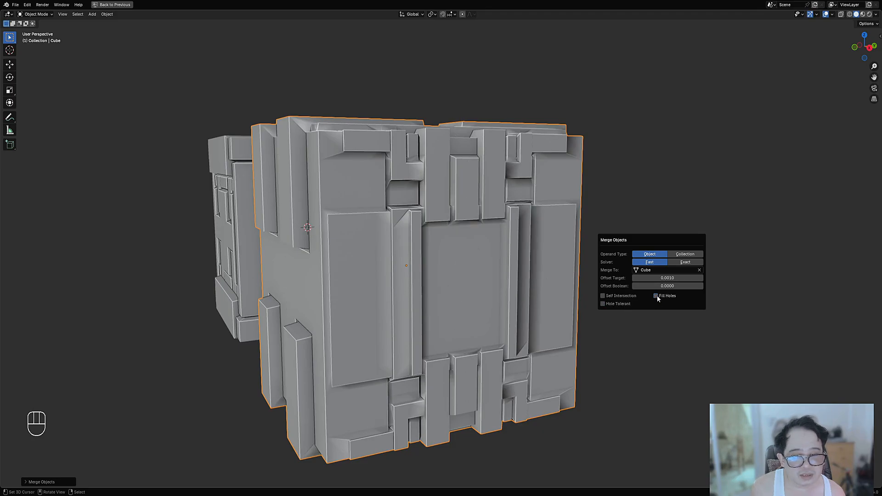
click(656, 296)
click(657, 296)
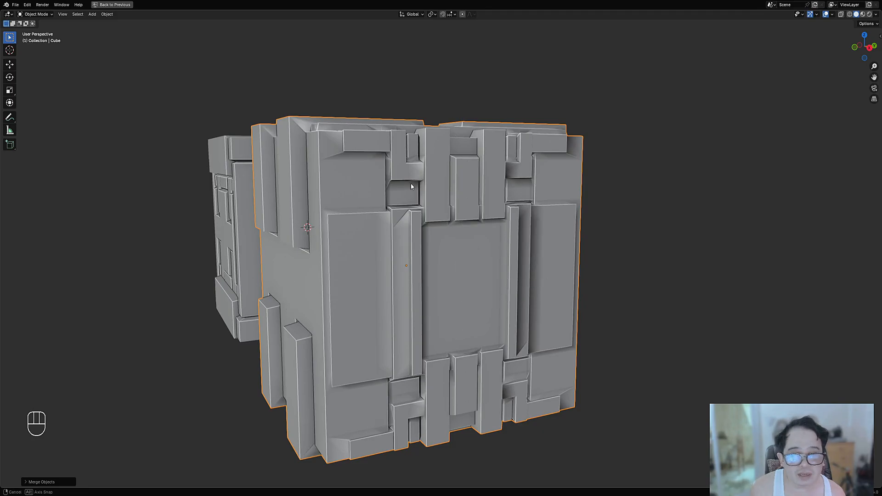
middle_drag(412, 184, 414, 207)
key(F9)
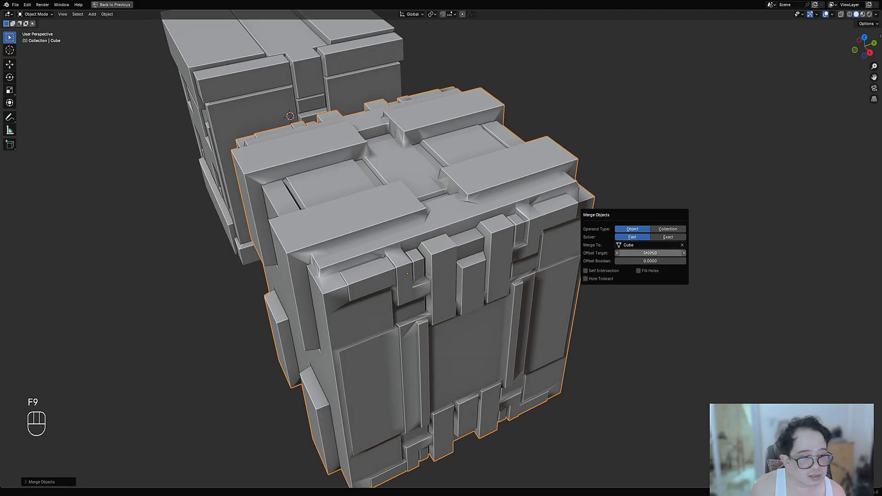
click(652, 260)
text(0.001)
key(Return)
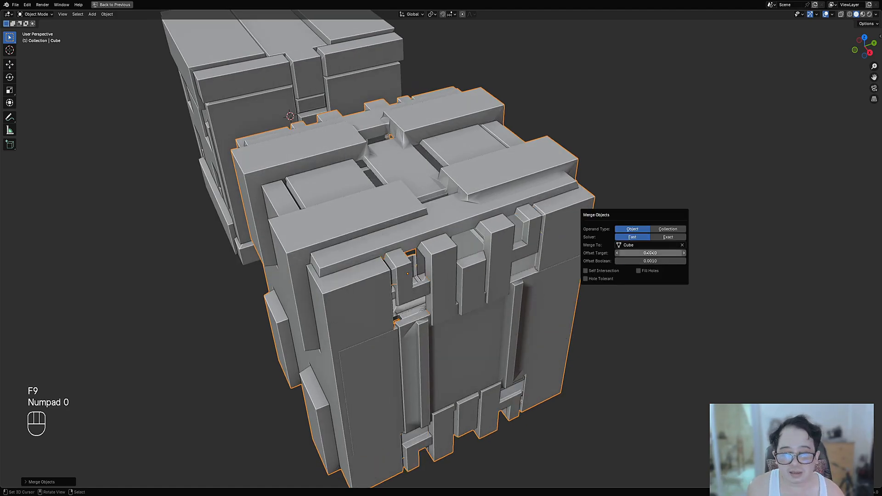
Step: Set the merge's target and boolean offsets to 0 and turn Fill Holes on
click(654, 271)
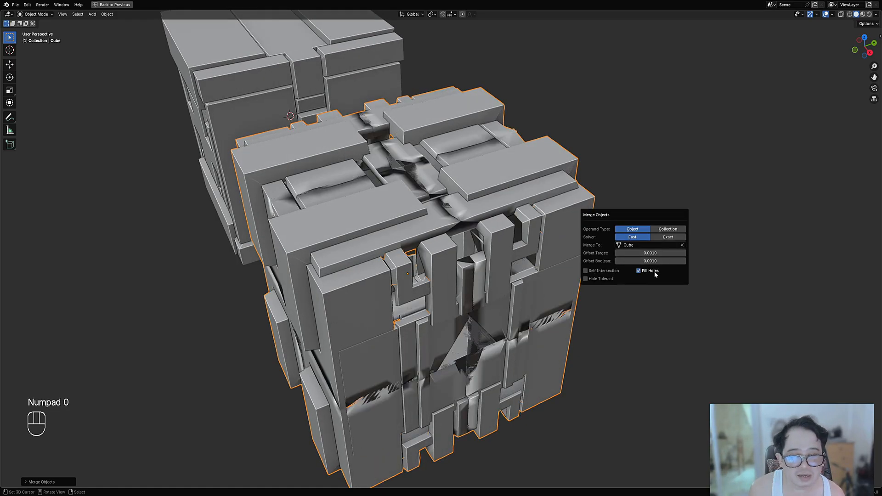
click(654, 271)
drag(650, 253, 641, 252)
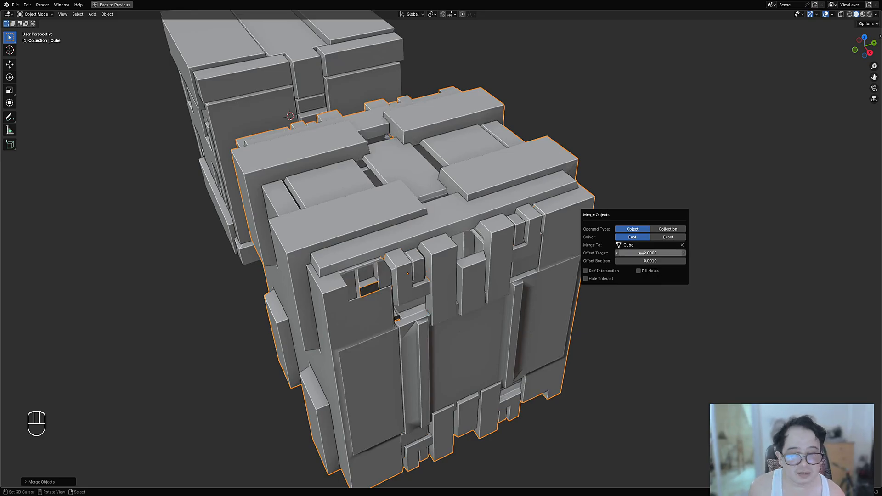
click(639, 271)
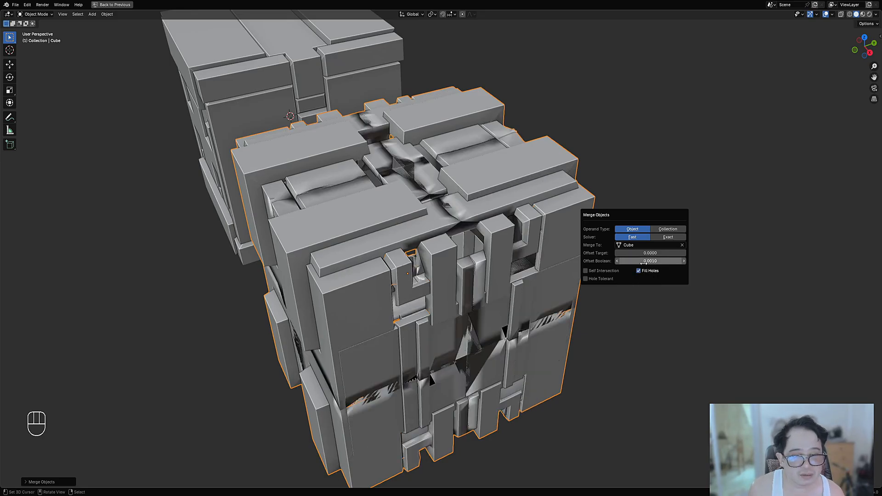
click(644, 261)
text(0)
key(Return)
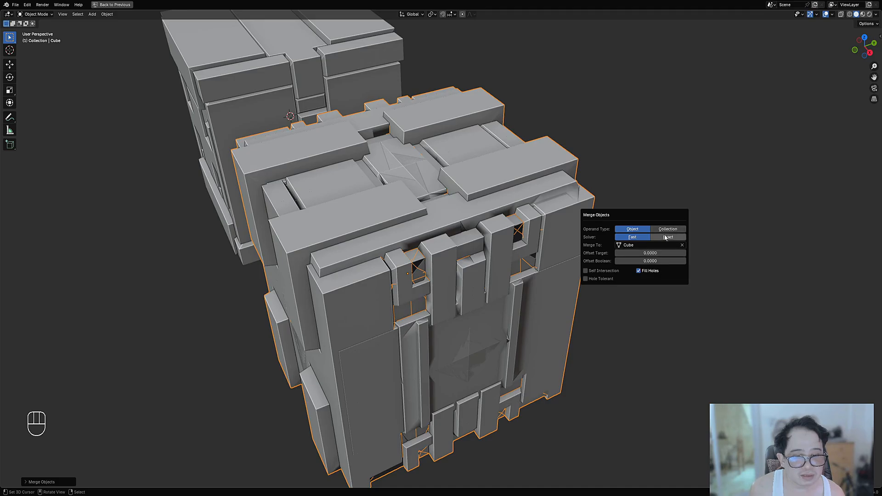
Step: Compare the Exact and Fast solvers on the merge and undo the object merge
click(666, 238)
click(628, 239)
middle_drag(514, 277, 498, 252)
key(ctrl+z)
Step: Duplicate the cube and its panel layers and place the copy about 3 m along the X axis
key(shift+d)
key(x)
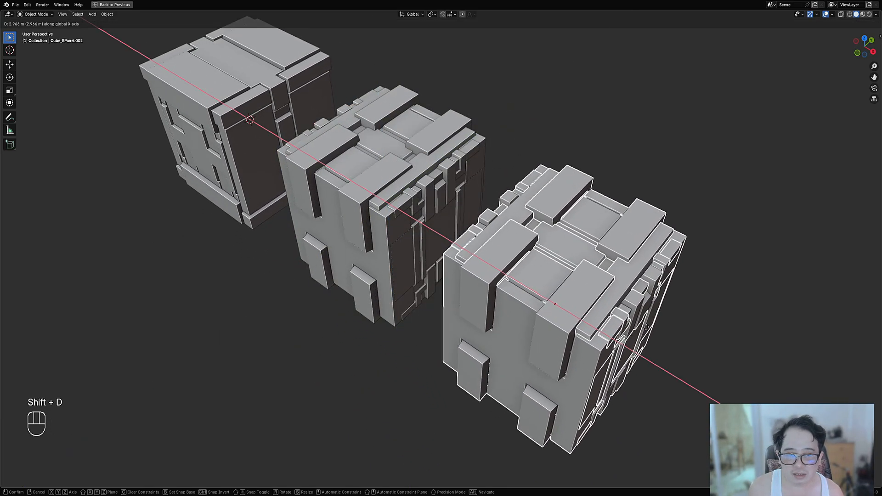
click(641, 323)
shift+middle_drag(648, 320, 604, 308)
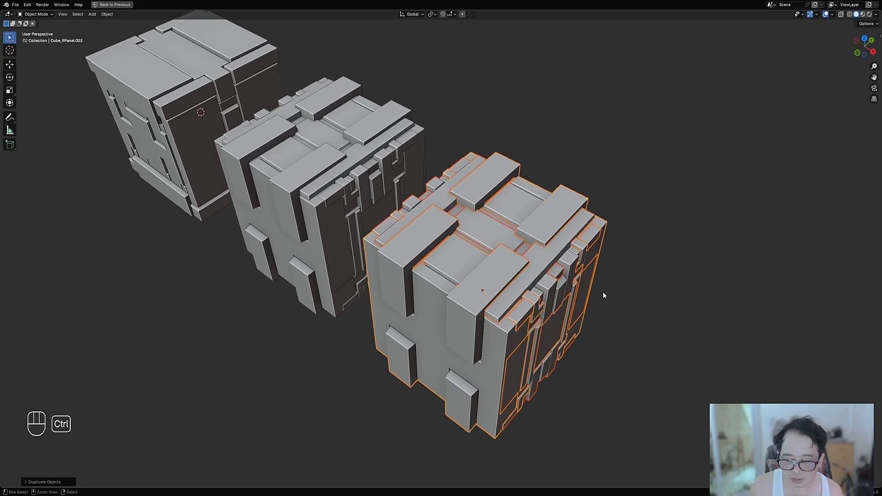
Step: Join the duplicated cube and panels into one object and select its entire mesh in edit mode
key(ctrl+j)
key(Tab)
key(alt+a)
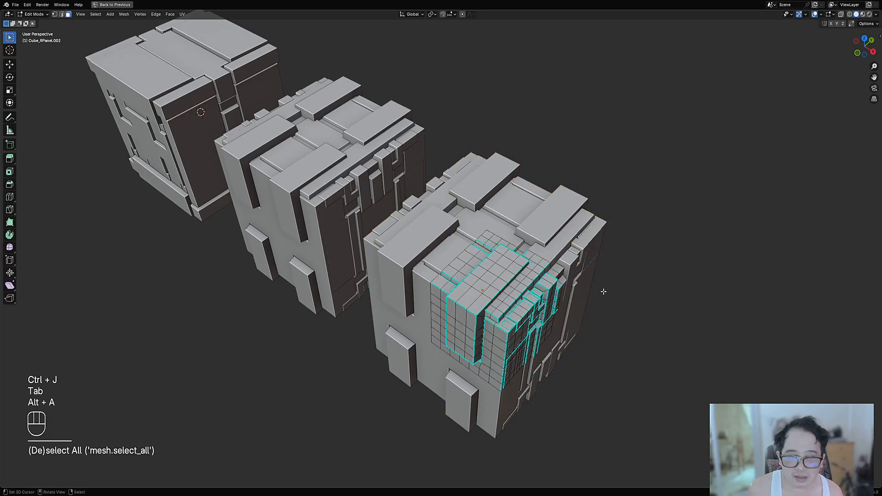
middle_drag(603, 291, 582, 272)
scroll(582, 272, up, 3)
scroll(330, 103, down, 3)
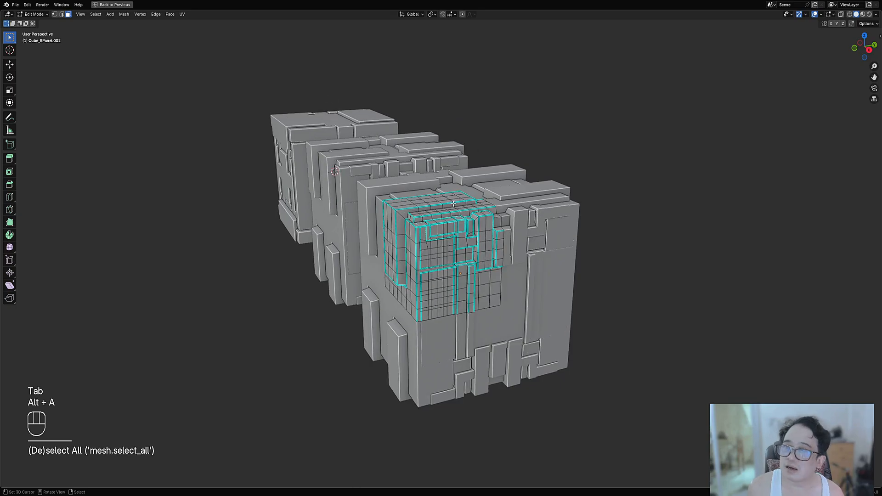
key(a)
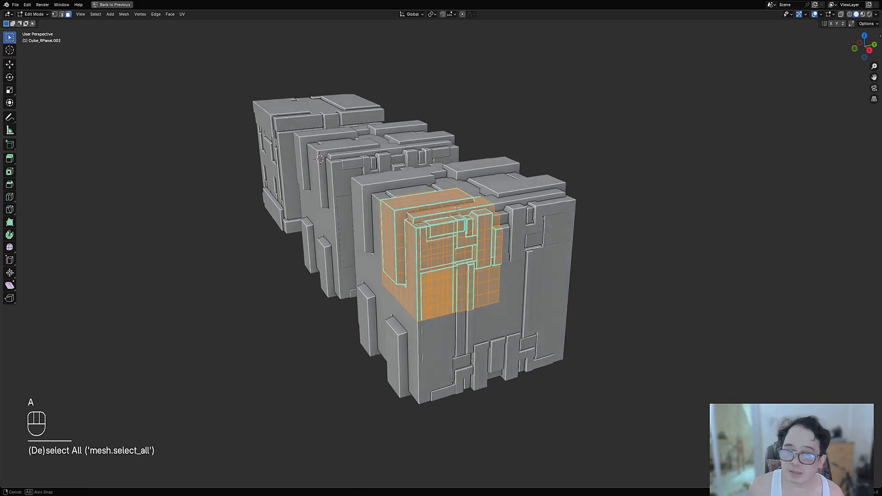
Step: Unwrap the joined copy's entire mesh with the Angle Based method and return to object mode
key(ctrl+space)
key(u)
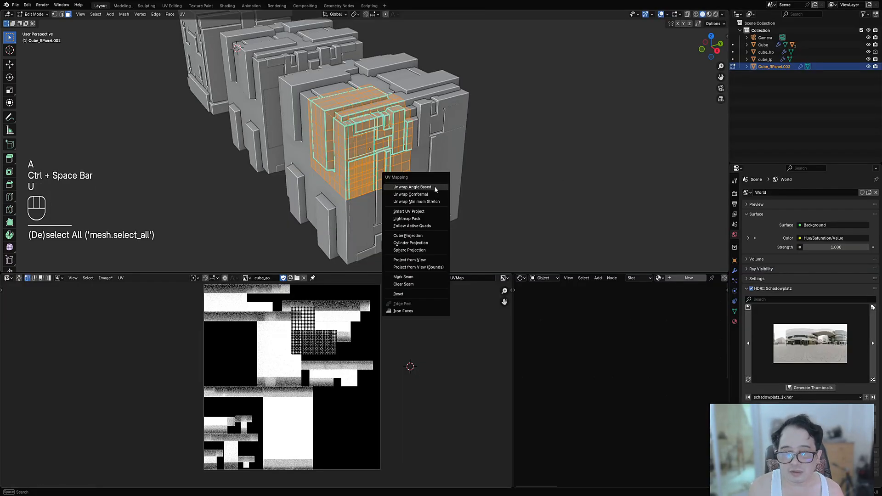
click(434, 187)
key(Tab)
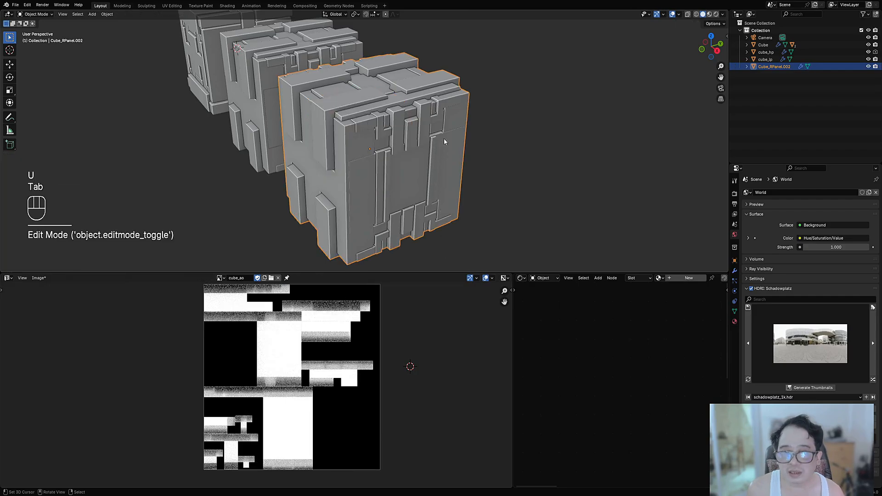
Step: Apply Random Flow's Straight UV to the joined copy with Limit UV, Even edge length and a 0.001 margin
key(shift+q)
mouse_move(447, 128)
mouse_move(474, 139)
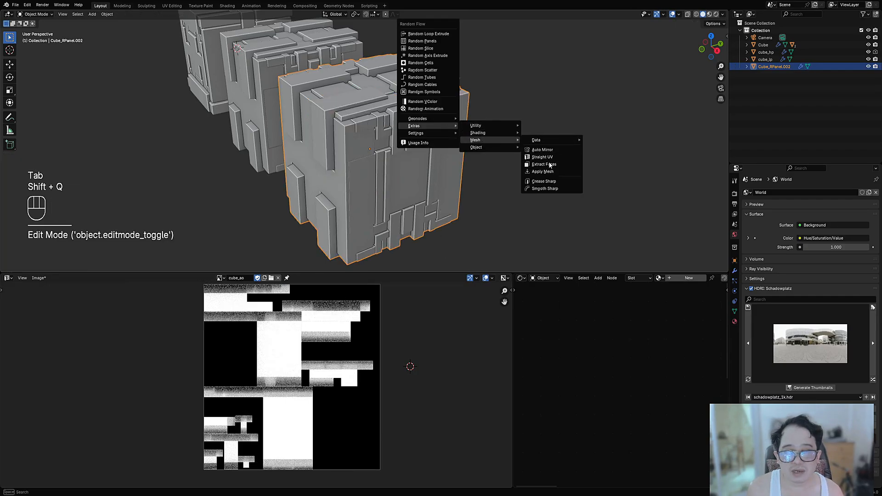
click(550, 157)
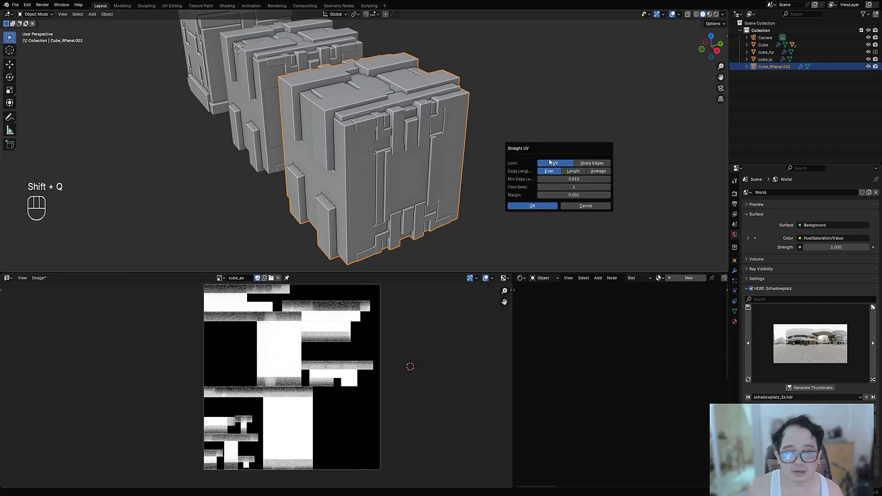
click(551, 210)
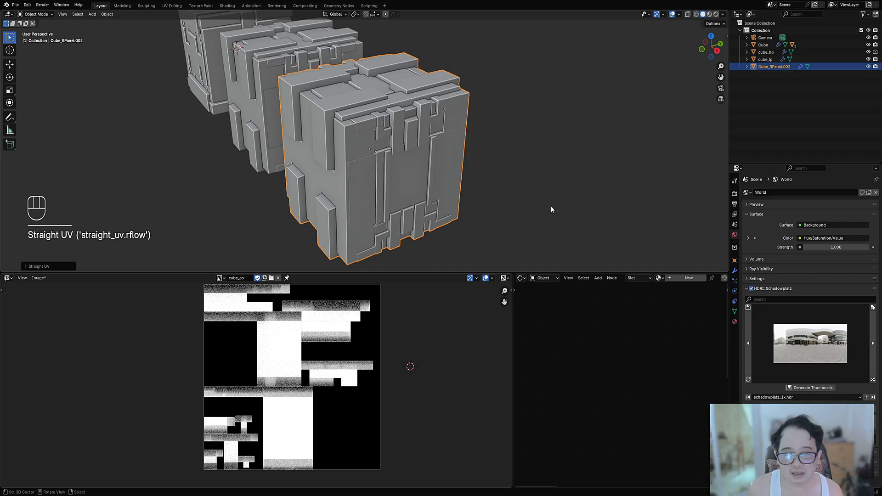
Step: Examine the joined copy's straightened UV islands in an enlarged UV editor
key(Tab)
key(a)
key(ctrl+space)
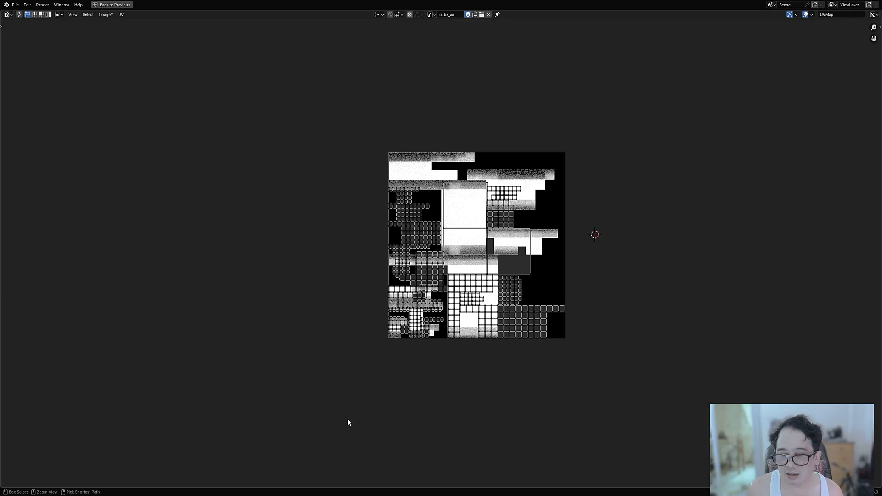
scroll(459, 218, up, 3)
key(ctrl+space)
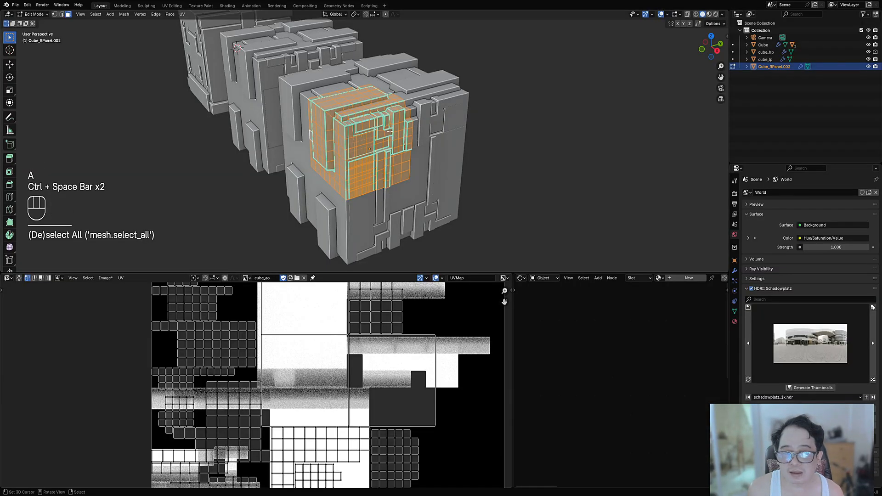
key(Tab)
key(Tab)
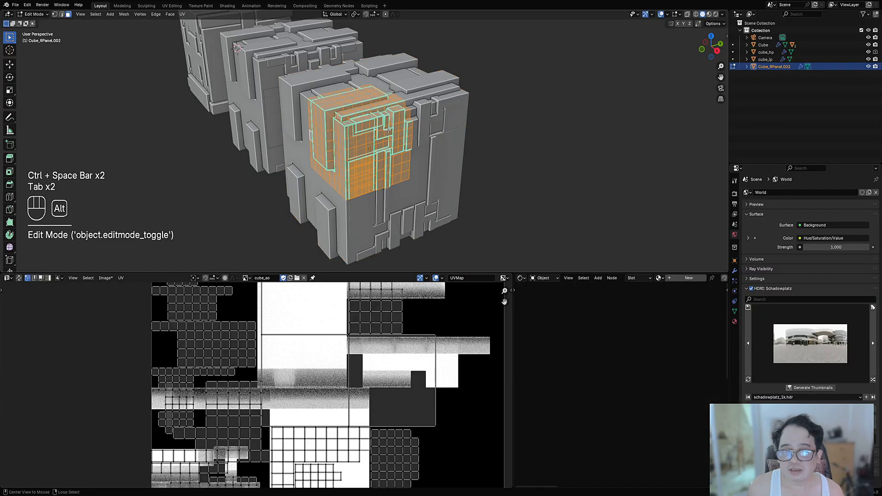
Step: Select one linked panel piece of the joined mesh and try moving it away from the body
key(alt+a)
middle_drag(364, 129, 400, 163)
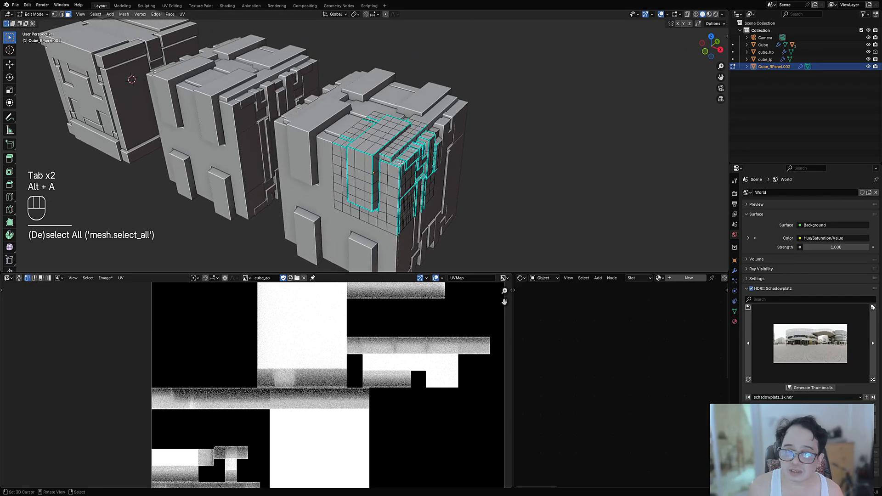
key(l)
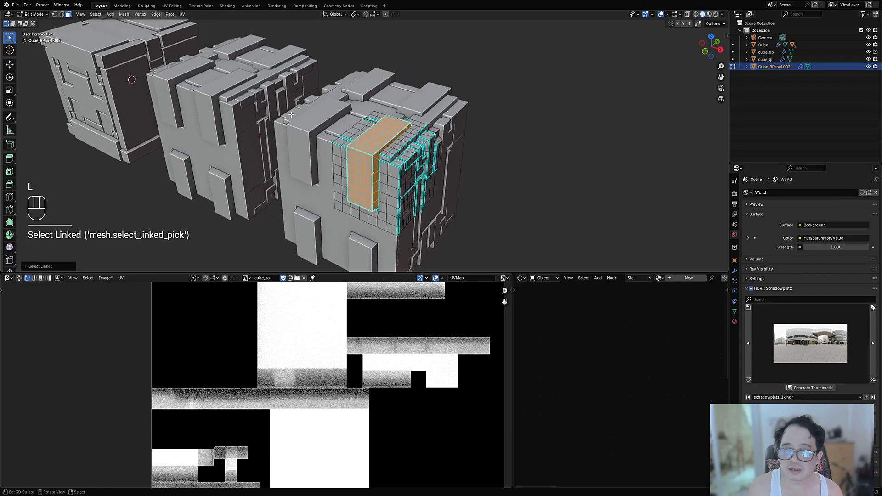
key(g)
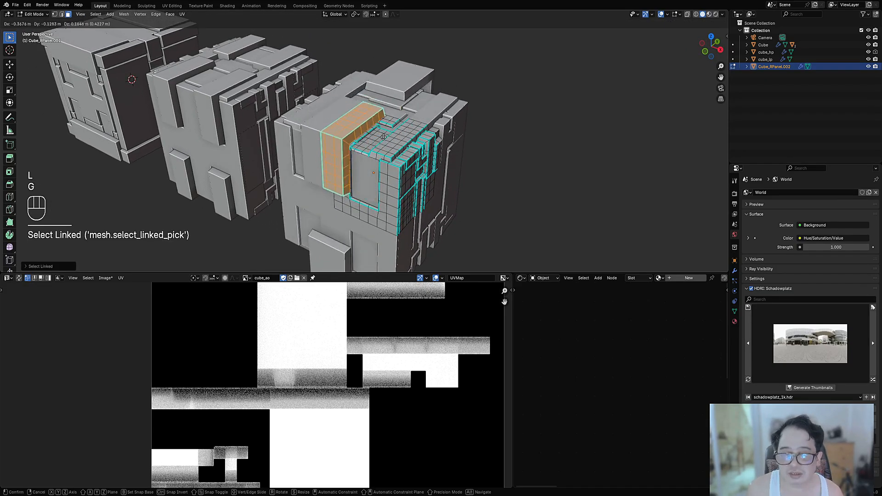
right_click(406, 150)
key(alt+a)
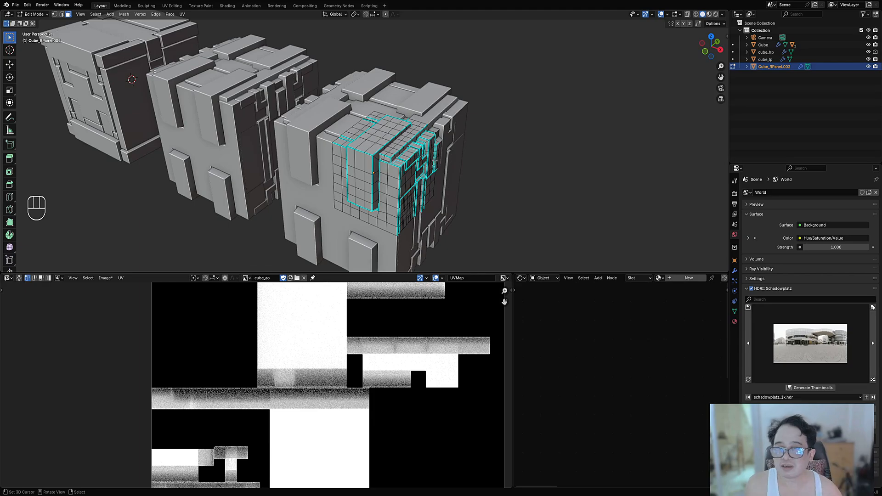
Step: Return to object mode and select the cube with separate panels together with its joined copy for comparison
key(Tab)
click(236, 86)
right_click(246, 103)
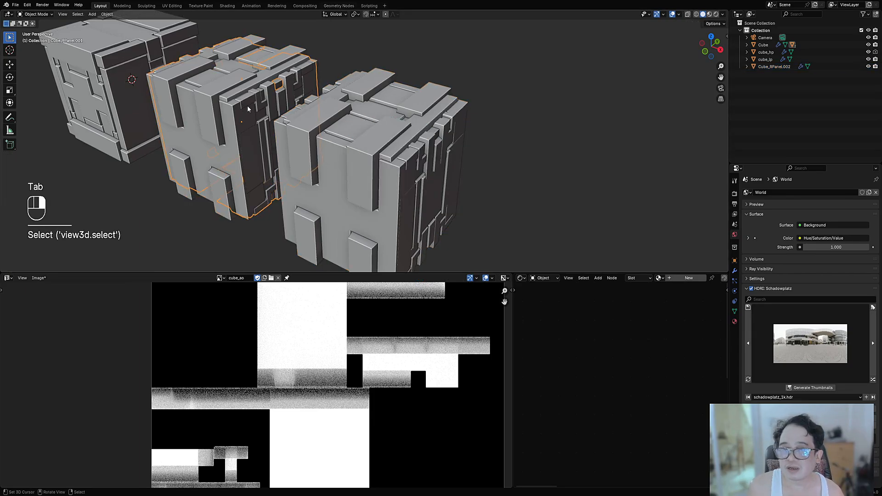
scroll(306, 107, down, 3)
shift+middle_drag(277, 120, 329, 118)
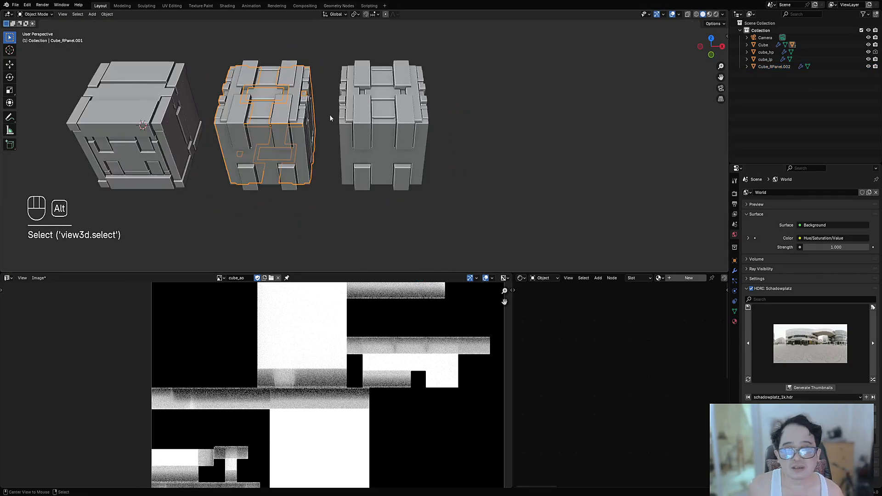
key(alt+a)
drag(251, 76, 420, 186)
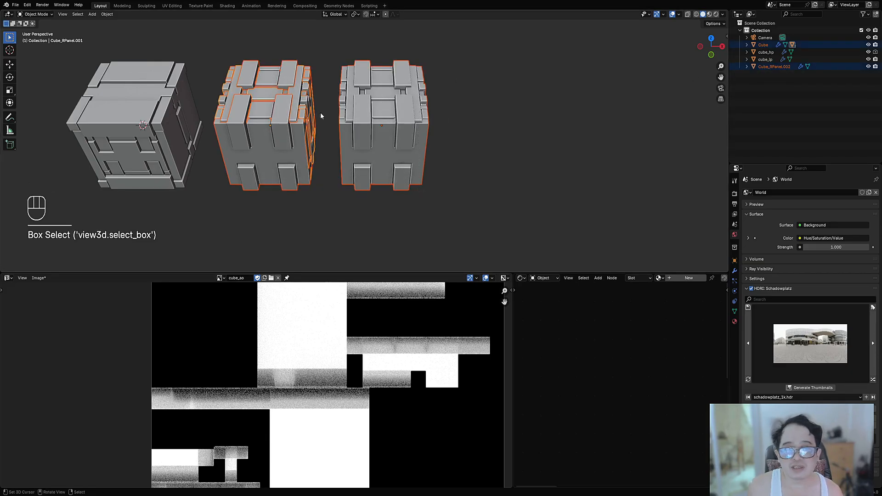
Step: Inspect cube_hp, cube_lp and Cube in turn, and select the middle cube with all its panel layers
click(766, 52)
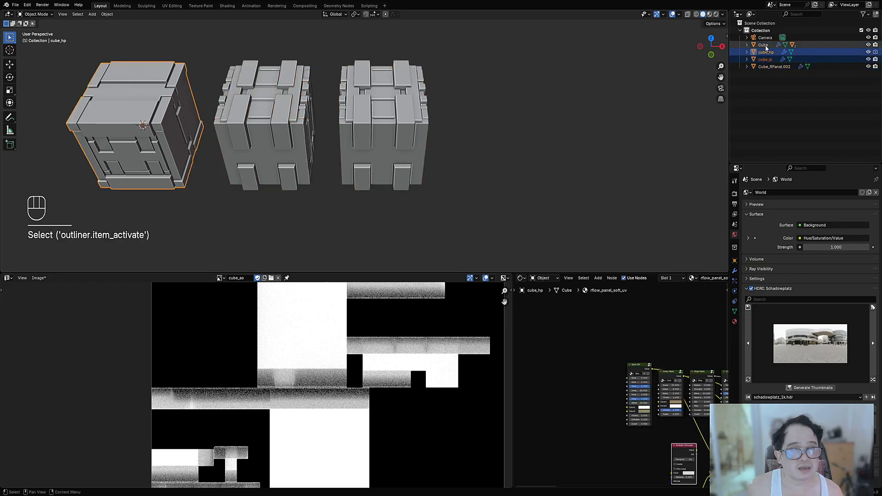
ctrl+click(766, 60)
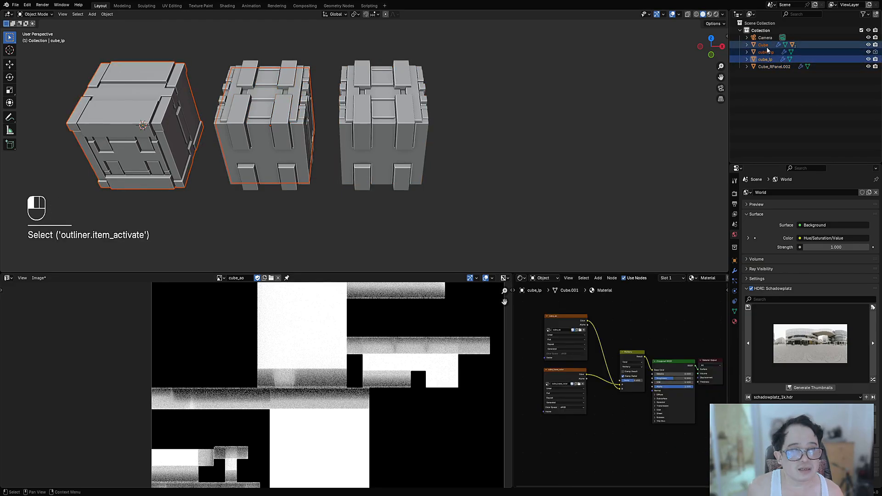
click(763, 45)
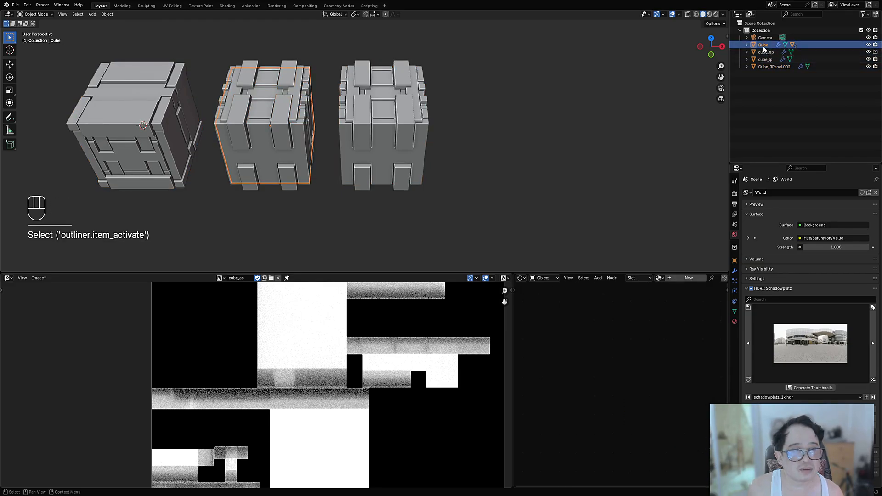
drag(236, 68, 306, 142)
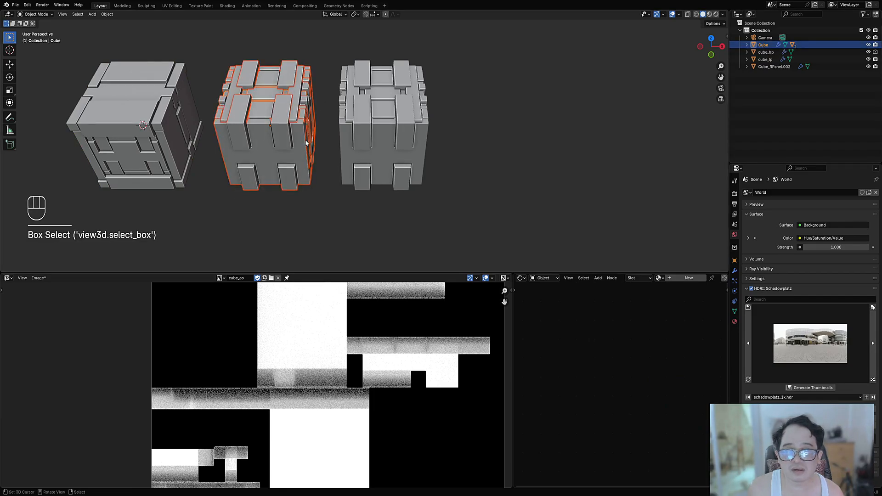
key(g)
right_click(373, 167)
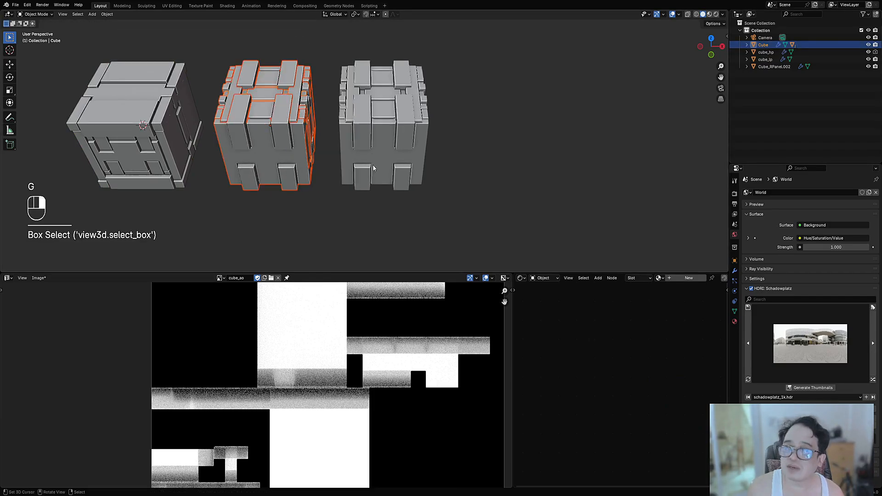
Step: Try to move the joined copy about 2.93 m back along the X axis onto the original cube
click(775, 66)
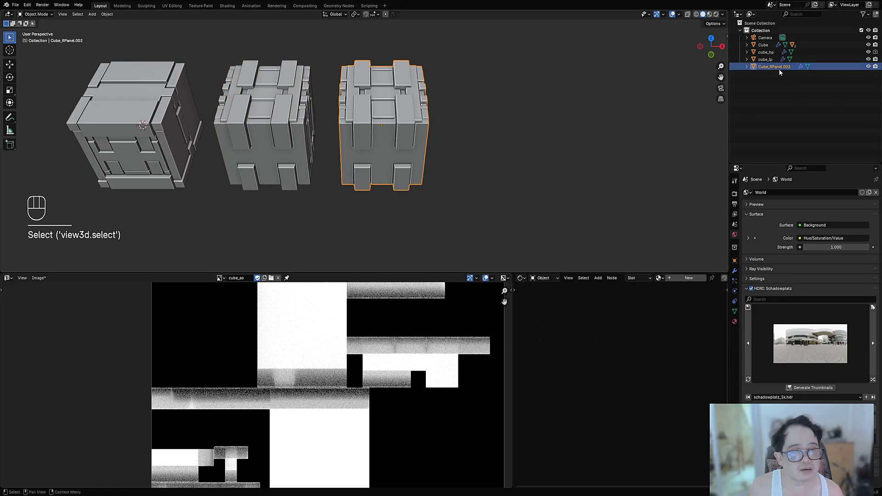
alt+middle_click(361, 162)
shift+middle_drag(361, 162, 432, 192)
click(530, 189)
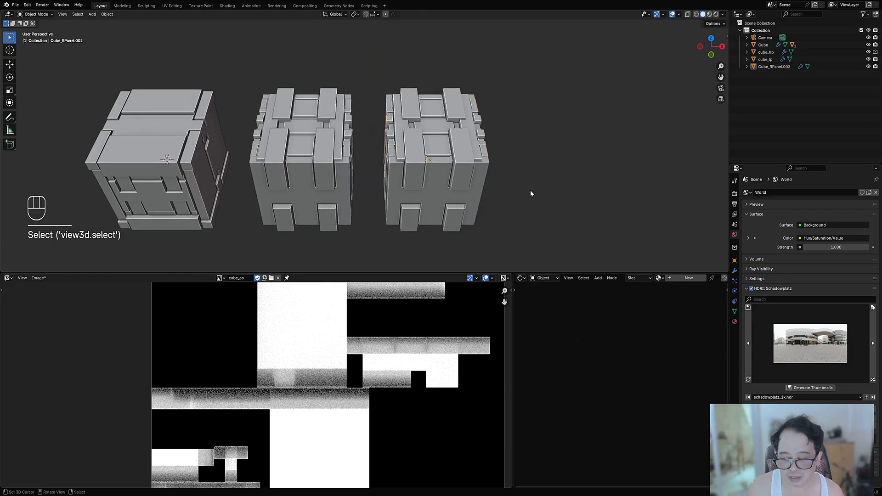
key(g)
middle_drag(530, 189, 460, 178)
key(g)
right_click(459, 178)
key(g)
key(x)
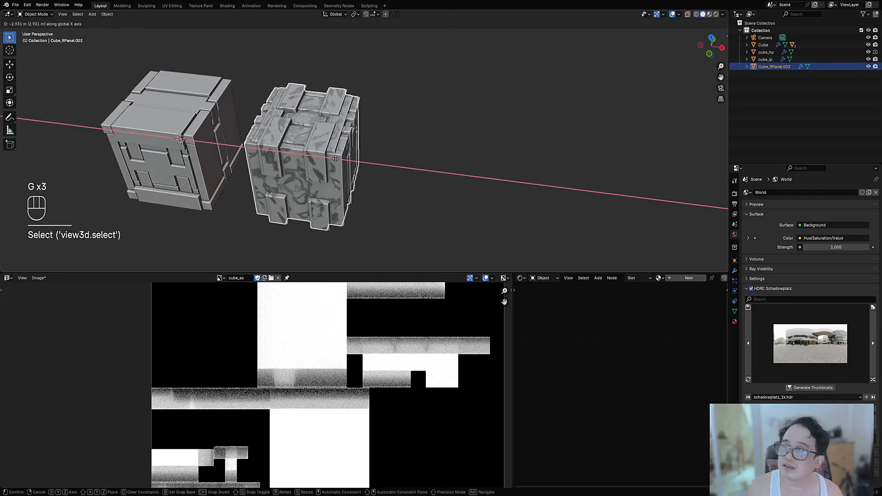
right_click(524, 173)
Step: Try to align the joined copy with the original cube by snapping the 3D cursor to the original's panel layer, and undo it
shift+middle_drag(427, 183, 425, 185)
click(352, 158)
key(shift+s)
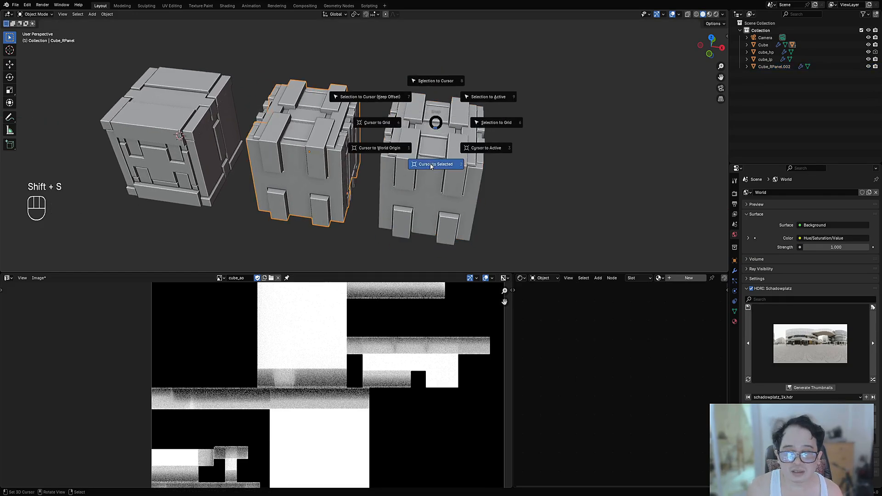
click(432, 147)
shift+click(434, 151)
key(shift+s)
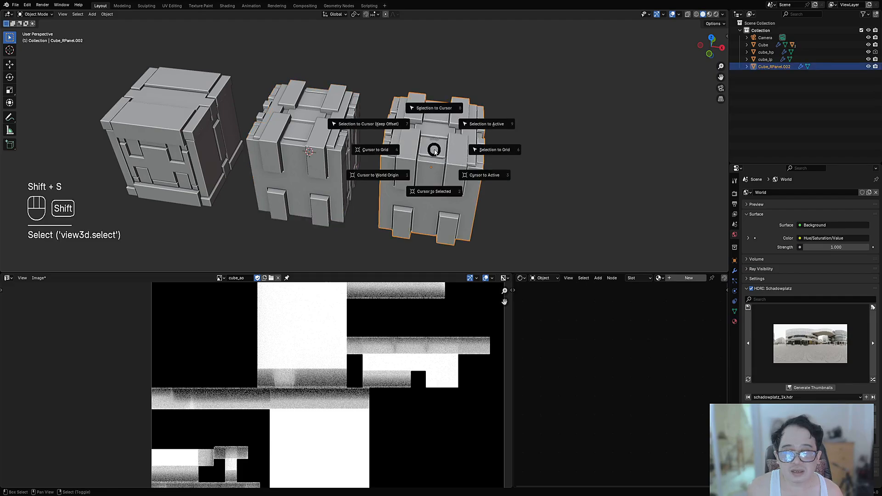
click(369, 124)
key(ctrl+z)
key(ctrl+z)
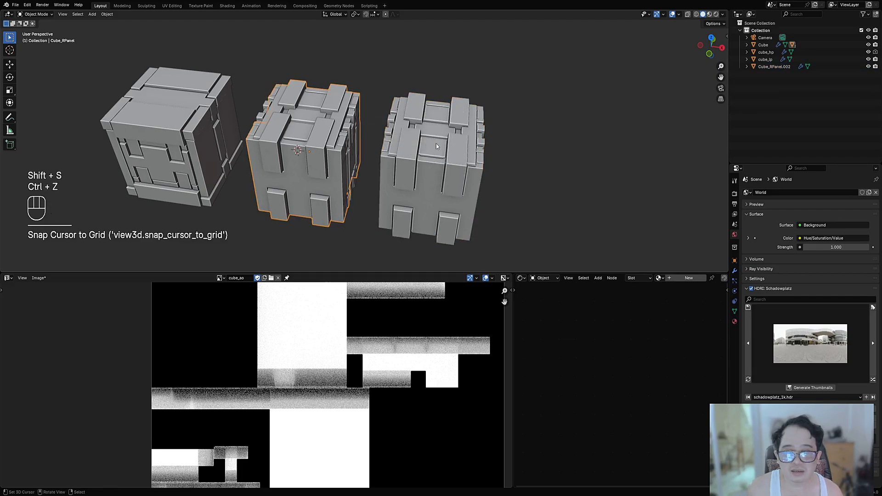
Step: Try to snap the joined copy to the 3D cursor, check the overlap in wireframe, and undo the snap
shift+click(436, 144)
key(shift+s)
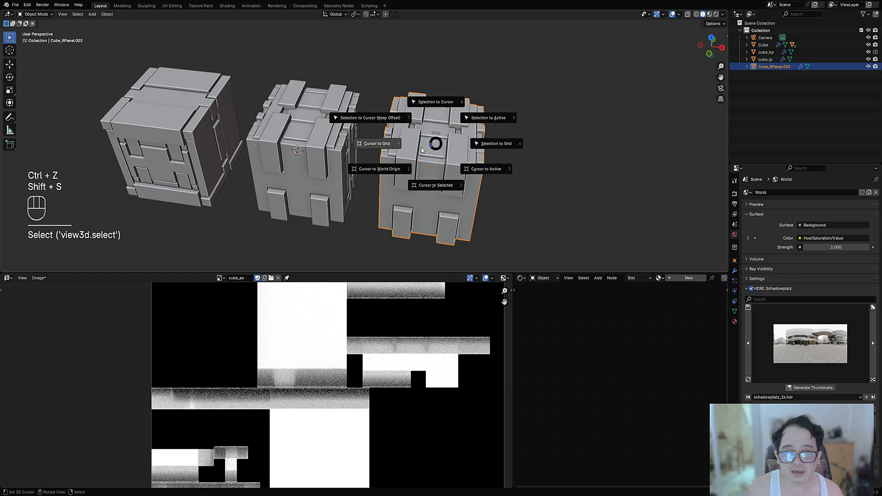
key(shift+s)
key(shift+s)
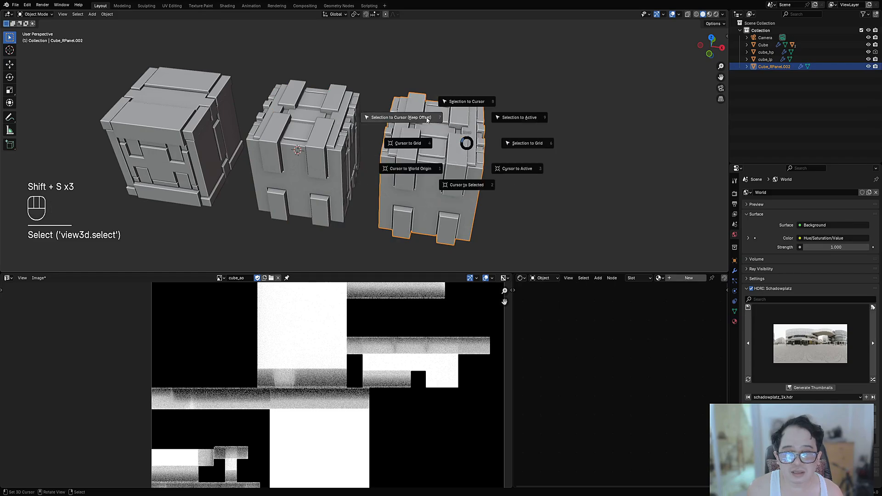
click(422, 116)
middle_drag(422, 117, 412, 161)
key(g)
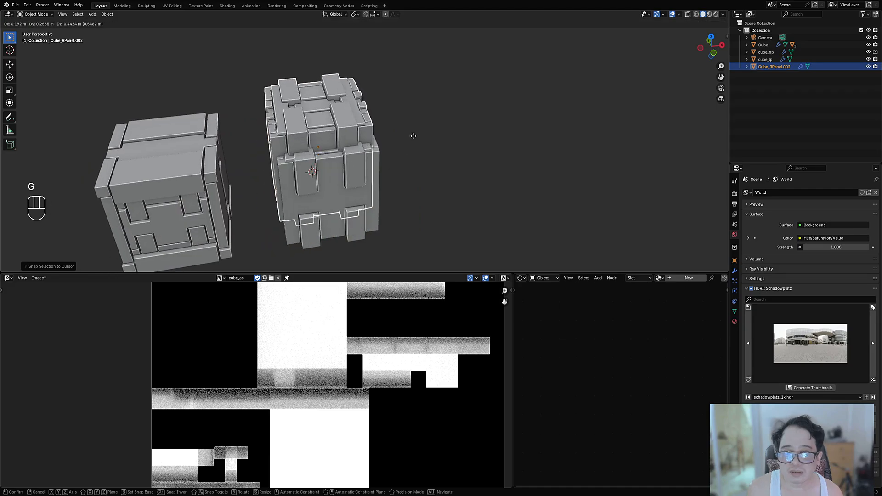
right_click(416, 162)
key(shift+z)
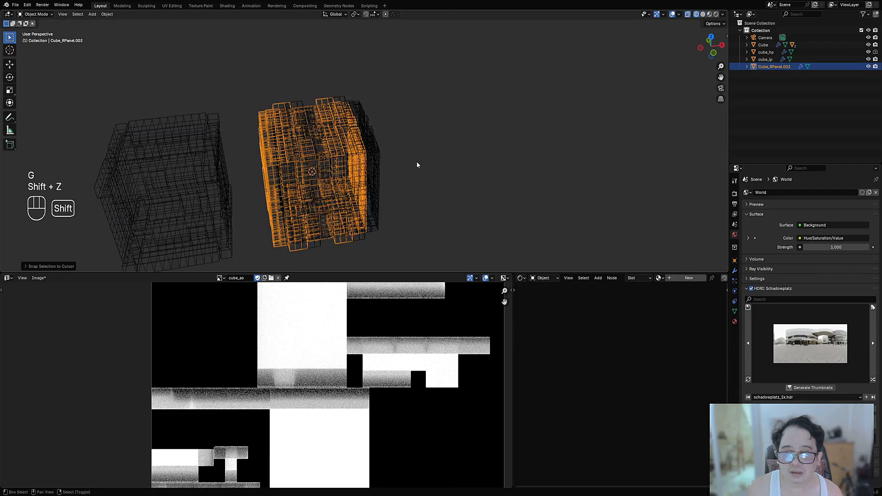
key(shift+z)
key(ctrl+z)
Step: Snap the 3D cursor to the original cube's panel layer and snap the joined copy onto the cursor
click(360, 169)
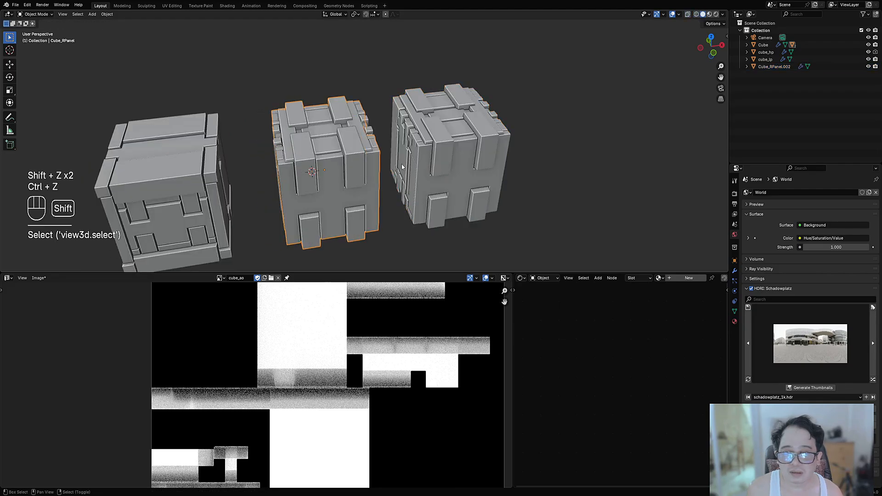
key(shift+s)
click(387, 203)
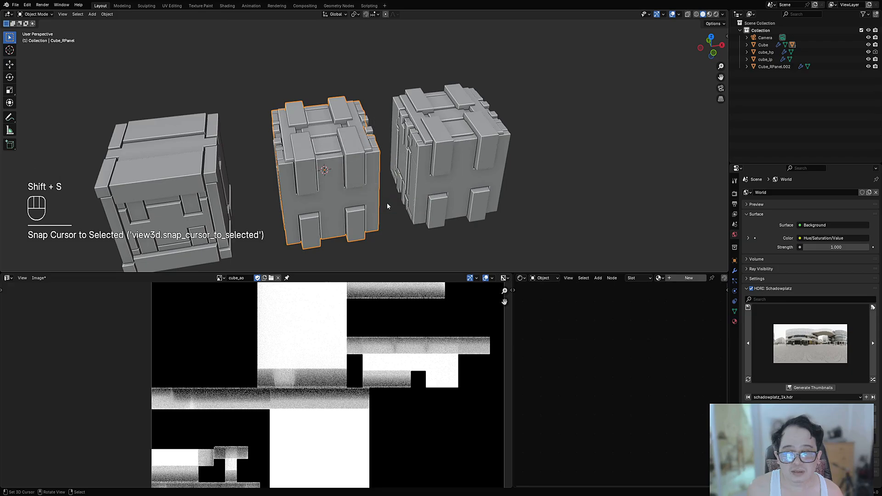
alt+middle_drag(387, 203, 447, 145)
click(448, 146)
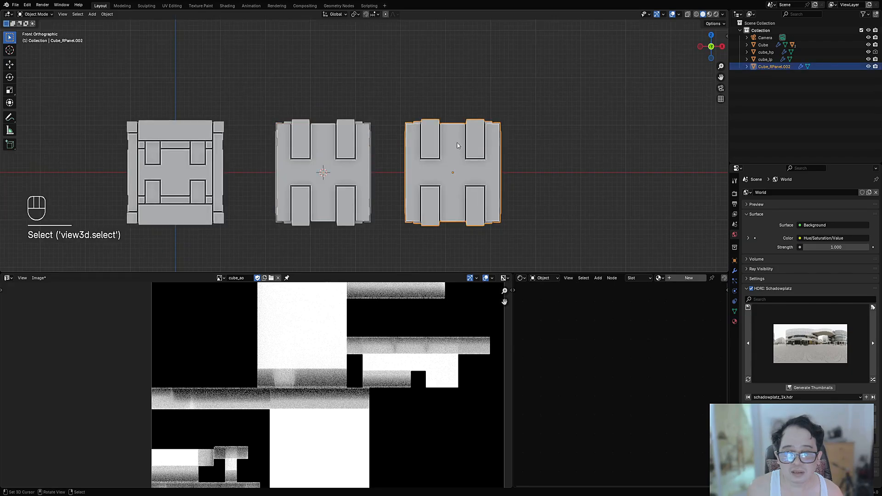
key(shift+s)
click(434, 116)
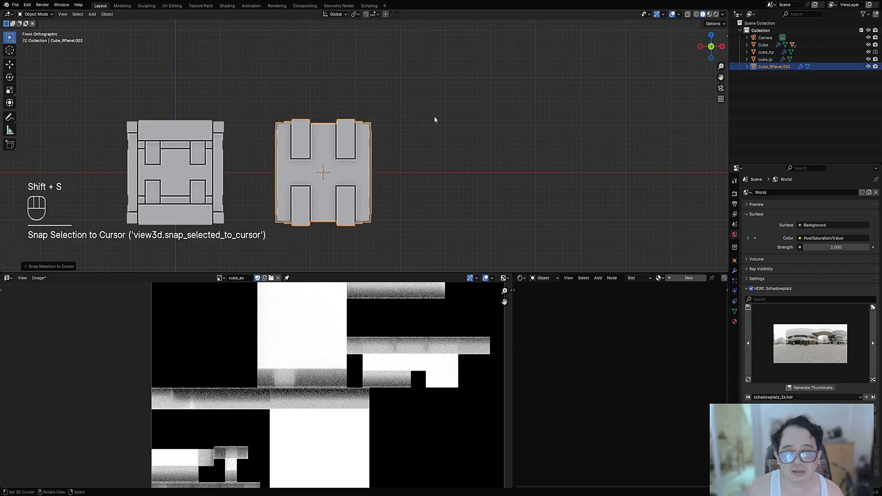
middle_drag(434, 116, 418, 177)
scroll(417, 170, up, 2)
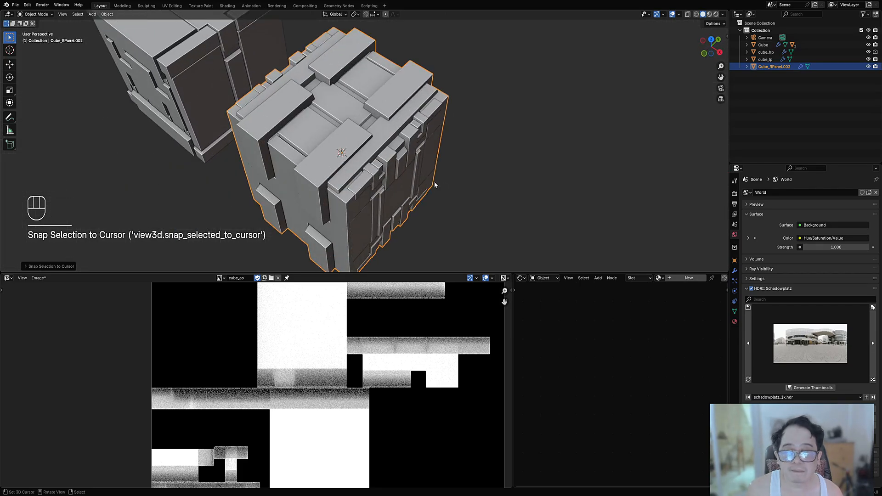
Step: Move the joined copy Cube_RPanel.002 off the original cube into the free space beside it, and clear its mesh selection
scroll(431, 181, down, 2)
drag(349, 114, 425, 198)
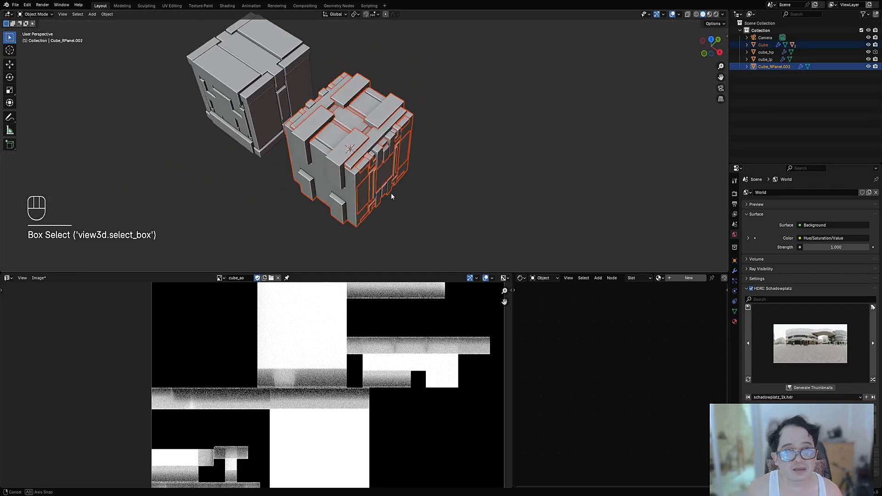
middle_drag(390, 193, 415, 230)
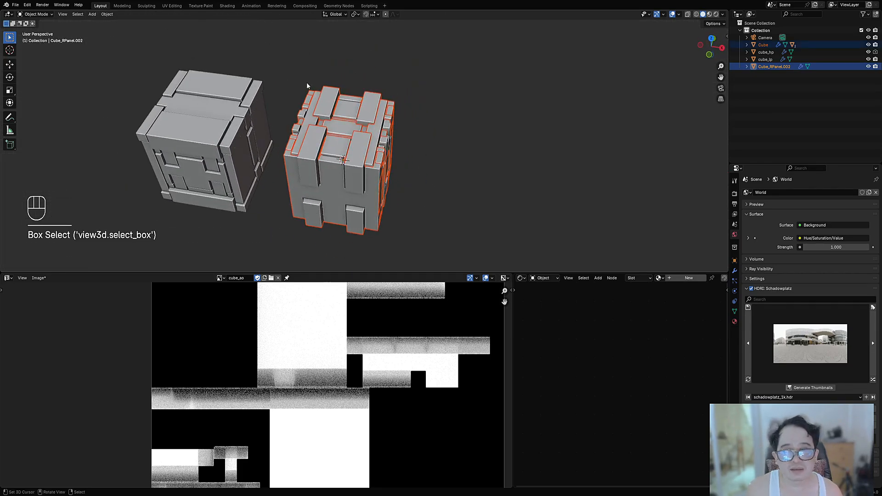
click(422, 228)
click(781, 67)
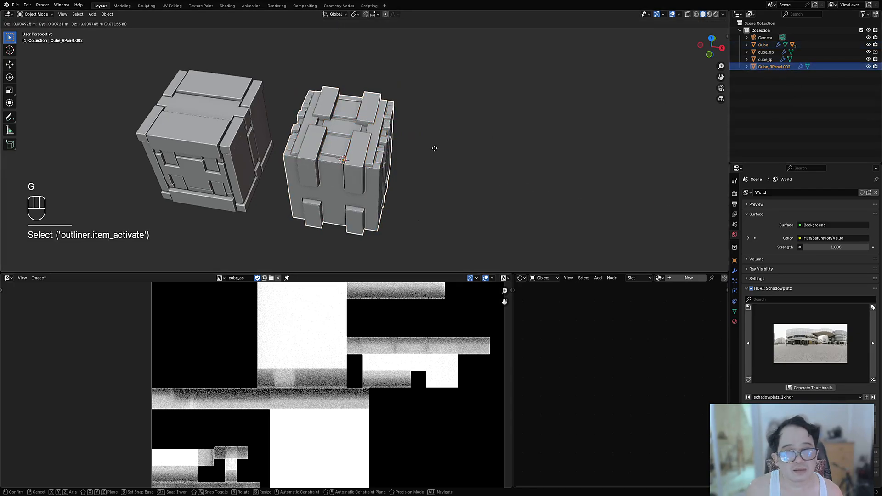
key(g)
click(551, 162)
key(Tab)
key(alt+a)
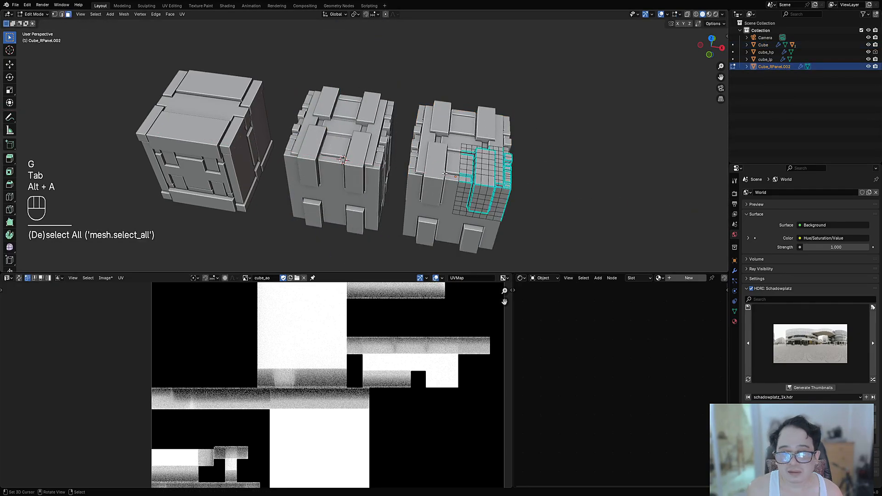
key(Tab)
Step: Hide the original cube with its panel layers and the joined copy, leaving only cube_hp and cube_lp in view
middle_drag(483, 176, 528, 151)
drag(455, 102, 690, 218)
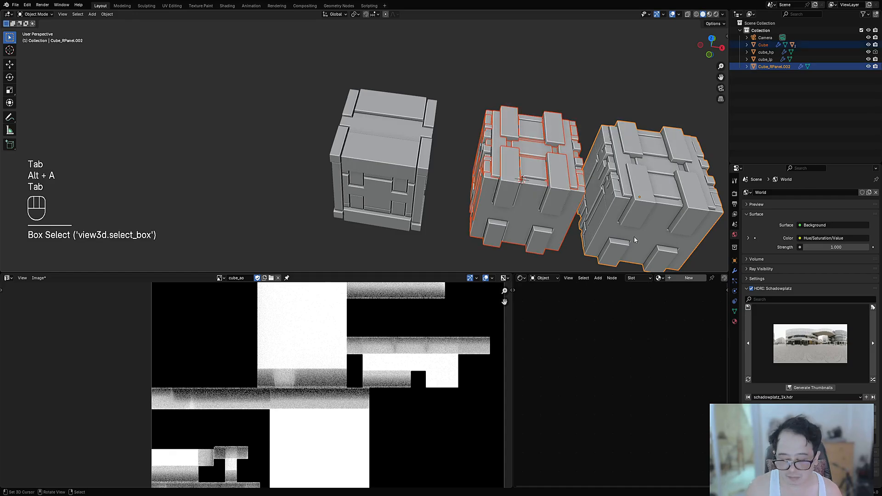
key(h)
middle_drag(435, 246, 468, 231)
key(ctrl+space)
scroll(495, 239, up, 4)
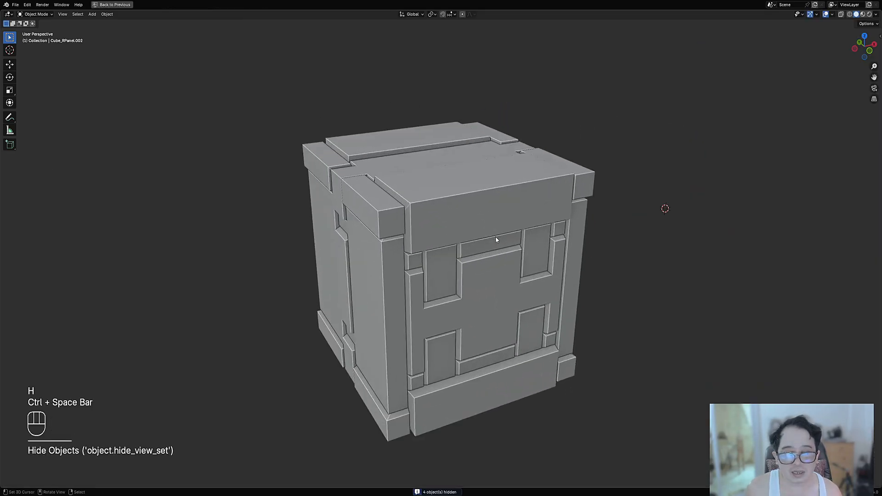
Step: Snap the 3D cursor to the world origin
key(z)
key(shift+s)
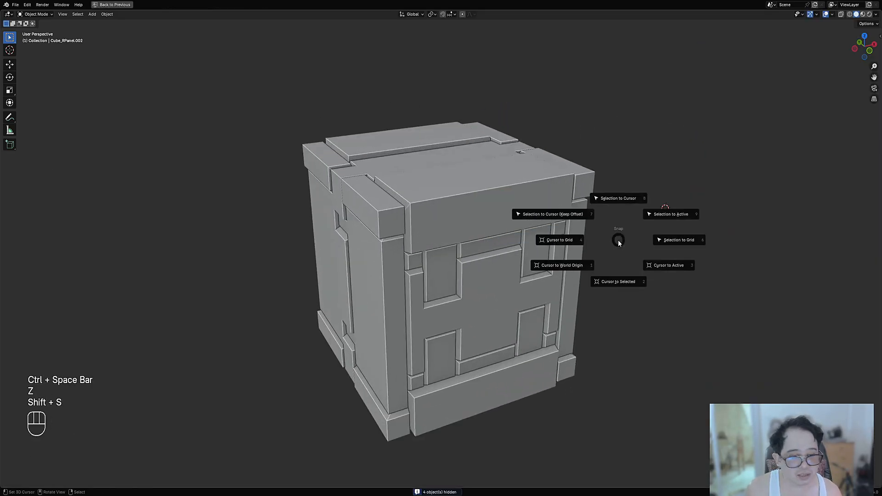
click(563, 265)
shift+middle_drag(564, 266, 559, 244)
key(ctrl+space)
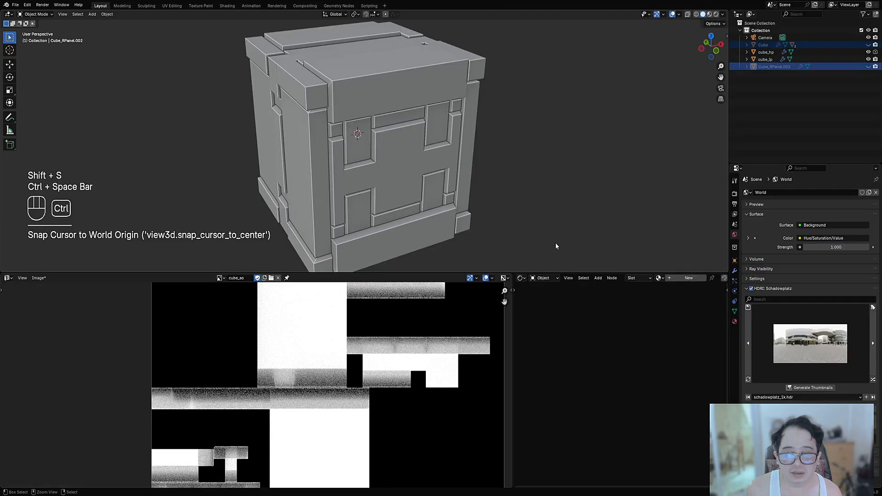
shift+middle_drag(610, 164, 611, 168)
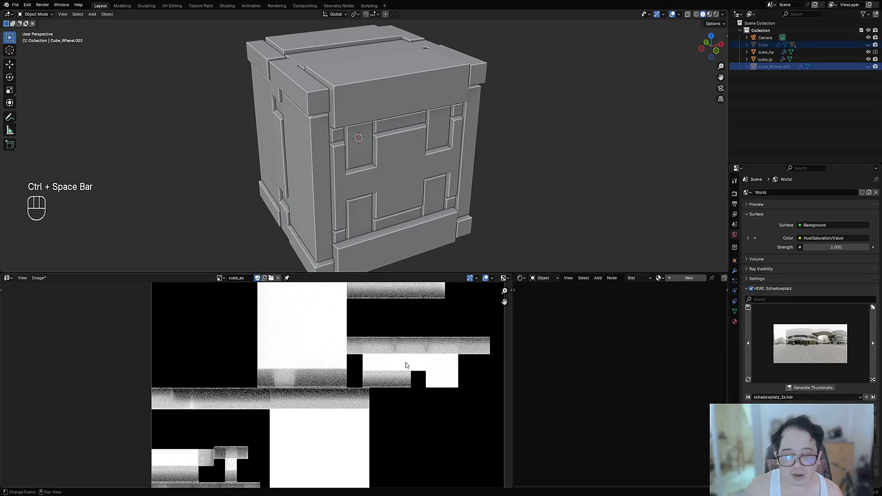
Step: Show the TexTools baking settings in the image editor and select both cube_hp and cube_lp
key(n)
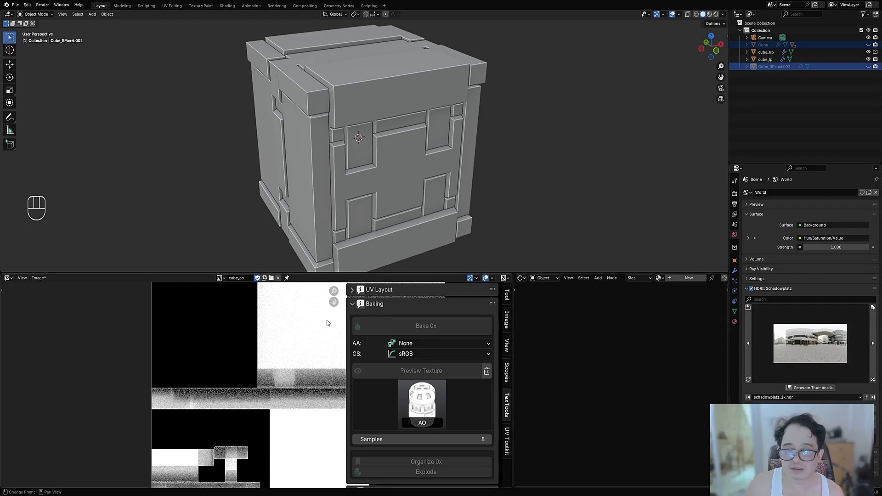
key(n)
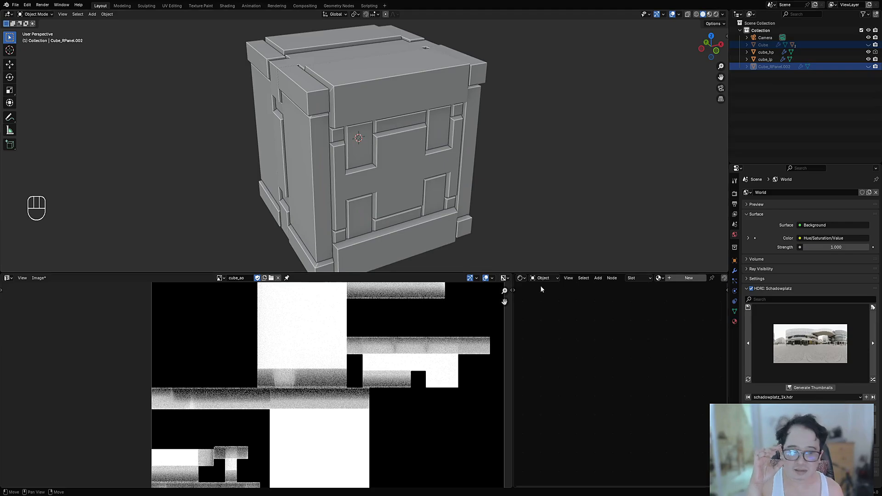
key(n)
click(443, 403)
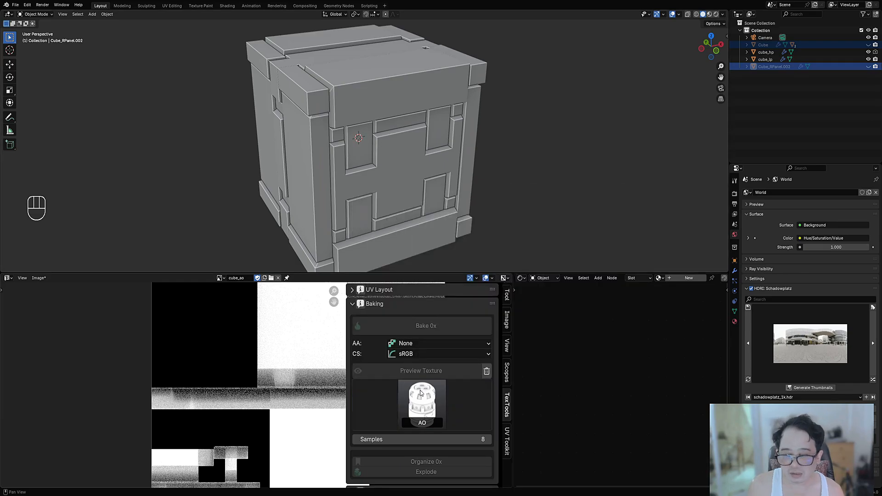
scroll(421, 393, up, 1)
scroll(423, 386, down, 3)
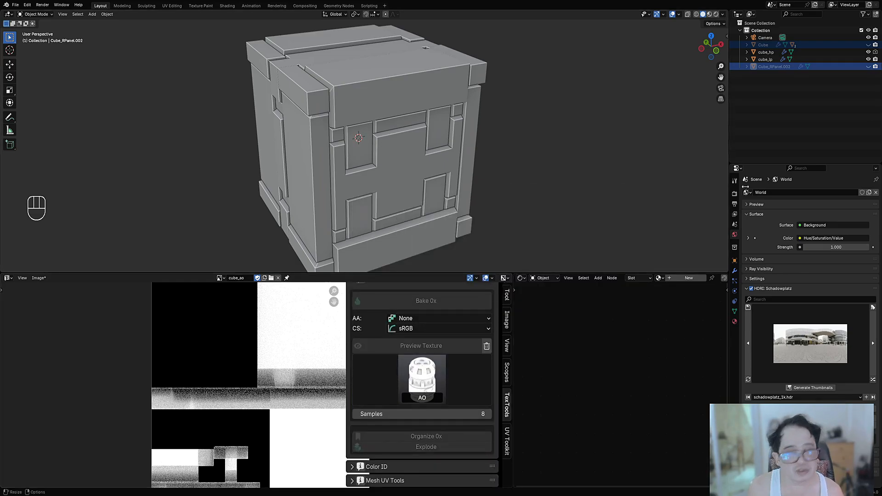
click(771, 52)
ctrl+click(764, 59)
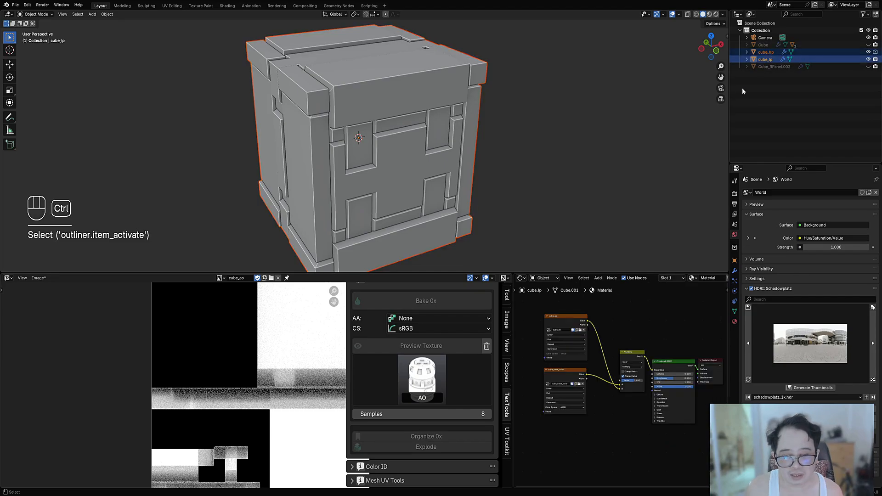
Step: Examine the baked cube_ao texture and the TexTools bake settings in the enlarged image editor
key(ctrl+space)
scroll(441, 255, down, 5)
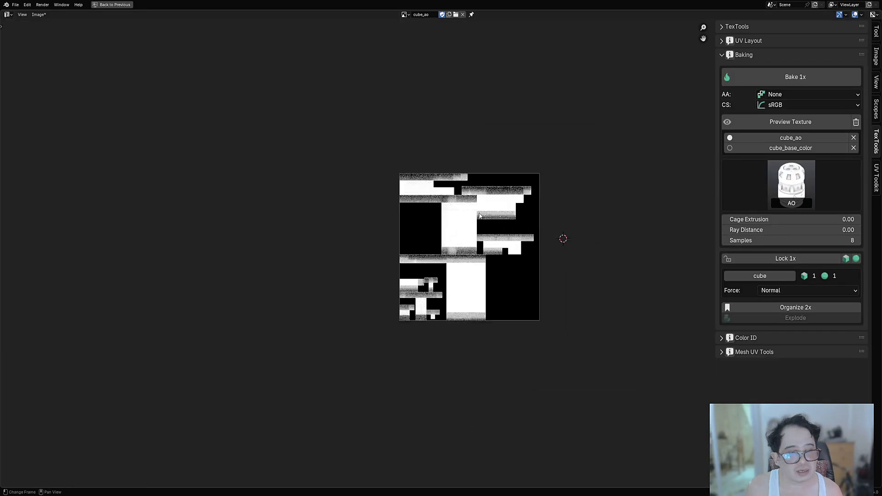
middle_drag(559, 178, 503, 233)
scroll(504, 233, up, 3)
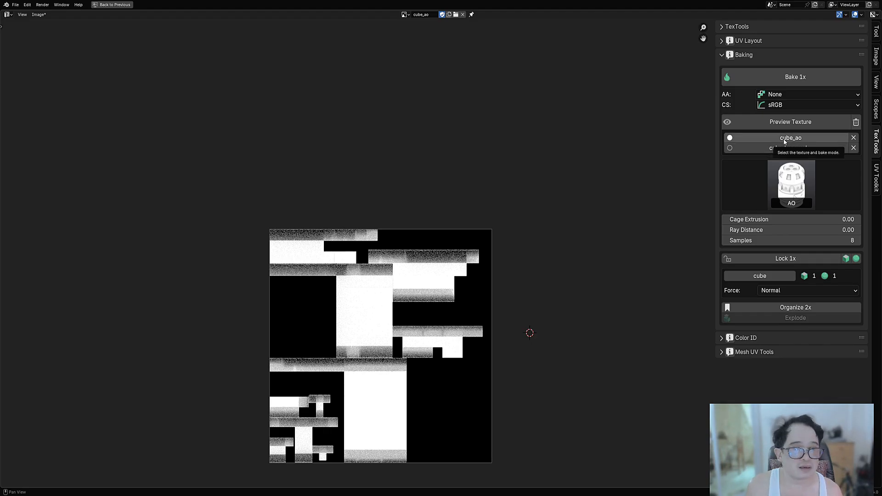
middle_drag(374, 332, 381, 266)
scroll(381, 267, up, 3)
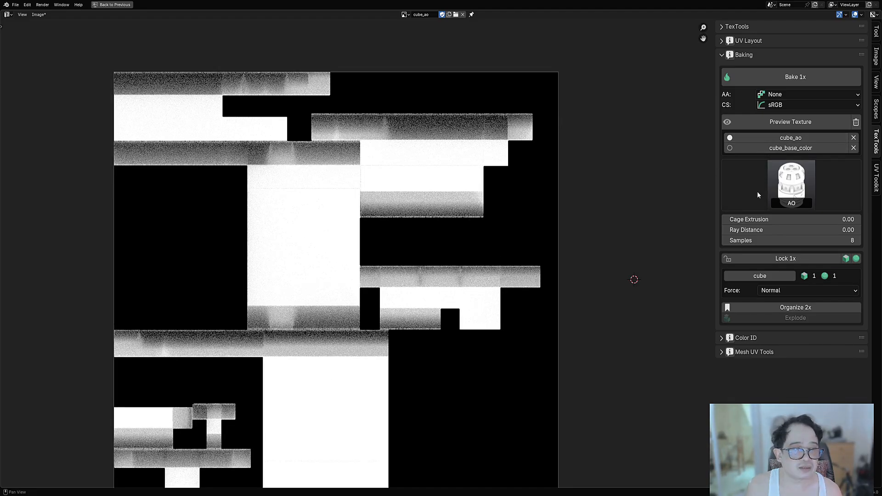
key(ctrl+space)
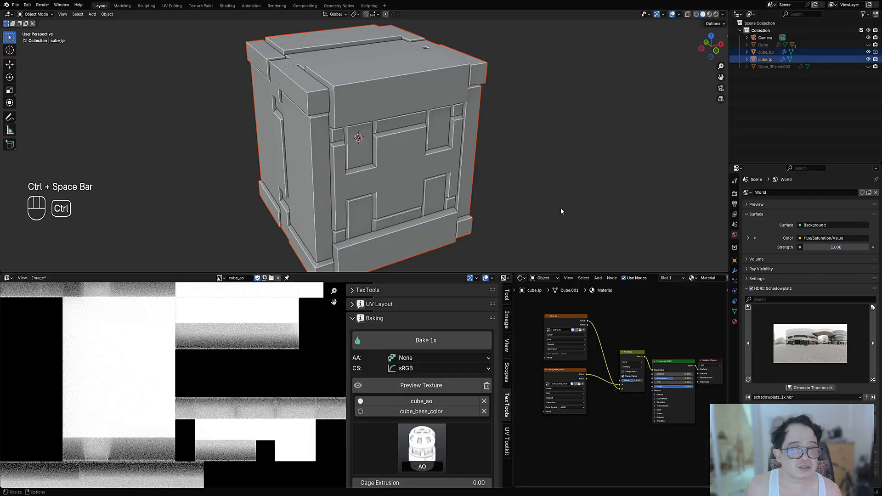
key(ctrl+space)
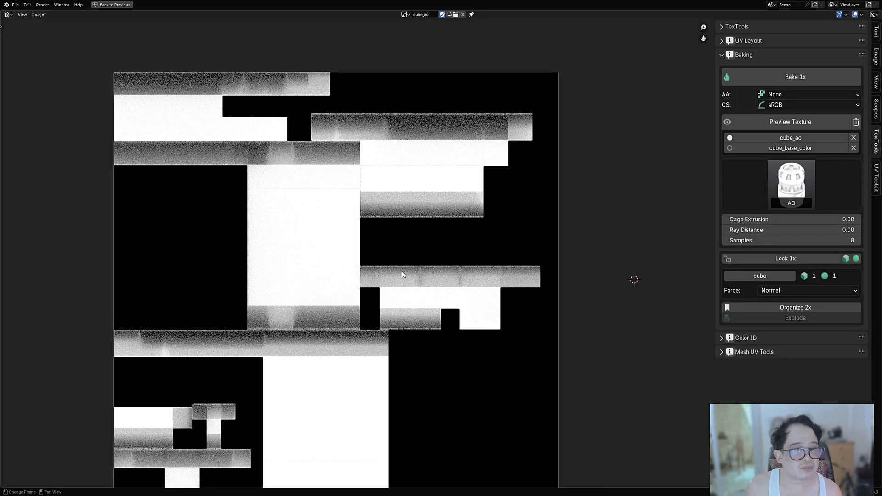
middle_drag(402, 274, 440, 244)
scroll(446, 248, down, 1)
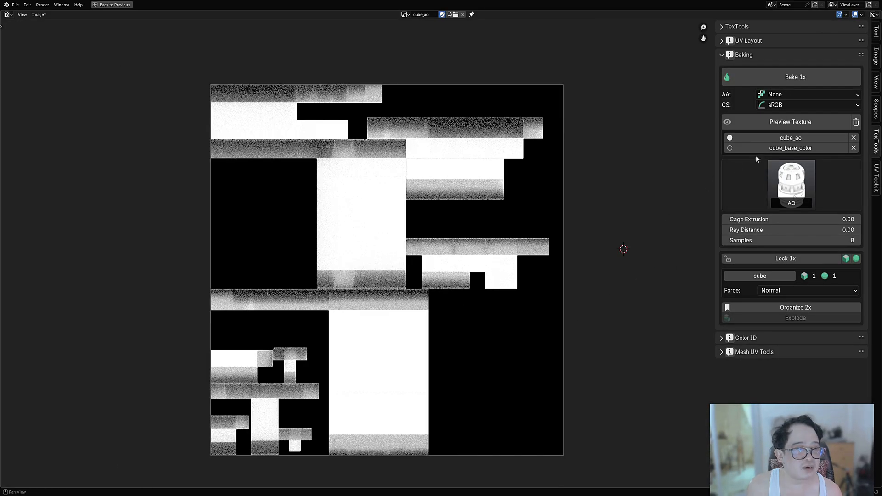
Step: Compare the cube_ao and cube_base_color bake entries, and make cube_base_color the active texture with the Base Color mode
click(795, 148)
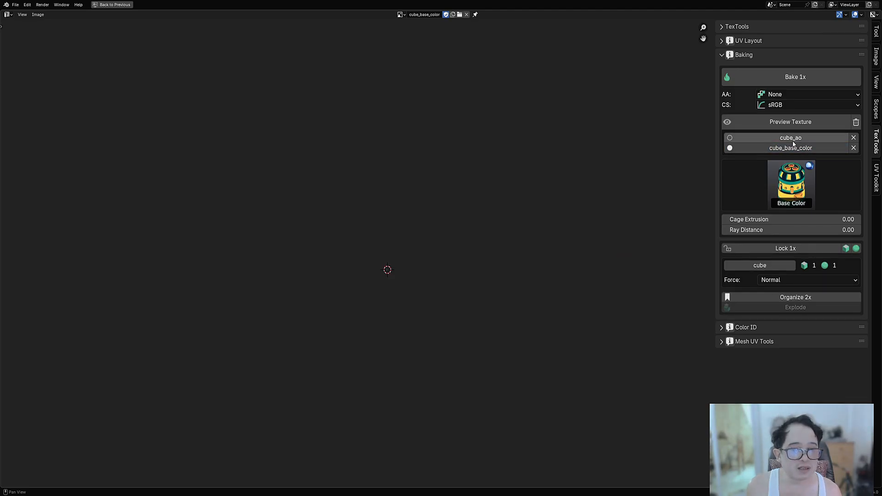
click(792, 140)
click(791, 147)
click(792, 139)
click(790, 148)
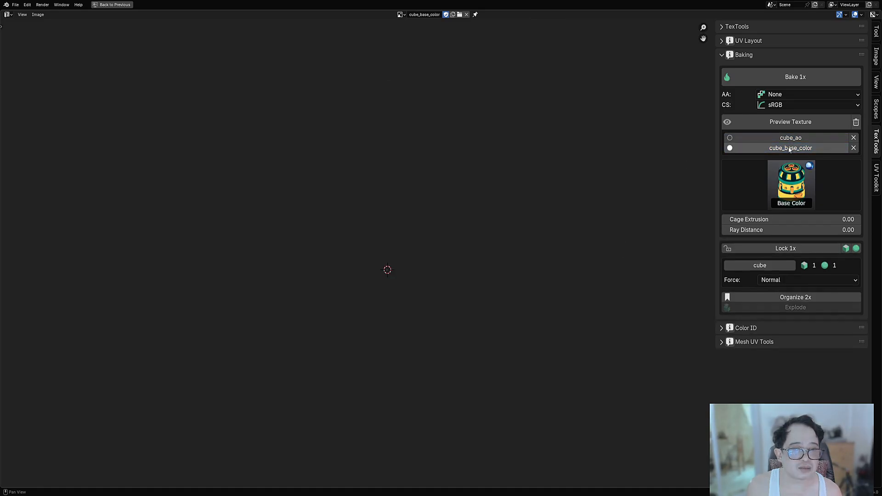
Step: Switch the 3D viewport to rendered shading and hide cube_hp to inspect the material on cube_lp
key(ctrl+space)
key(z)
click(493, 163)
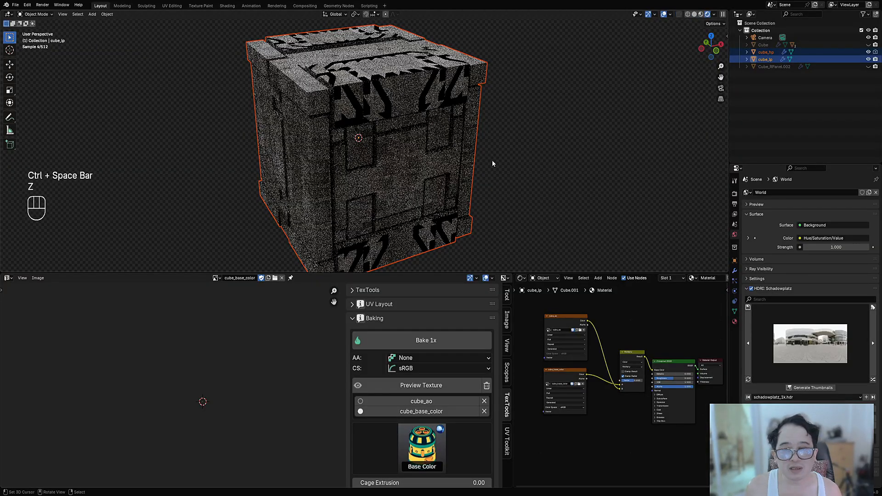
click(868, 52)
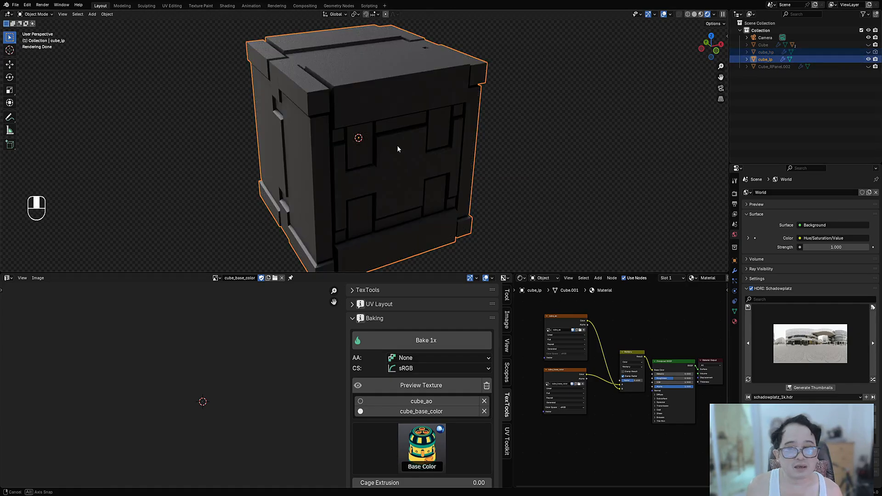
mouse_move(396, 146)
middle_down()
mouse_move(428, 133)
mouse_move(399, 152)
middle_up()
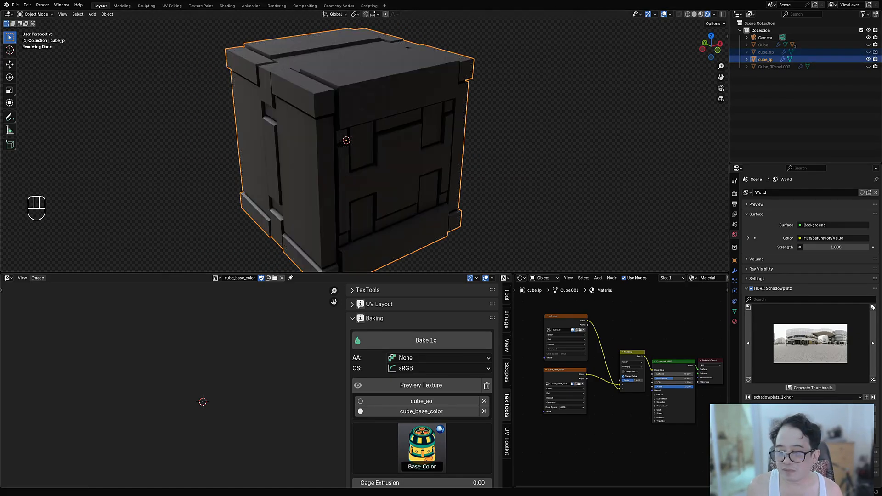
Step: Choose the cube_base_color image for display in the image editor and try to bring it into view
click(7, 278)
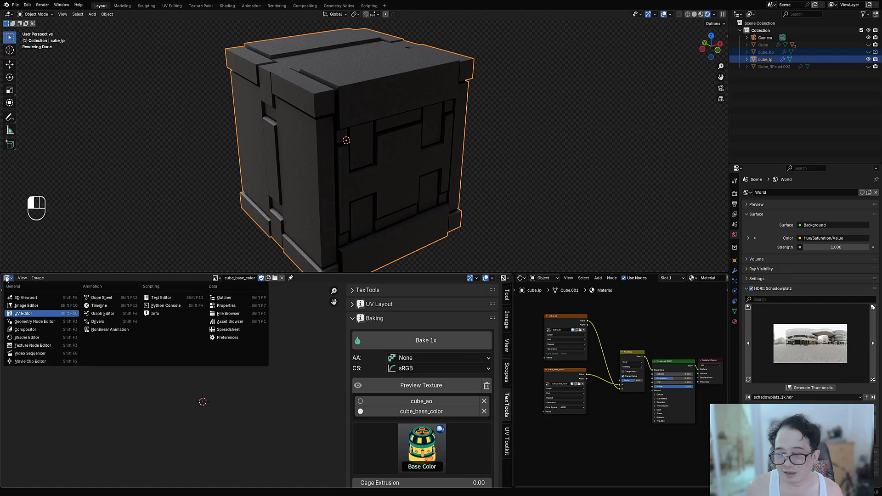
key(Escape)
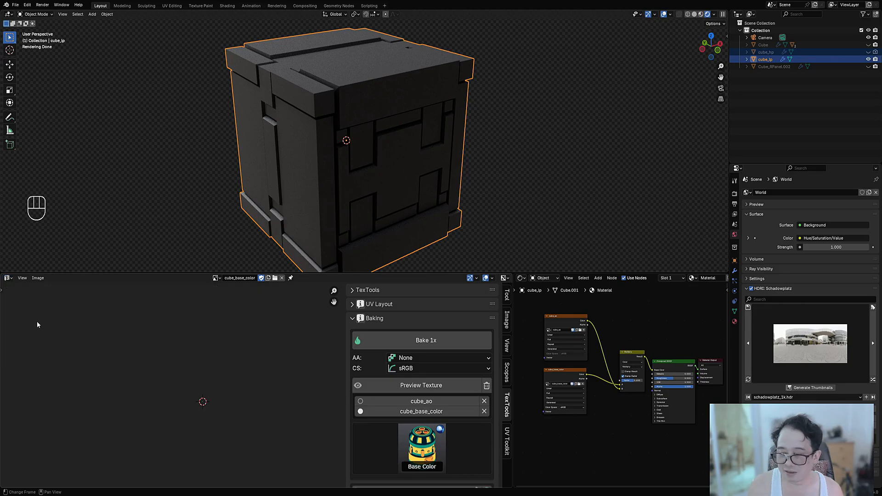
click(216, 278)
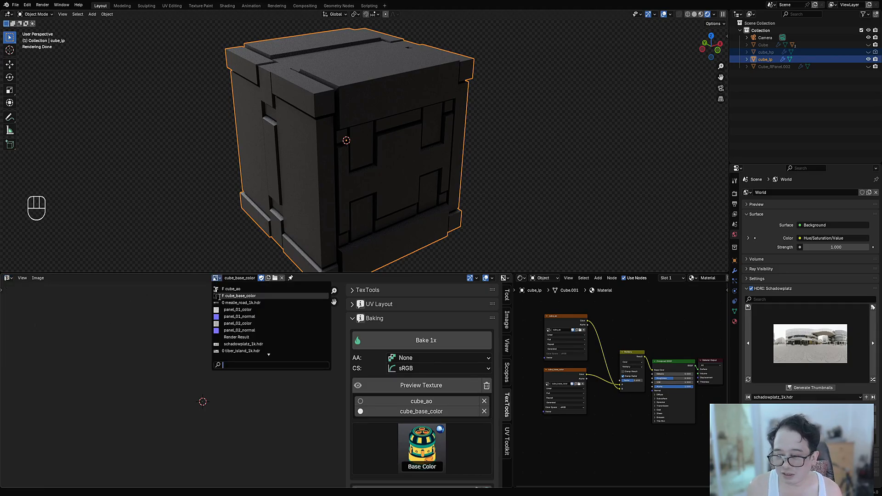
click(229, 296)
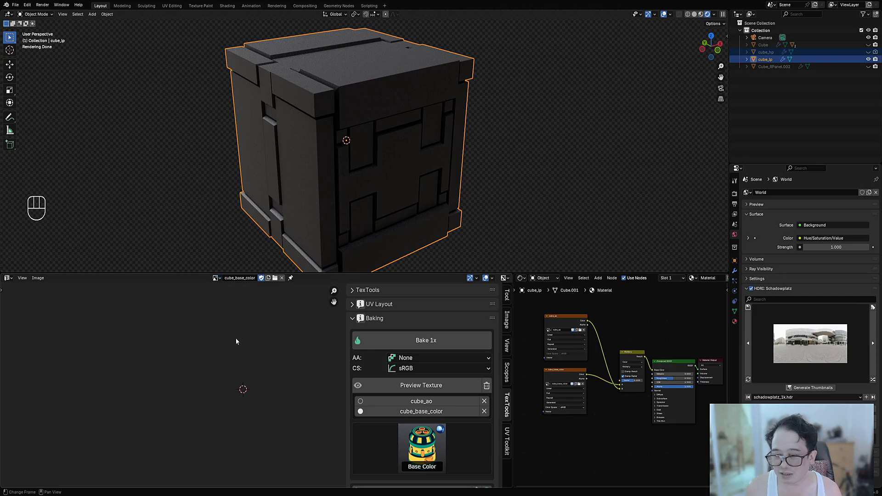
key(a)
key(KP_Decimal)
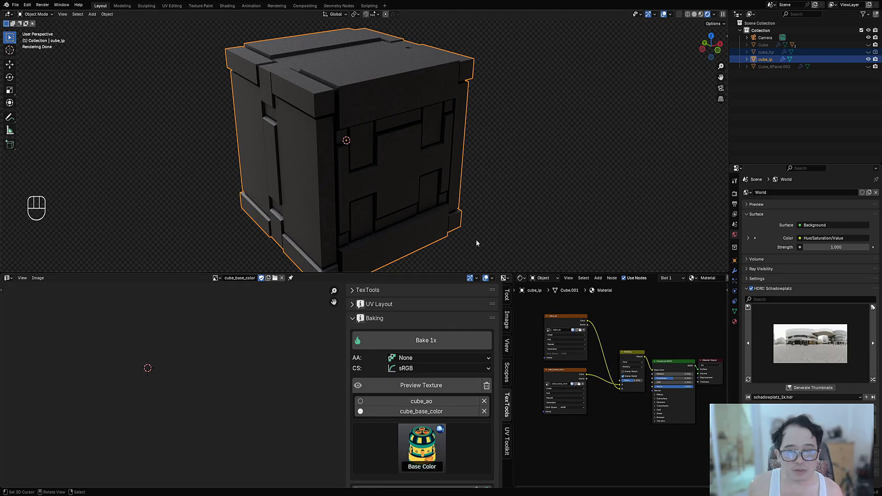
Step: Unhide cube_hp, select it together with cube_lp, and bake the Base Color map
click(867, 52)
ctrl+click(771, 54)
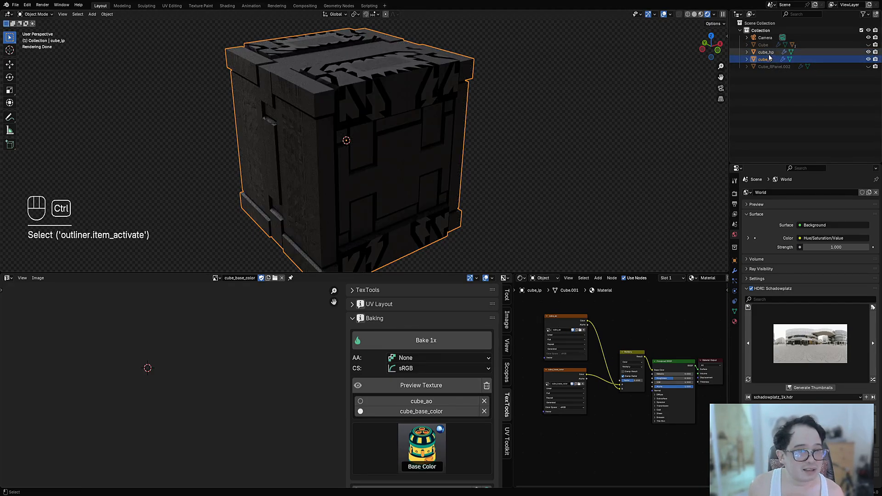
ctrl+click(766, 52)
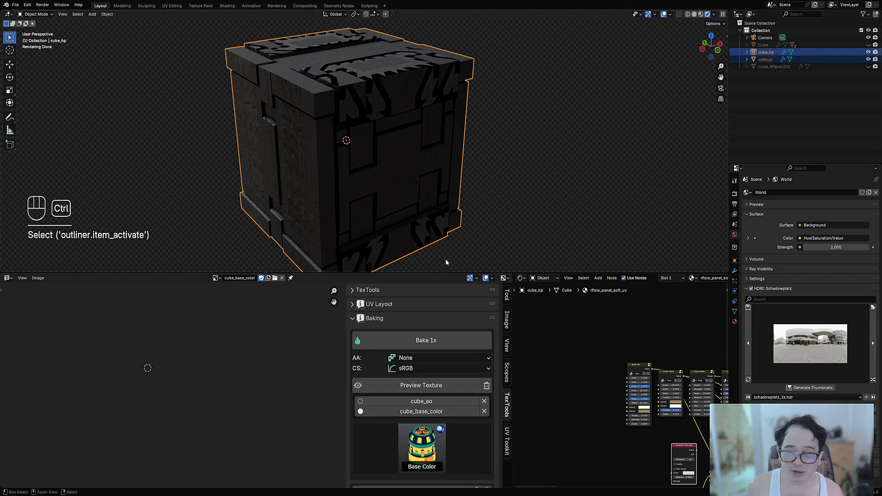
click(439, 338)
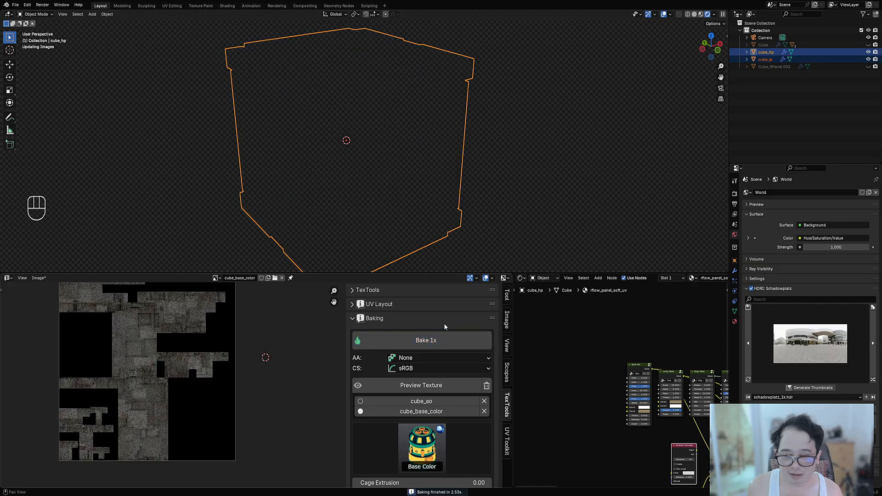
Step: Hide cube_hp and inspect the baked base color on cube_lp in the enlarged rendered viewport
click(868, 52)
middle_drag(461, 148, 449, 167)
scroll(449, 167, up, 1)
key(ctrl+space)
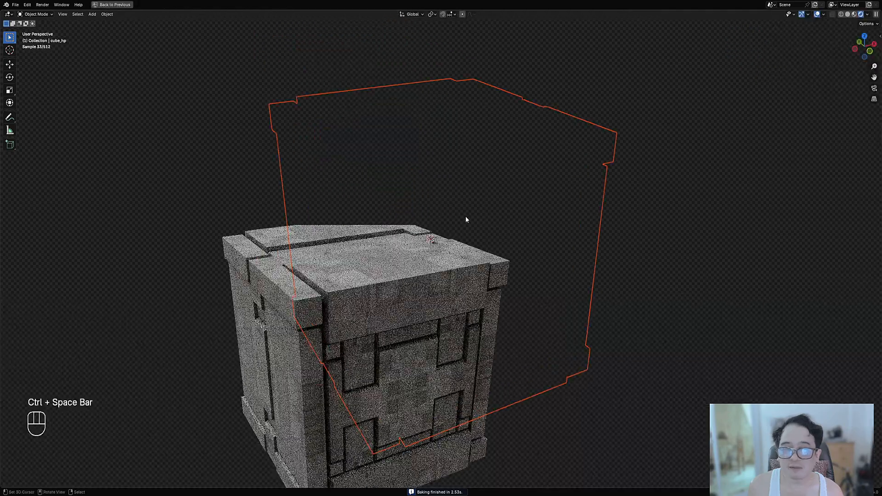
shift+middle_drag(478, 237, 489, 208)
key(Tab)
key(Tab)
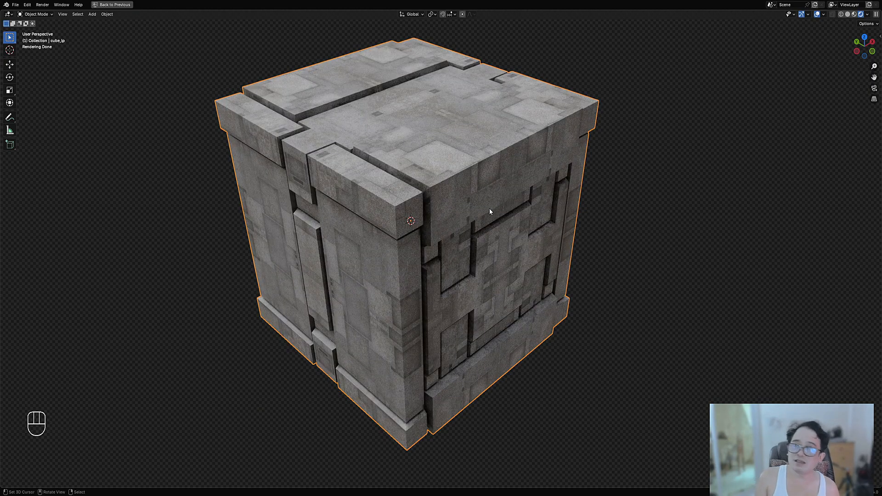